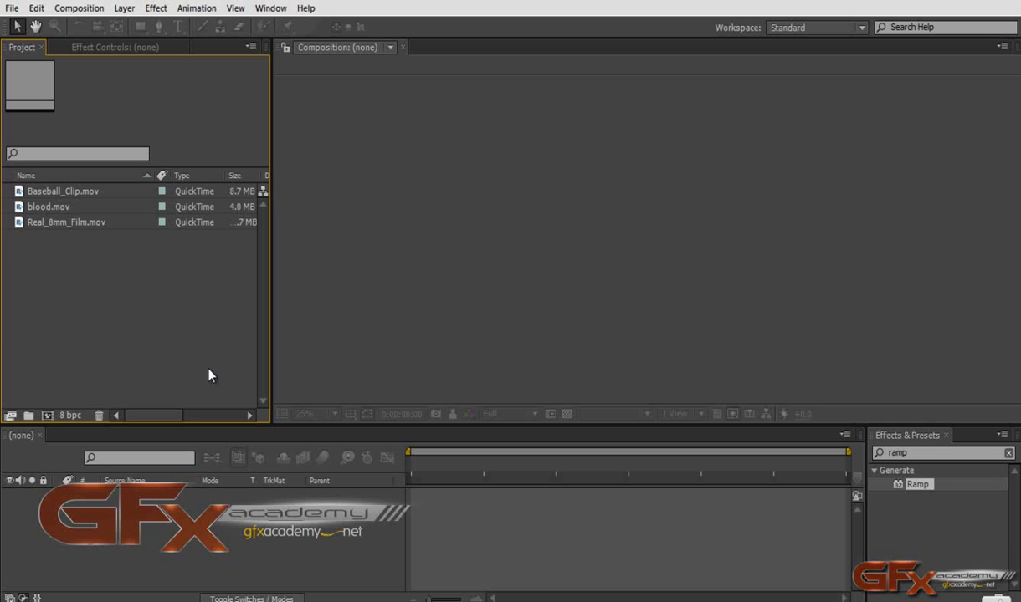
Widen the project file list and its Size column, dismiss the pop-up notification and enlarge the timeline area
{"action": "left_click_drag", "start_coordinate": [270, 338], "coordinate": [352, 335]}
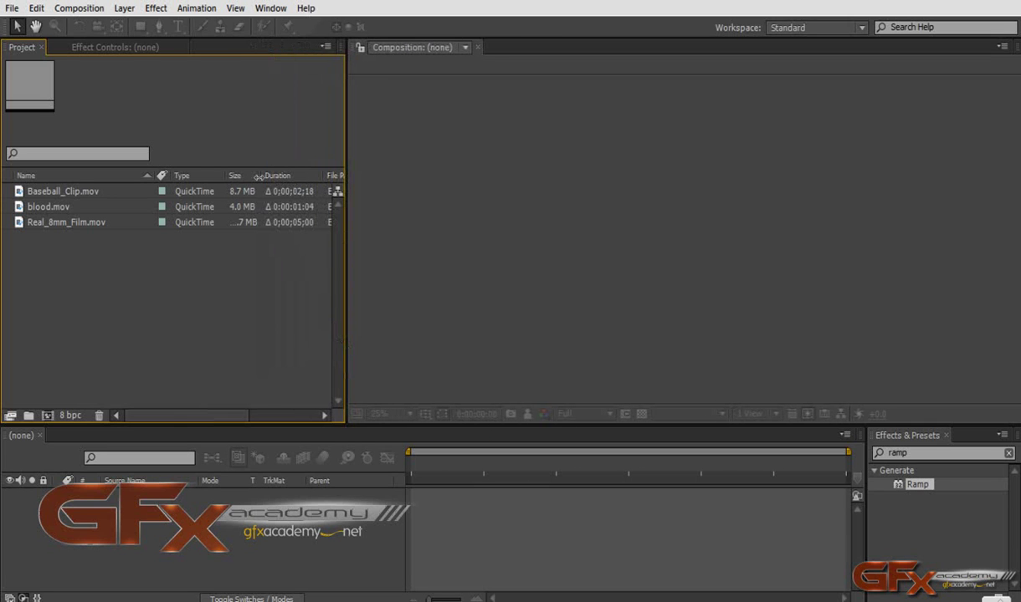
{"action": "left_click_drag", "start_coordinate": [259, 176], "coordinate": [273, 177]}
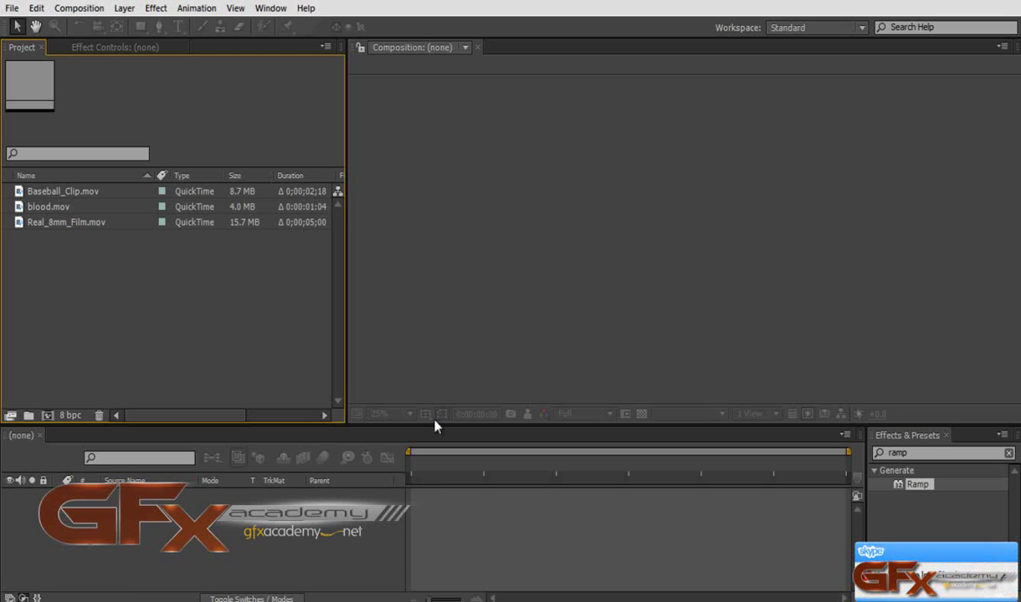
{"action": "left_click", "coordinate": [1009, 554]}
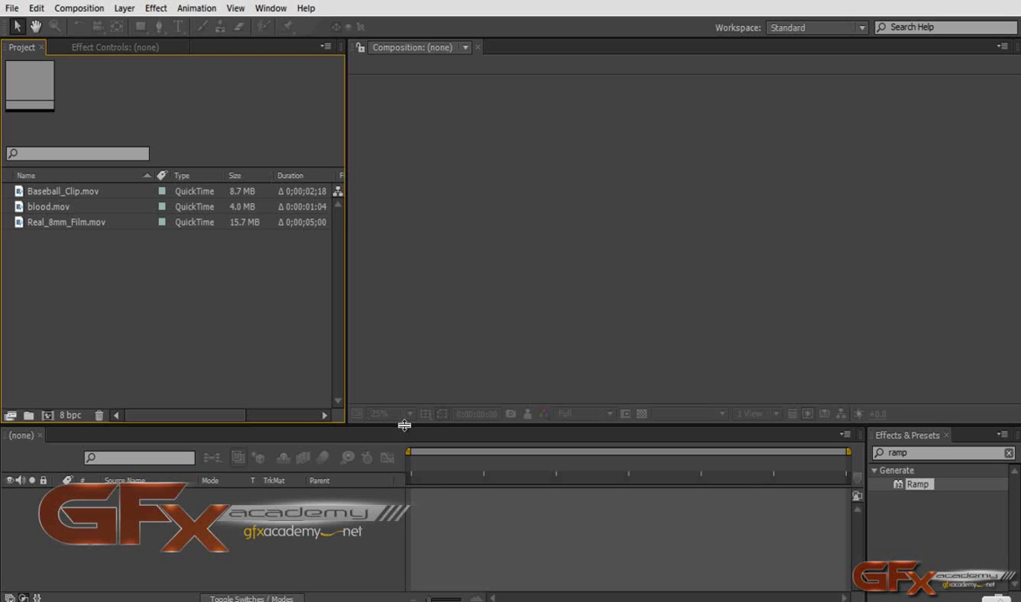
{"action": "left_click_drag", "start_coordinate": [400, 425], "coordinate": [390, 397]}
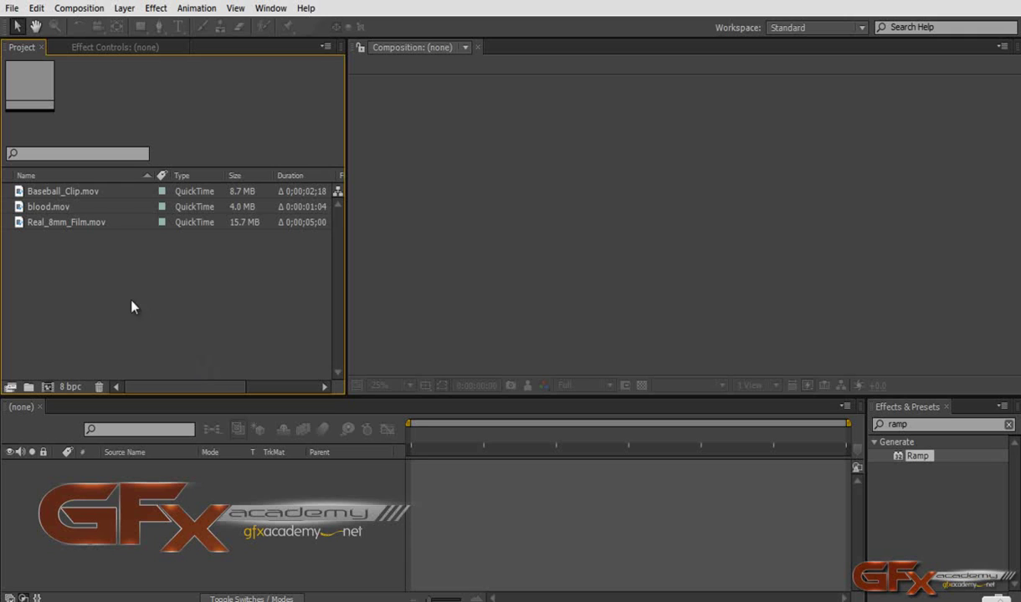
{"action": "left_click", "coordinate": [61, 198]}
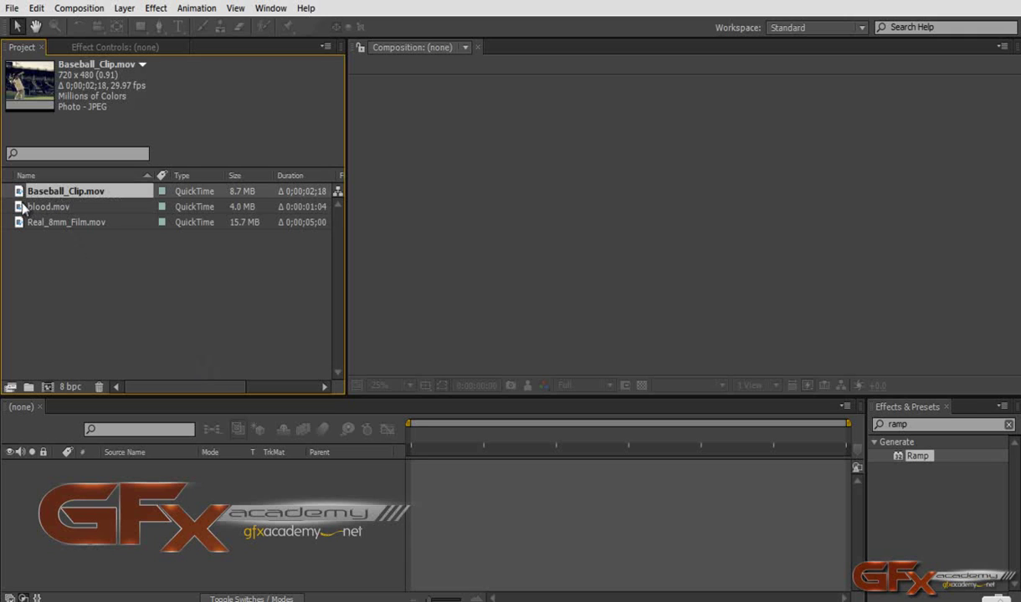
{"action": "left_click_drag", "start_coordinate": [21, 192], "coordinate": [43, 387]}
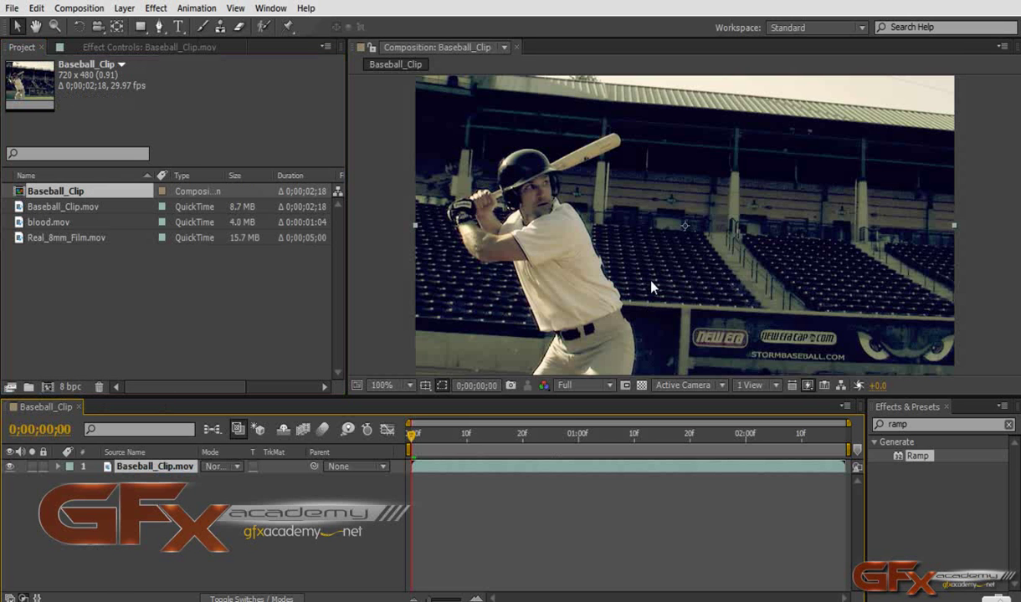
{"action": "left_click_drag", "start_coordinate": [412, 442], "coordinate": [545, 440]}
{"action": "left_click_drag", "start_coordinate": [647, 397], "coordinate": [644, 457]}
{"action": "left_click", "coordinate": [158, 336]}
{"action": "left_click", "coordinate": [67, 206]}
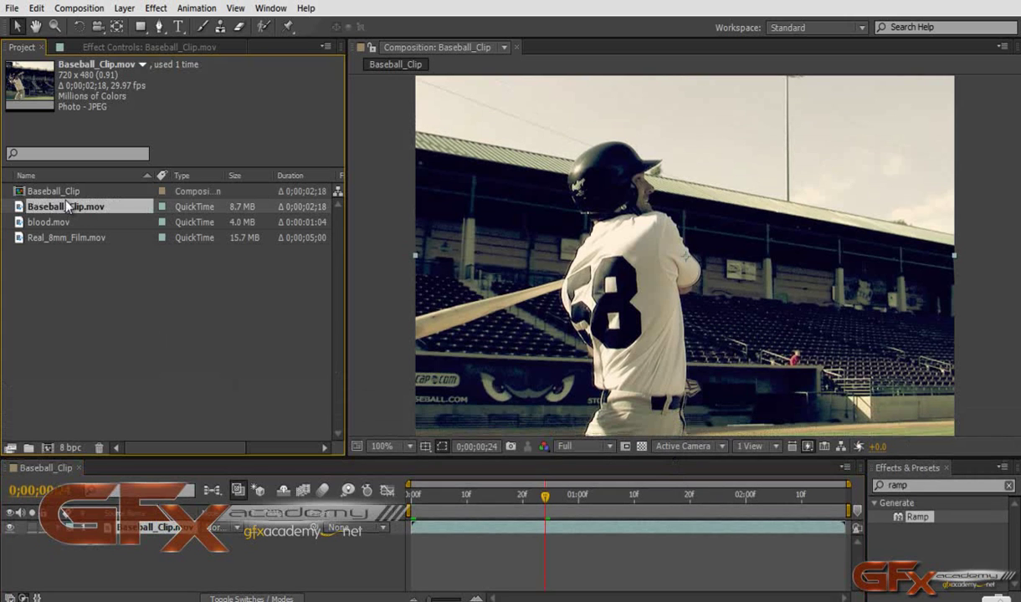
{"action": "left_click", "coordinate": [64, 192]}
{"action": "key", "text": "Delete"}
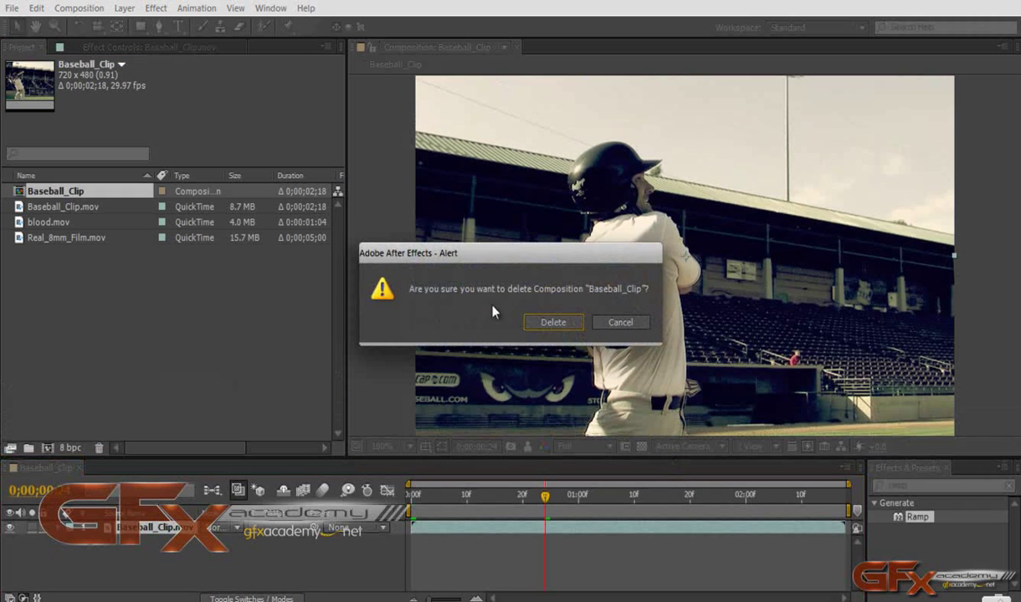
{"action": "left_click", "coordinate": [540, 322]}
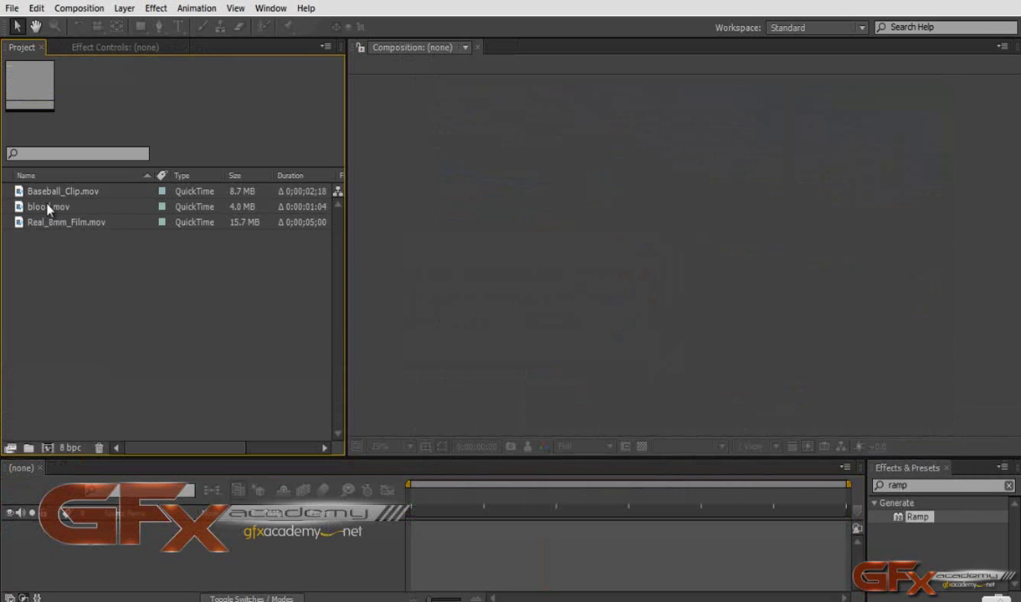
Create a composition from blood.mov, enlarge the timeline area, clear the effects search and show the composition at 50%
{"action": "left_click_drag", "start_coordinate": [48, 209], "coordinate": [47, 448]}
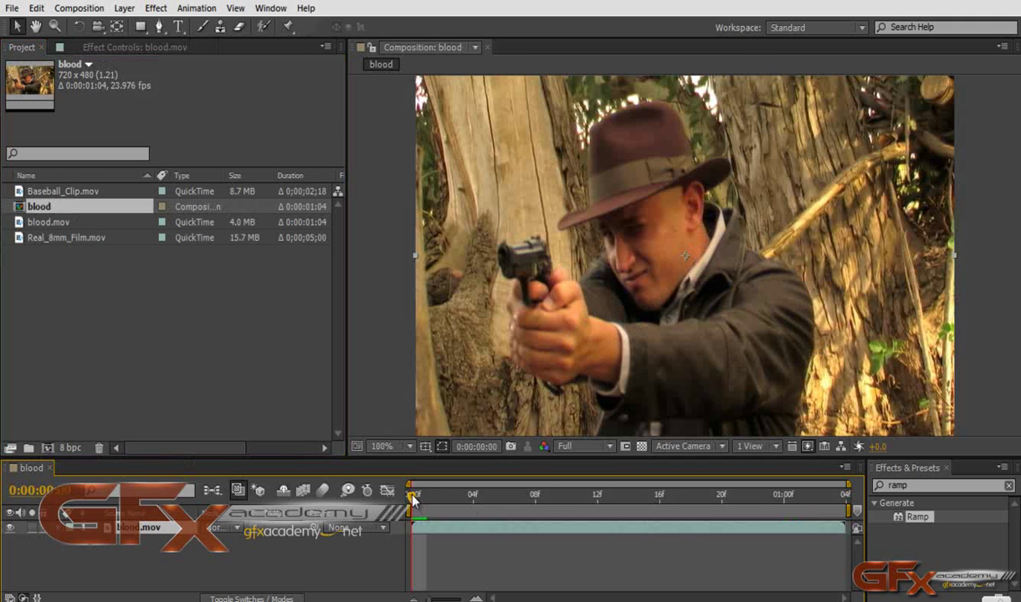
{"action": "mouse_move", "coordinate": [414, 499]}
{"action": "left_mouse_down"}
{"action": "mouse_move", "coordinate": [661, 495]}
{"action": "mouse_move", "coordinate": [411, 496]}
{"action": "left_mouse_up"}
{"action": "left_click_drag", "start_coordinate": [543, 456], "coordinate": [543, 402]}
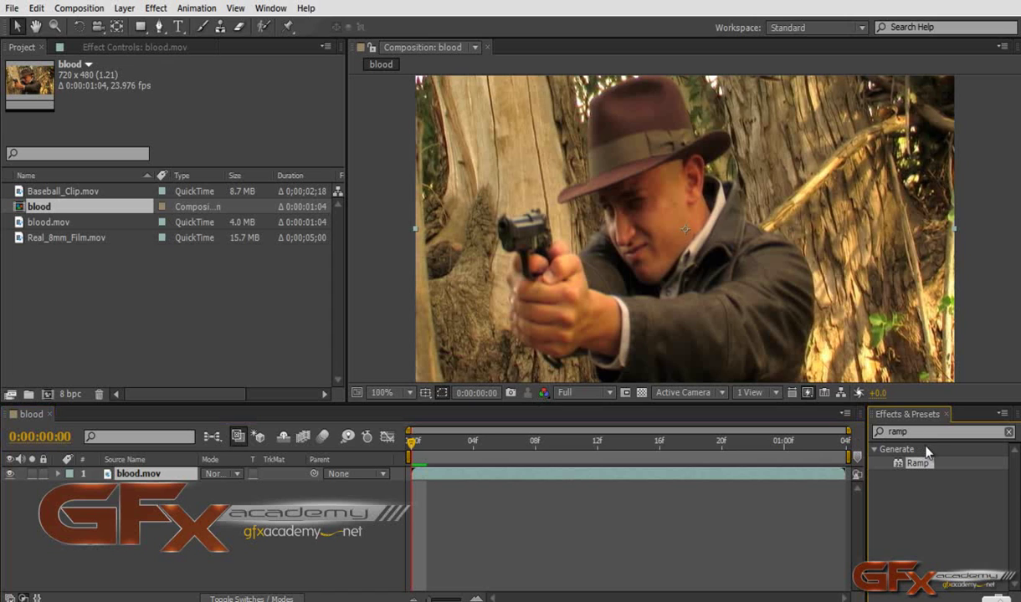
{"action": "left_click", "coordinate": [888, 431]}
{"action": "key", "text": "BackSpace"}
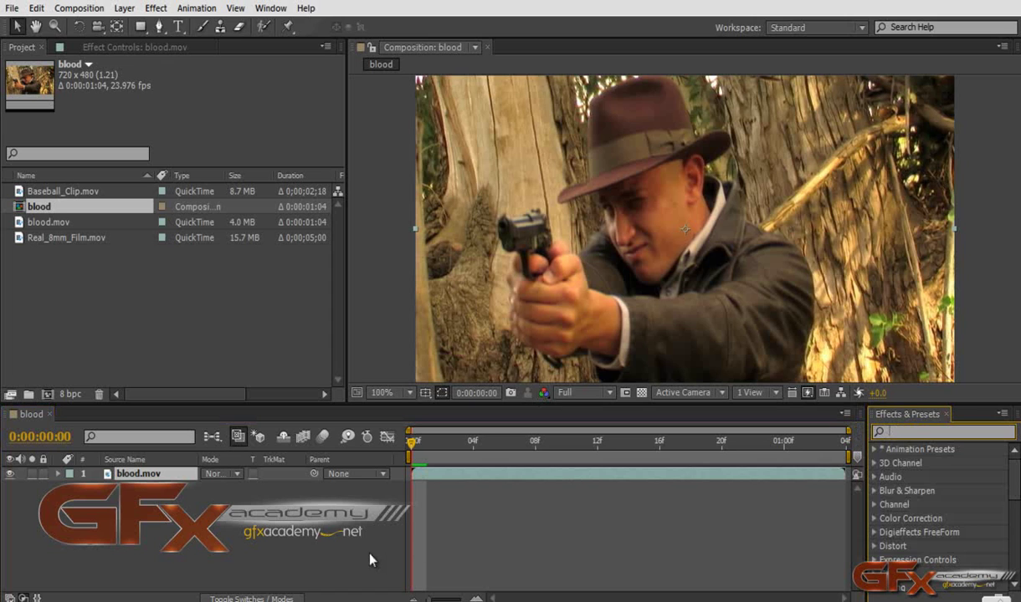
{"action": "scroll", "coordinate": [586, 287], "scroll_direction": "down", "scroll_amount": 2}
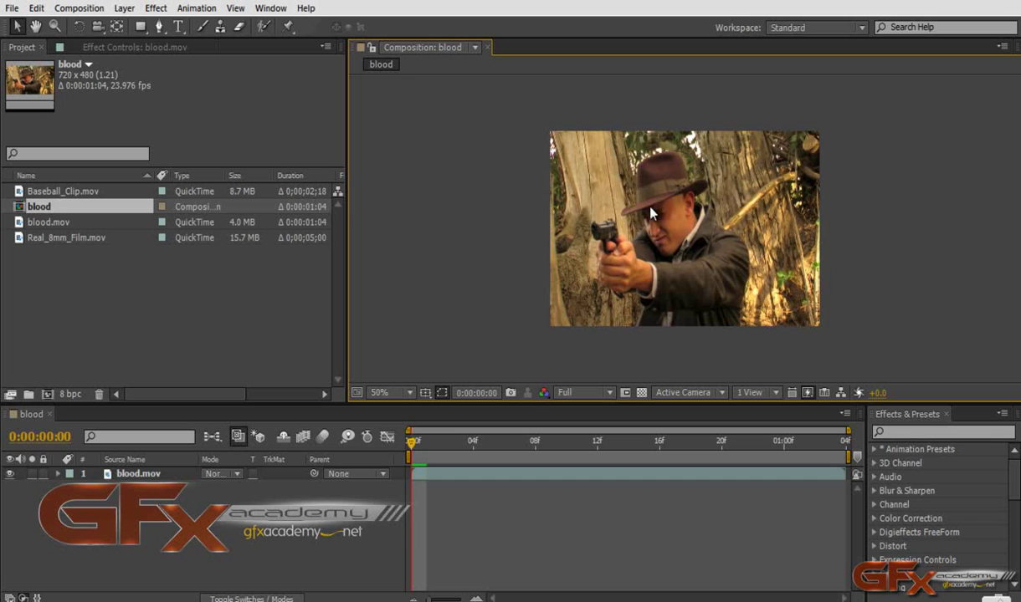
Preview the Real_8mm_Film.mov footage on its own in an enlarged viewer and close that viewer
{"action": "double_click", "coordinate": [34, 239]}
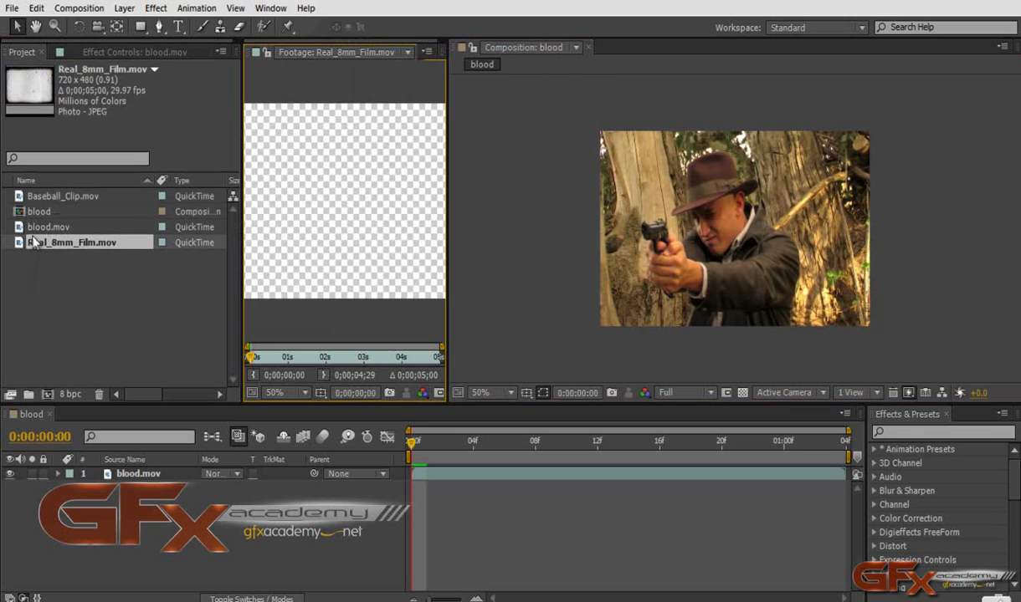
{"action": "left_click_drag", "start_coordinate": [446, 278], "coordinate": [727, 278]}
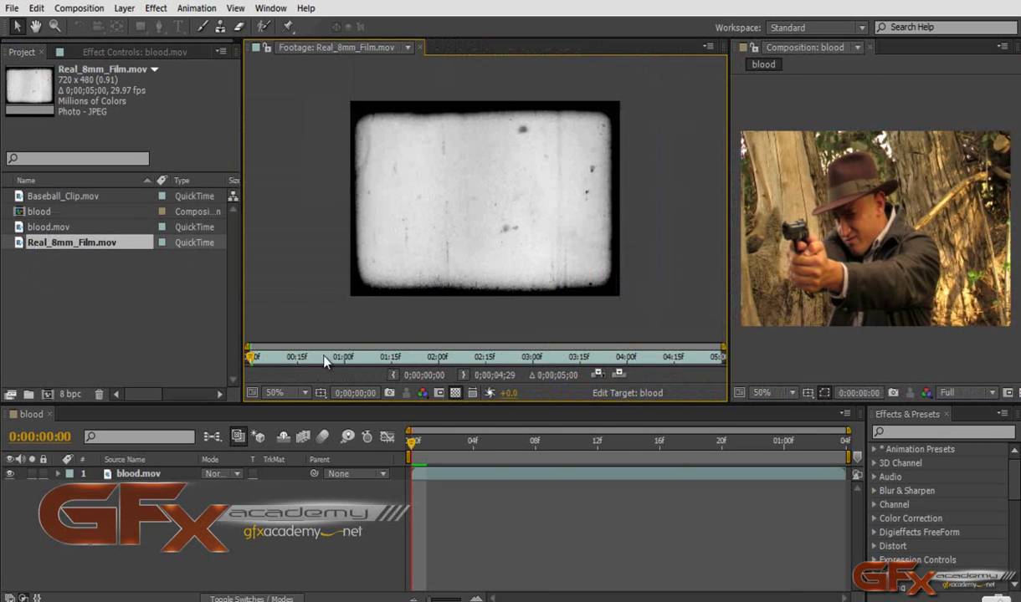
{"action": "left_click_drag", "start_coordinate": [330, 357], "coordinate": [484, 358]}
{"action": "left_click_drag", "start_coordinate": [425, 368], "coordinate": [251, 360]}
{"action": "left_click", "coordinate": [419, 48]}
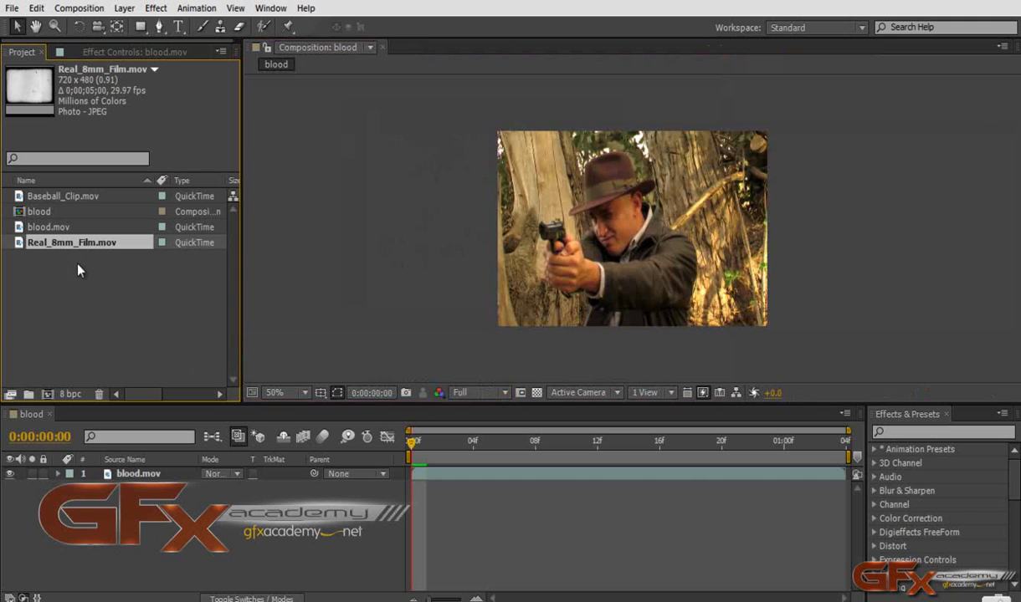
Add Real_8mm_Film.mov above the blood.mov layer and fit it to the composition's full size
{"action": "left_click_drag", "start_coordinate": [23, 250], "coordinate": [151, 483]}
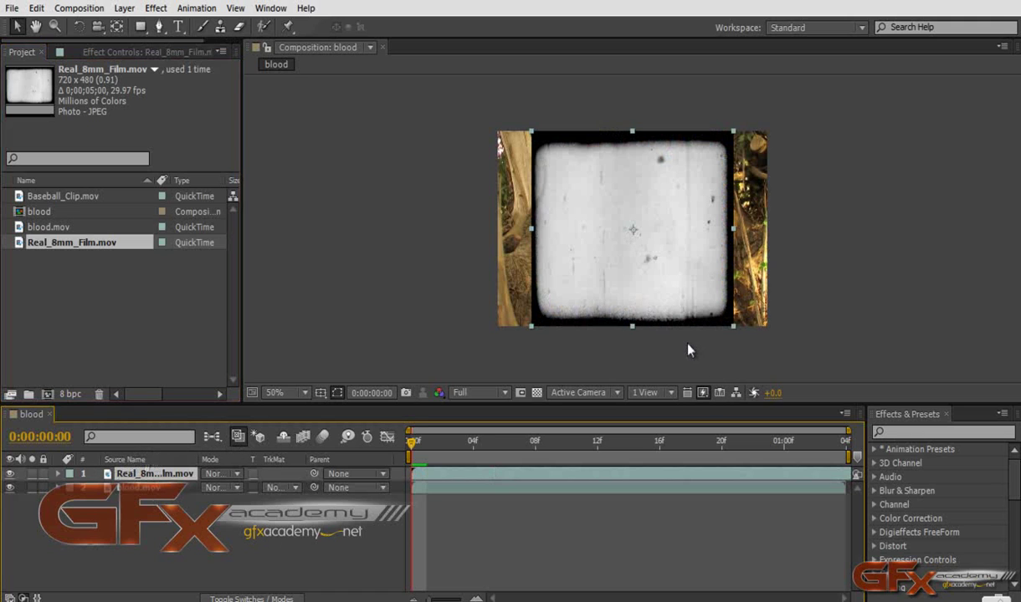
{"action": "key", "text": "ctrl+alt+f"}
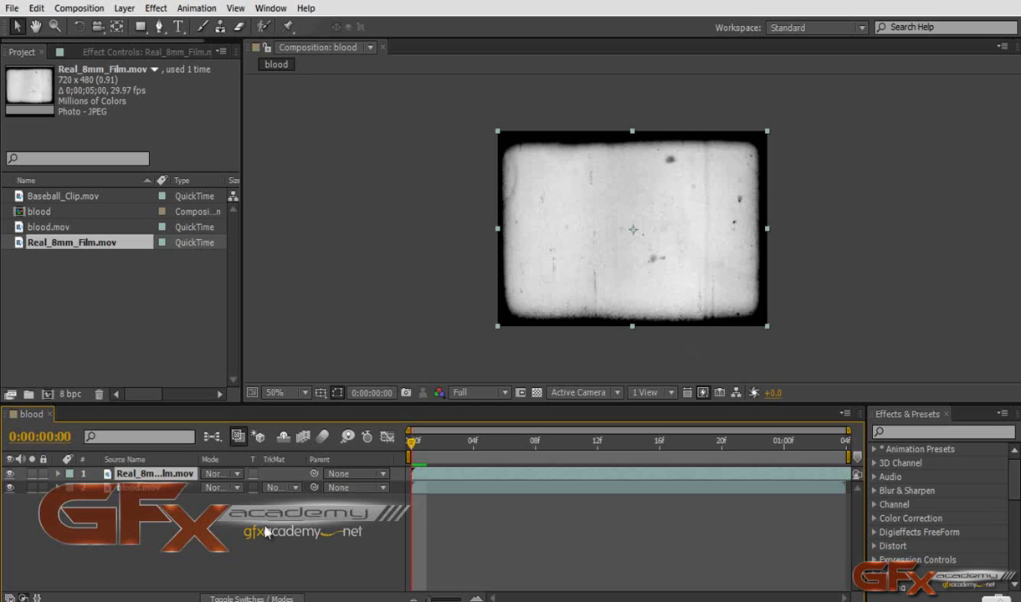
Widen the layer columns and set the Real_8mm_Film.mov layer's blending mode to Multiply, viewed at 100%
{"action": "left_click_drag", "start_coordinate": [407, 459], "coordinate": [483, 460]}
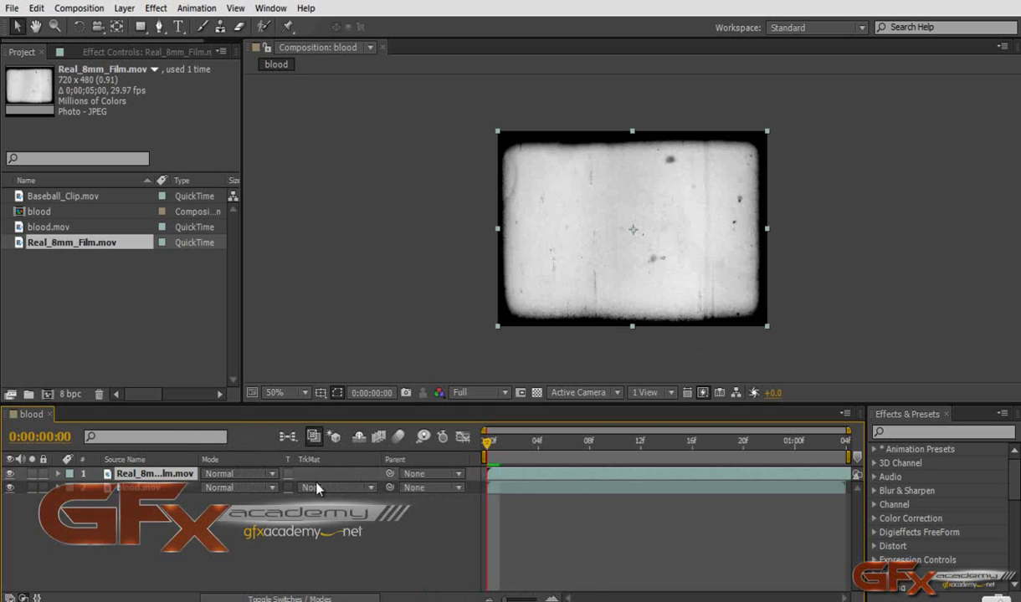
{"action": "left_click", "coordinate": [218, 479]}
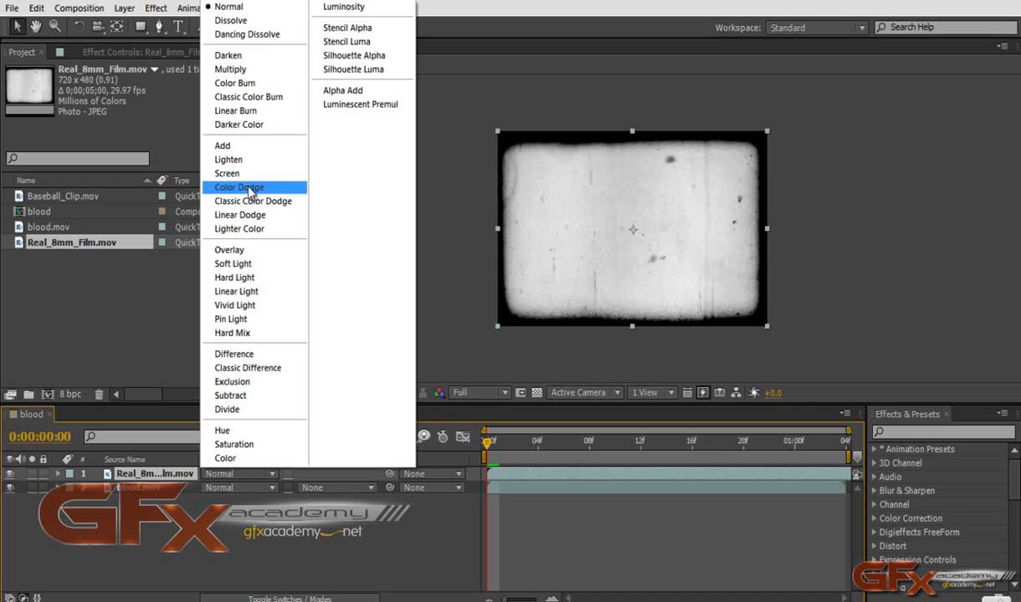
{"action": "left_click", "coordinate": [251, 72]}
{"action": "key", "text": "slash"}
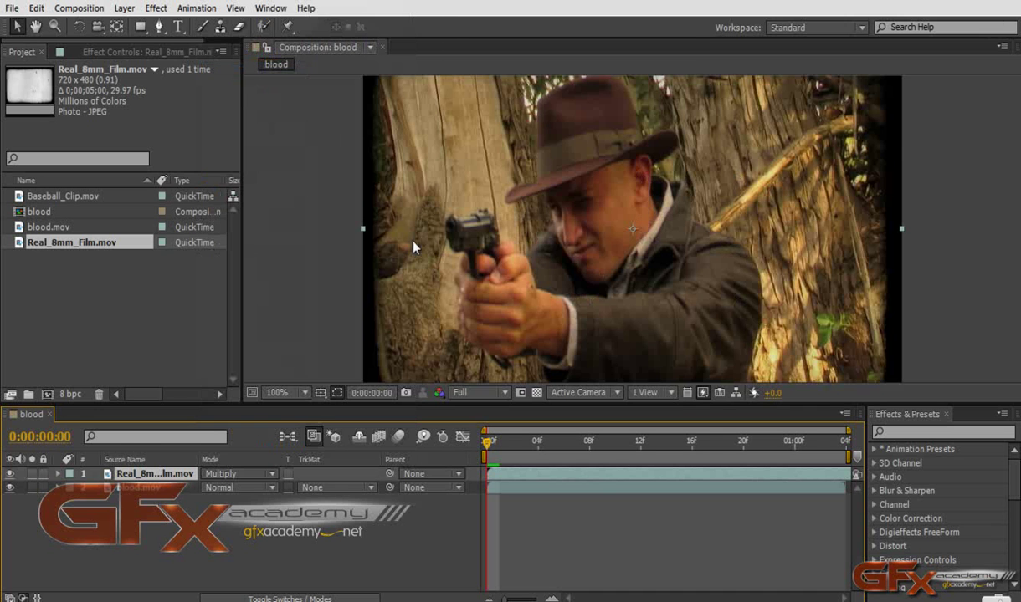
Examine the film overlay's look on the blood.mov footage at several frames, stopping at 0:00:00:07
{"action": "left_click_drag", "start_coordinate": [487, 454], "coordinate": [653, 452]}
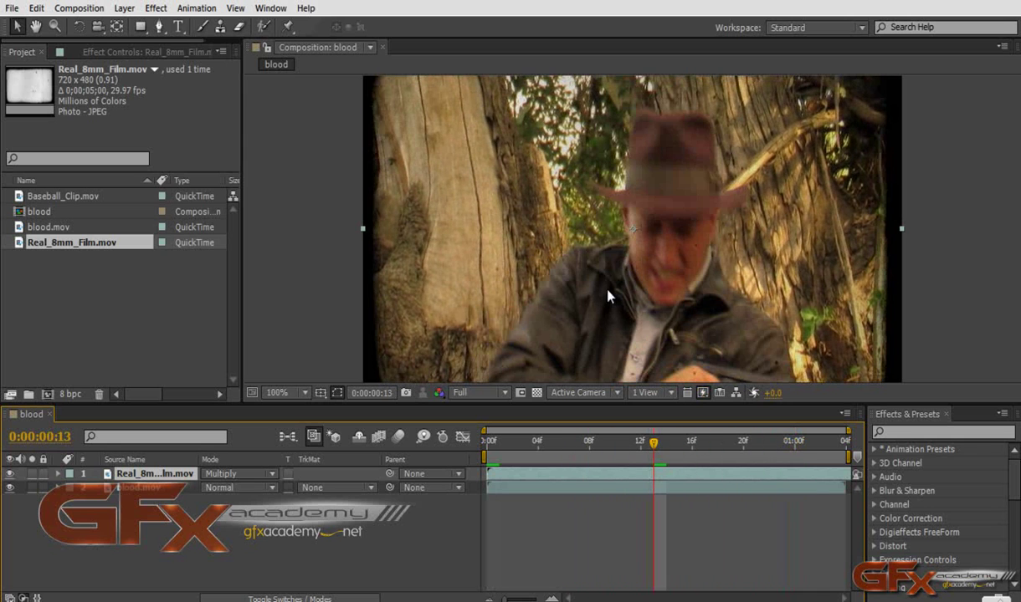
{"action": "key", "text": "comma"}
{"action": "key", "text": "comma"}
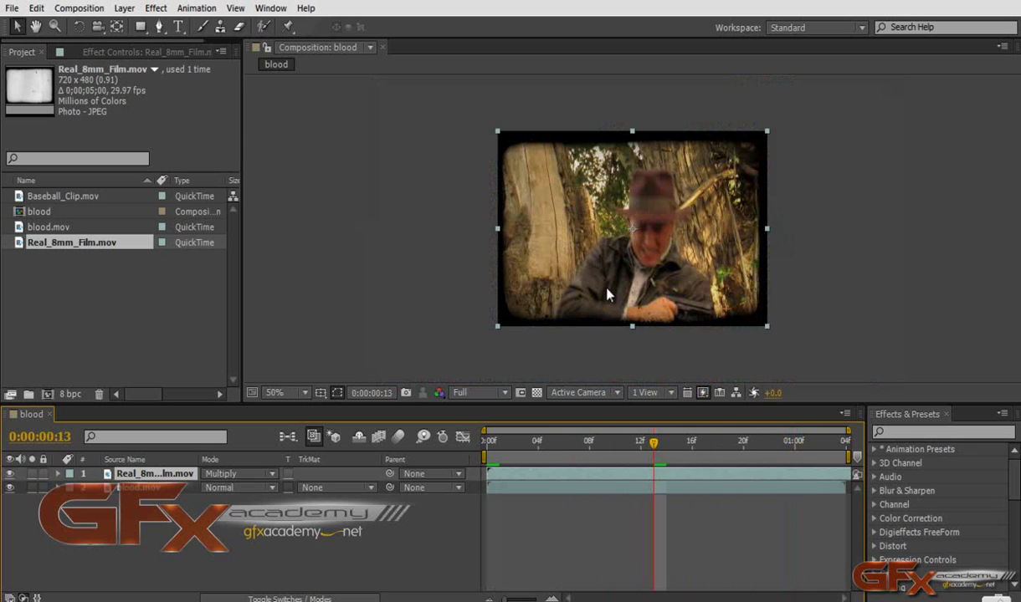
{"action": "left_click_drag", "start_coordinate": [458, 407], "coordinate": [458, 421]}
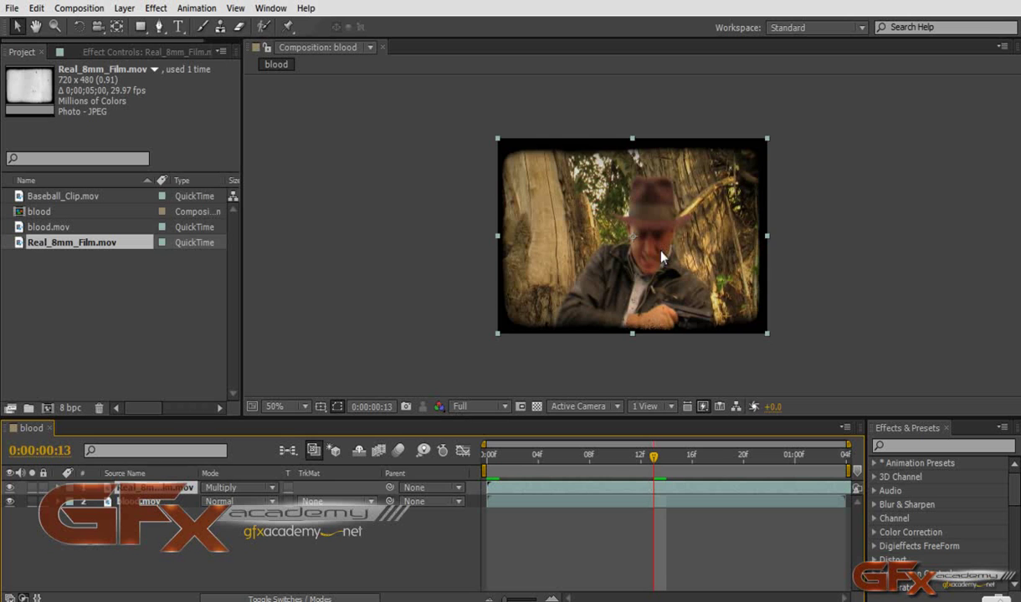
{"action": "scroll", "coordinate": [629, 238], "scroll_direction": "up", "scroll_amount": 2}
{"action": "left_click_drag", "start_coordinate": [654, 451], "coordinate": [589, 459]}
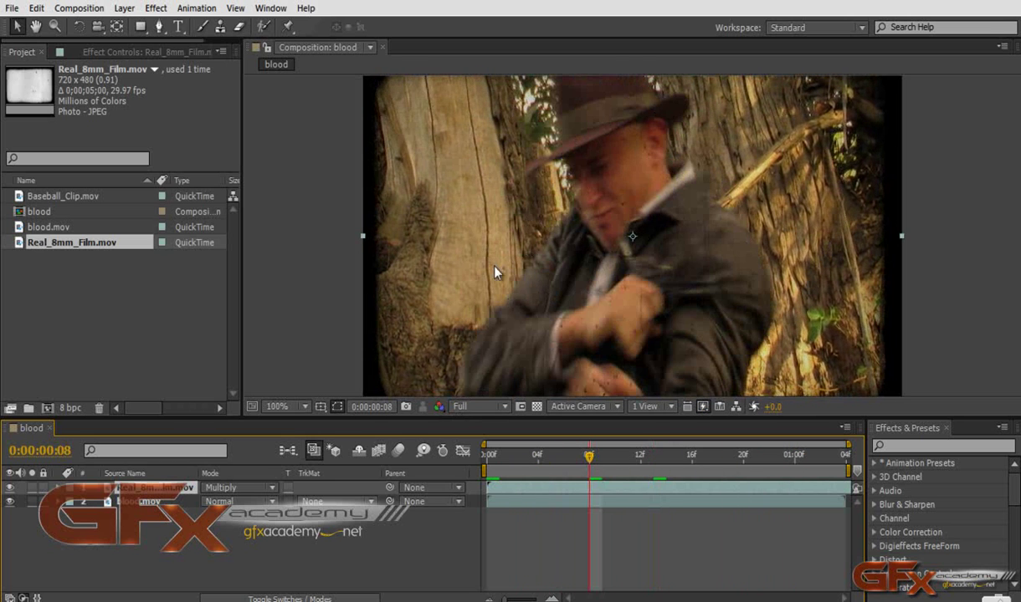
{"action": "left_click_drag", "start_coordinate": [655, 307], "coordinate": [643, 269]}
{"action": "key", "text": "Page_Down"}
{"action": "left_click_drag", "start_coordinate": [630, 464], "coordinate": [582, 492]}
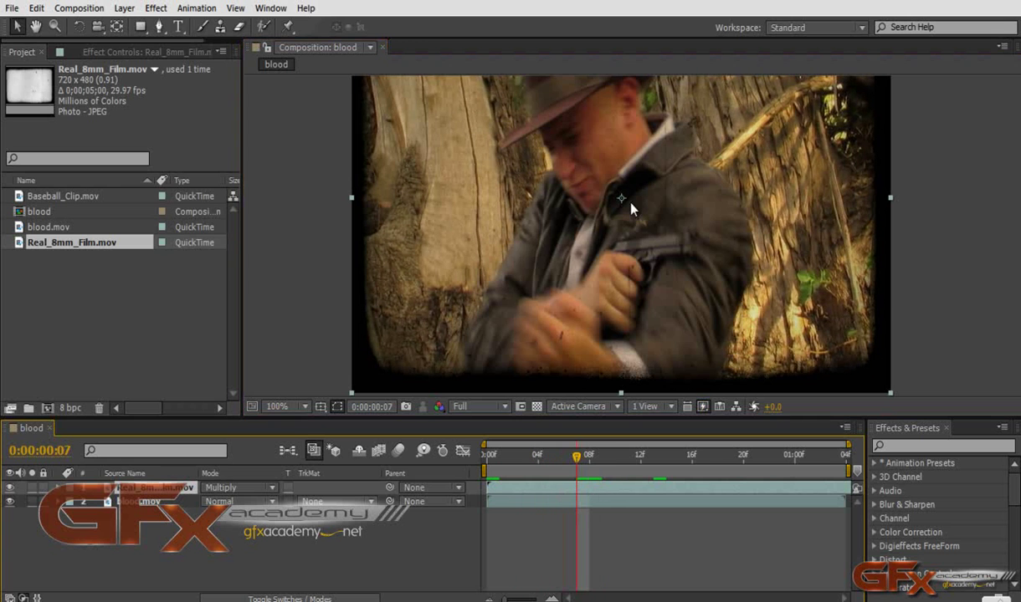
{"action": "left_click_drag", "start_coordinate": [636, 184], "coordinate": [614, 240]}
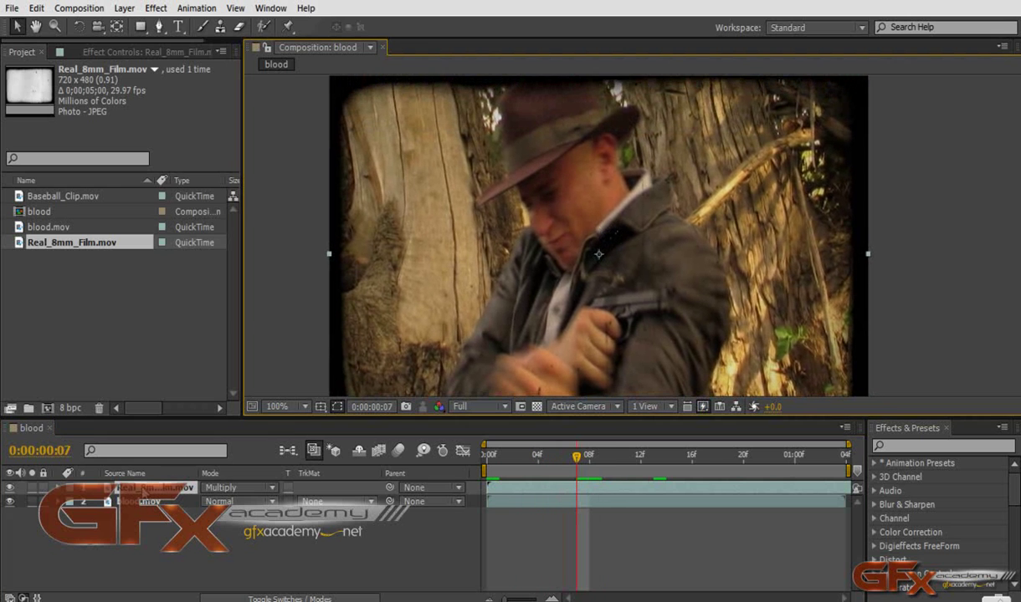
Hide the Real_8mm_Film.mov layer and inspect the grain in the blood.mov footage at 200%
{"action": "left_click", "coordinate": [10, 487]}
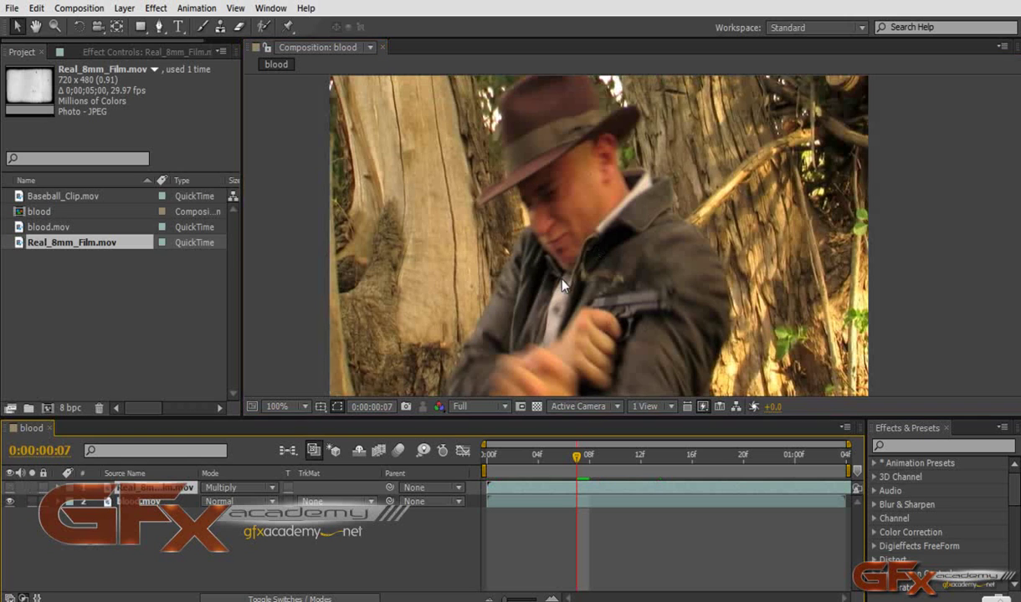
{"action": "key", "text": "period"}
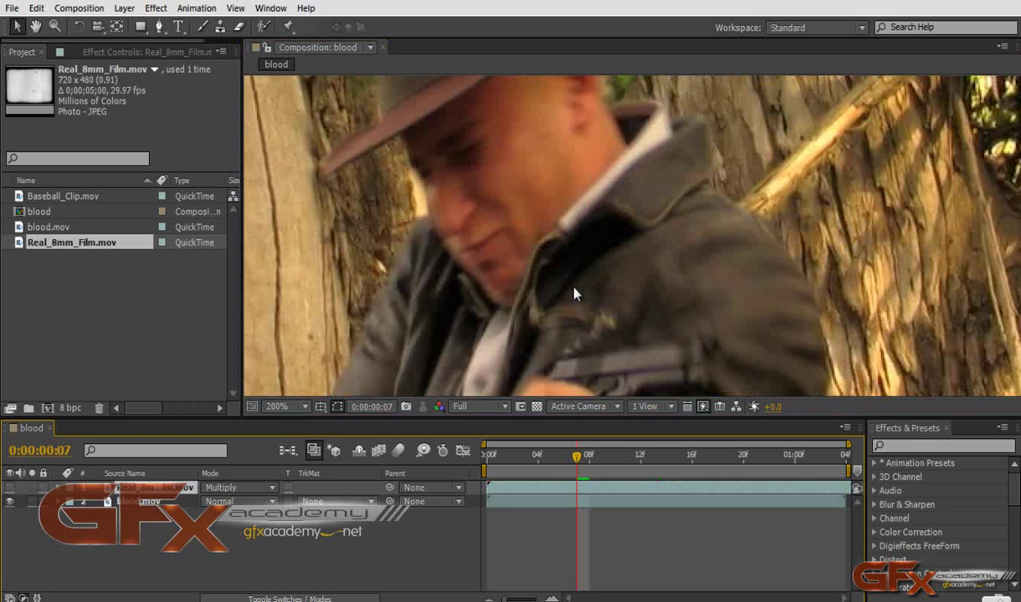
{"action": "left_click_drag", "start_coordinate": [624, 292], "coordinate": [593, 186]}
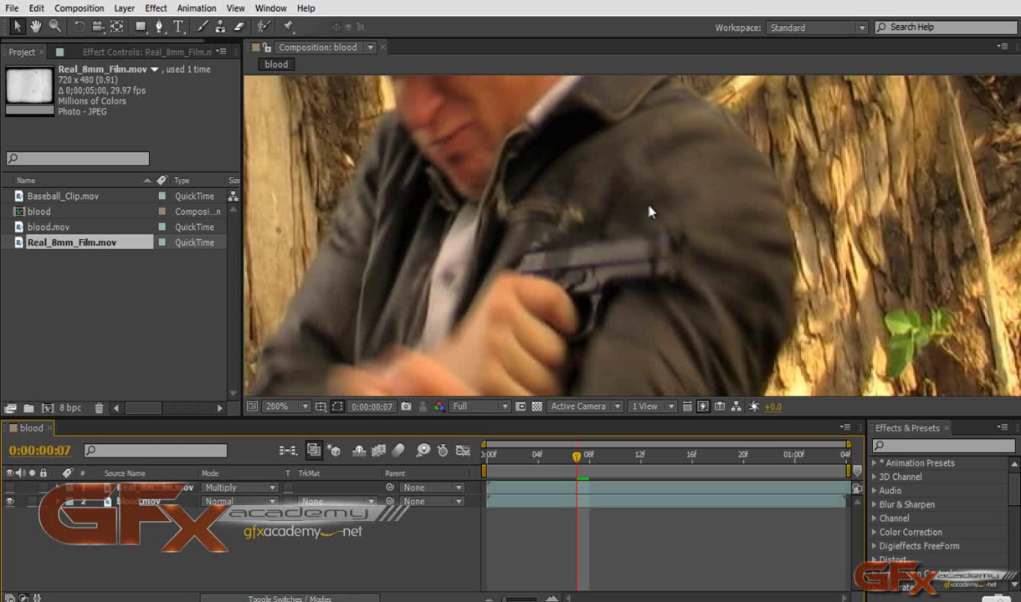
{"action": "left_click_drag", "start_coordinate": [649, 212], "coordinate": [656, 387]}
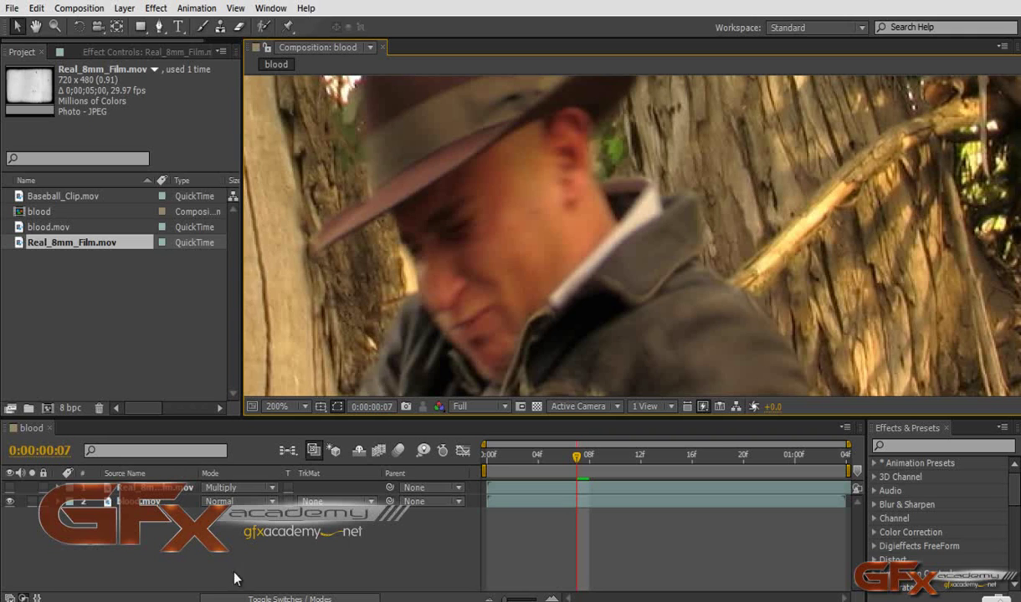
Apply the Remove Grain effect to the blood.mov layer and move its preview region up over the man's face and collar
{"action": "left_click", "coordinate": [134, 500]}
{"action": "left_click", "coordinate": [908, 447]}
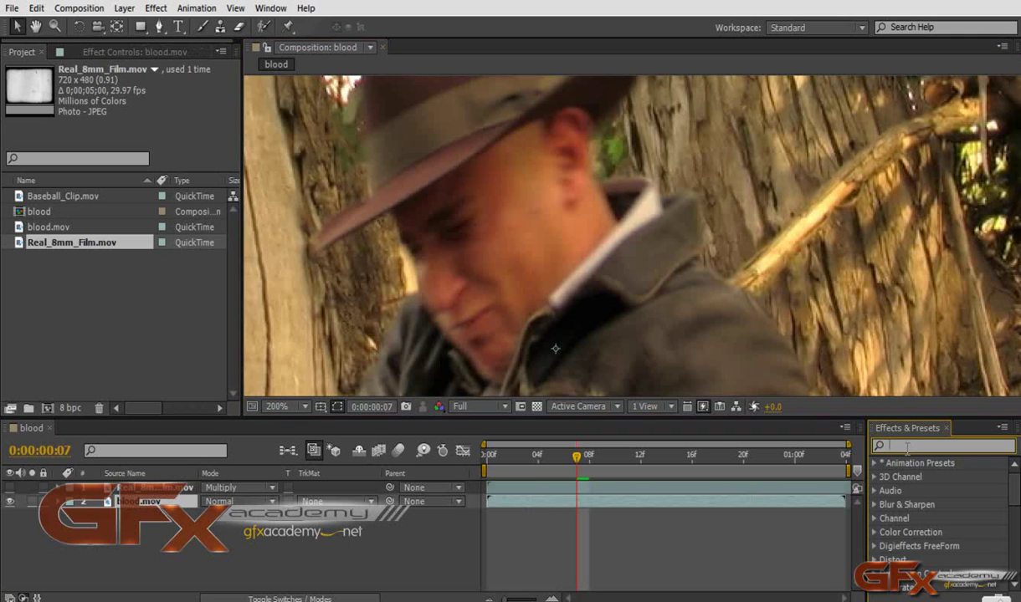
{"action": "type", "text": "rem"}
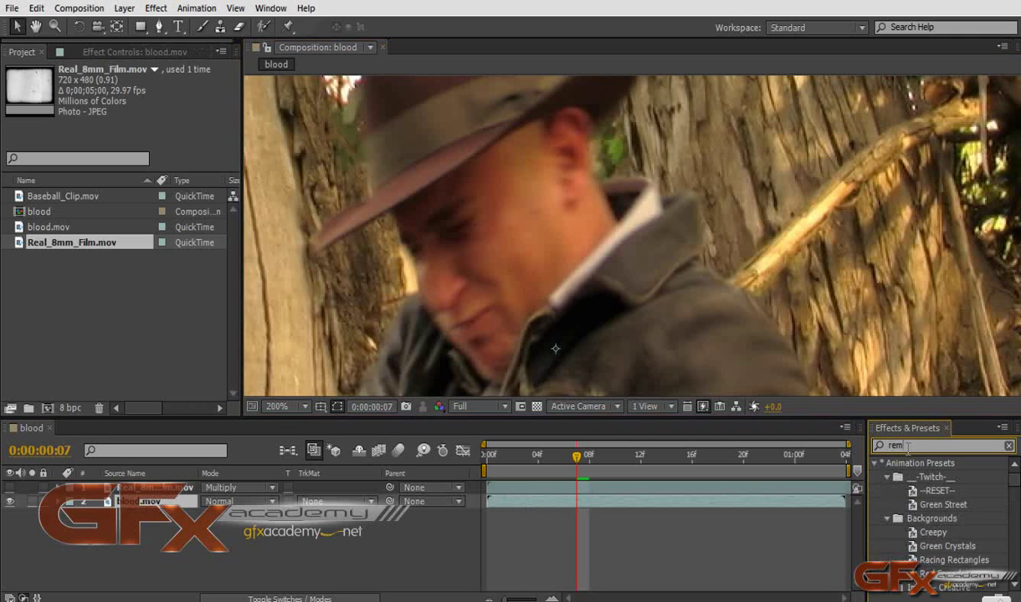
{"action": "type", "text": "ov"}
{"action": "left_click_drag", "start_coordinate": [930, 532], "coordinate": [144, 510]}
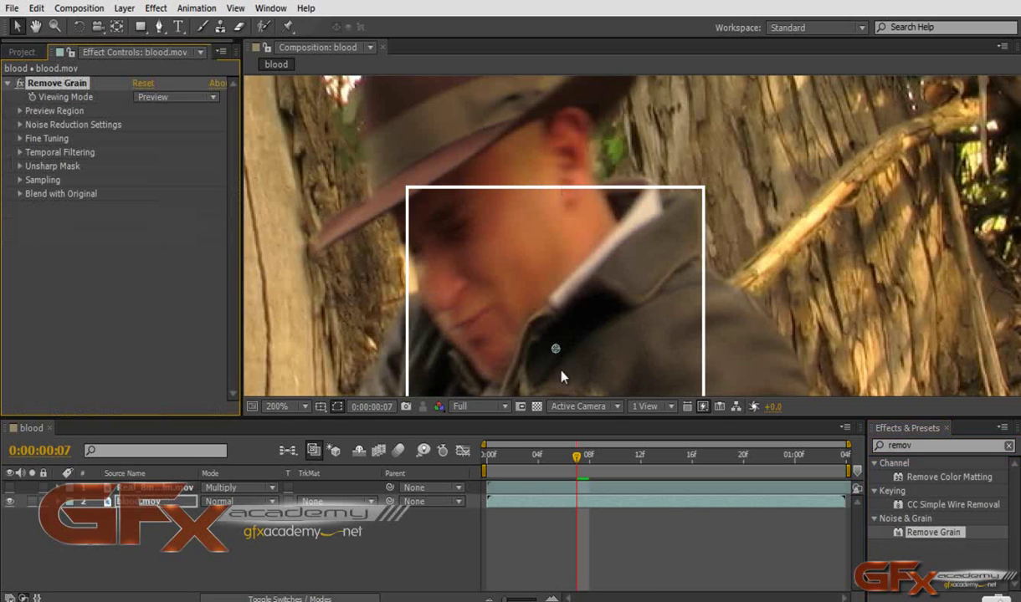
{"action": "left_click_drag", "start_coordinate": [555, 350], "coordinate": [610, 253]}
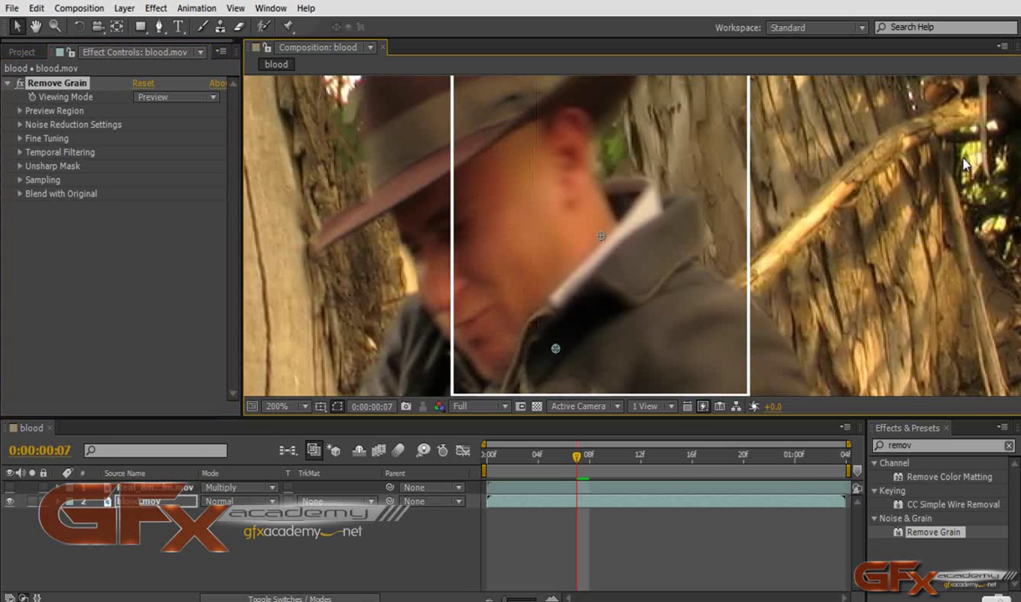
Try Noise Reduction amounts of 0.3, 0.4 and 0.5 in the Remove Grain effect on blood.mov
{"action": "key", "text": "comma"}
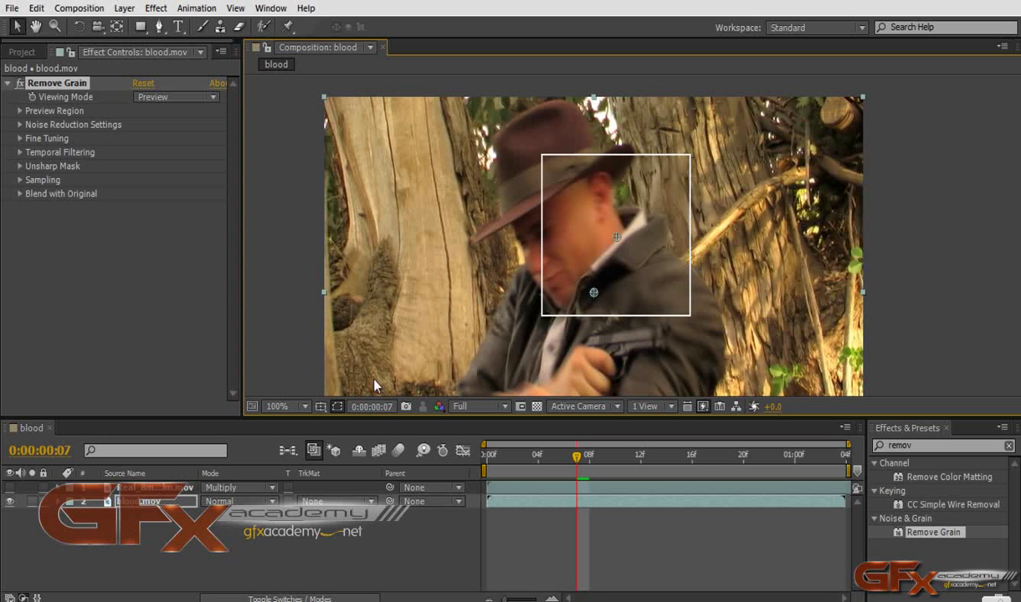
{"action": "key", "text": "period"}
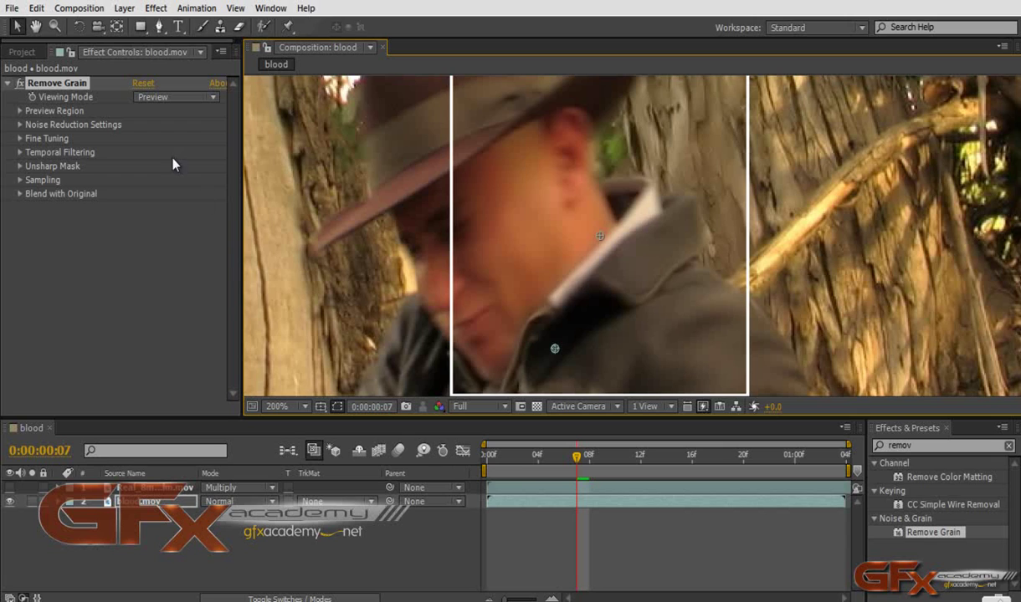
{"action": "left_click", "coordinate": [19, 125]}
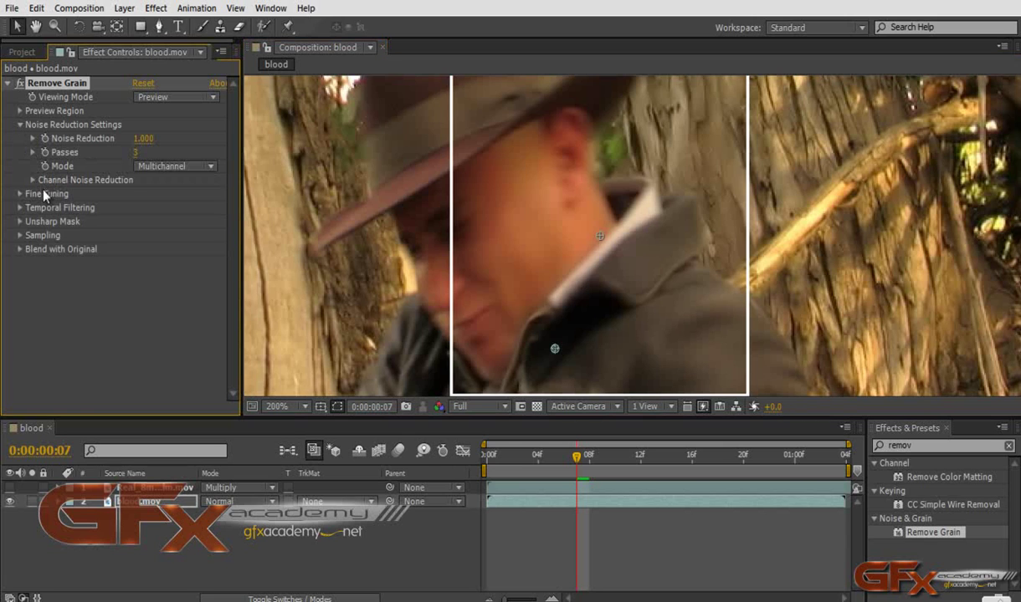
{"action": "left_click", "coordinate": [141, 138]}
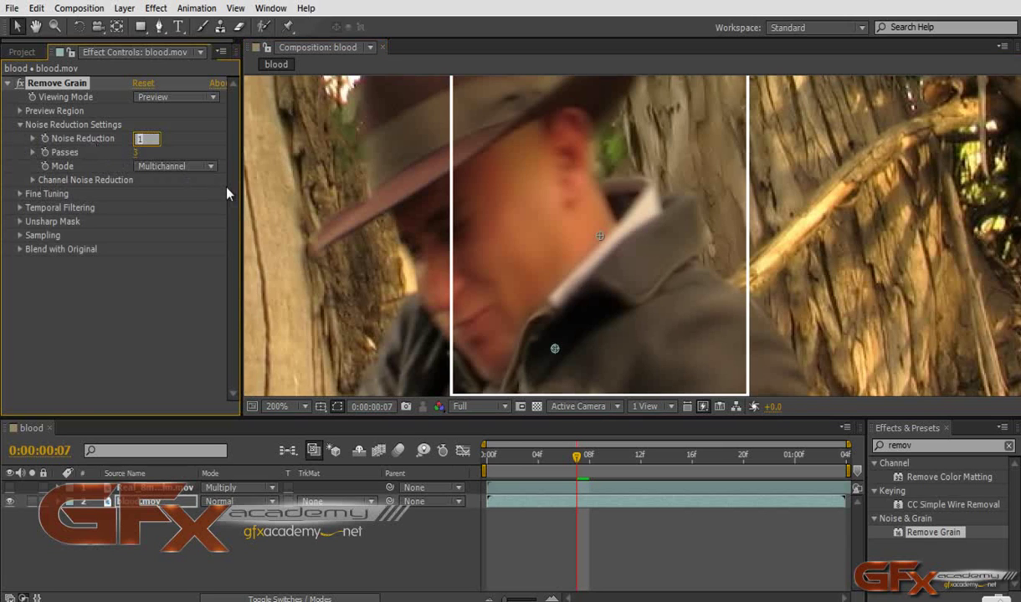
{"action": "type", "text": ".3"}
{"action": "key", "text": "Return"}
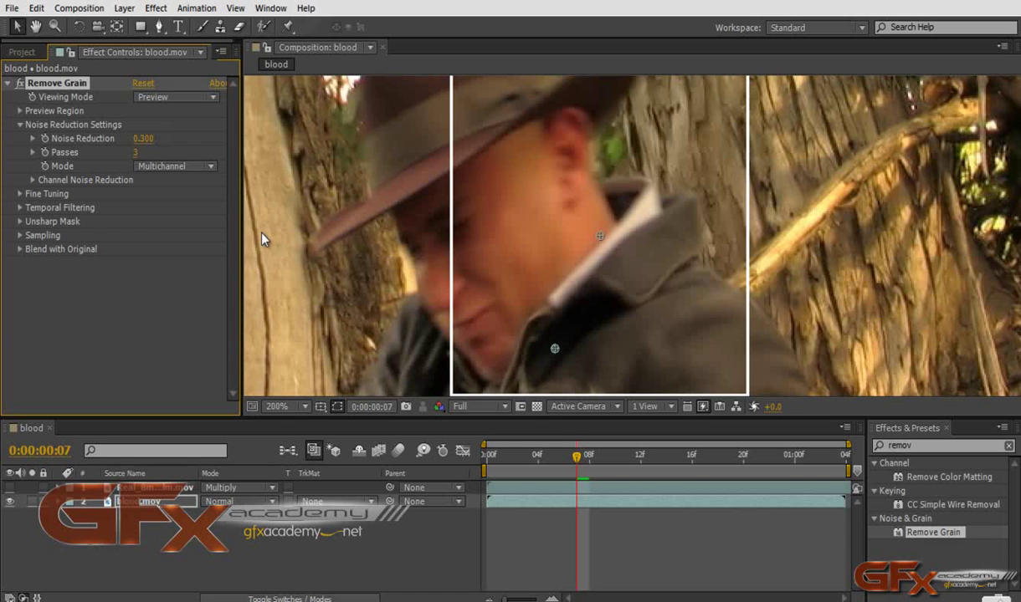
{"action": "left_click", "coordinate": [144, 139]}
{"action": "type", "text": ".4"}
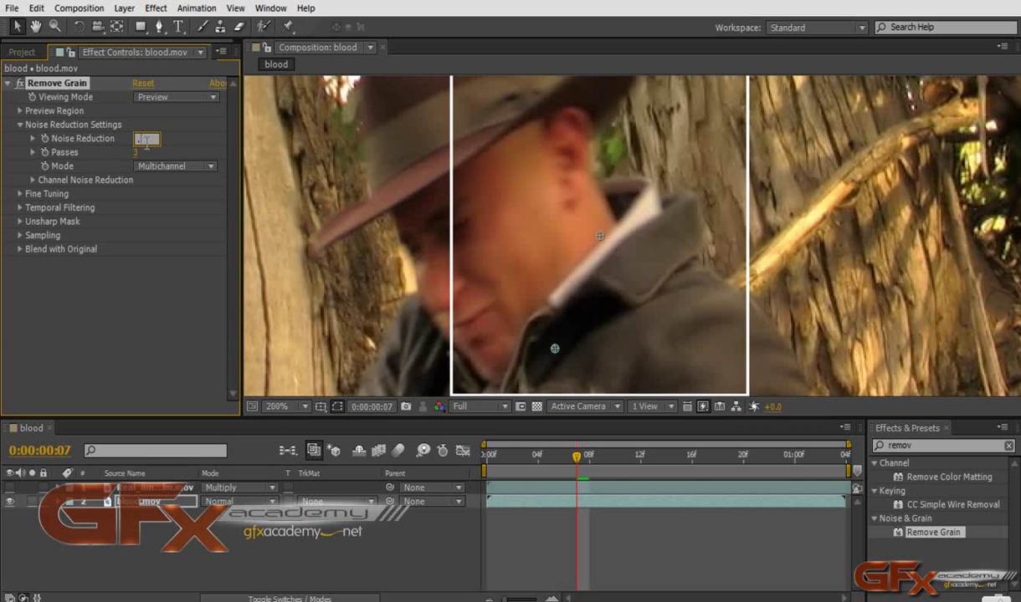
{"action": "key", "text": "Return"}
{"action": "left_click", "coordinate": [142, 139]}
{"action": "type", "text": ".5"}
{"action": "key", "text": "Return"}
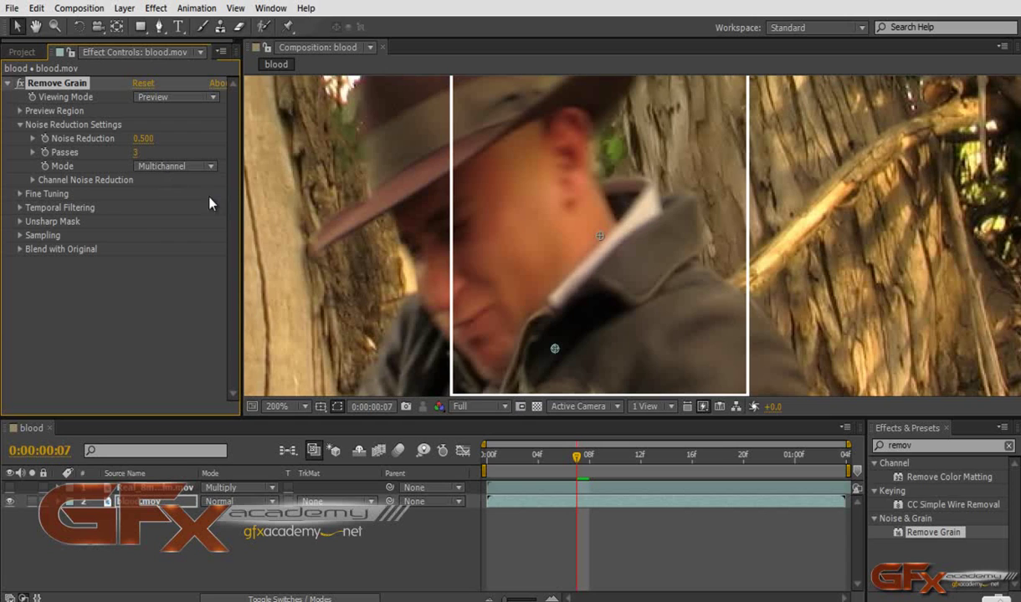
Try 5 and 2 noise reduction passes in the Remove Grain effect
{"action": "left_click", "coordinate": [136, 152]}
{"action": "type", "text": "5"}
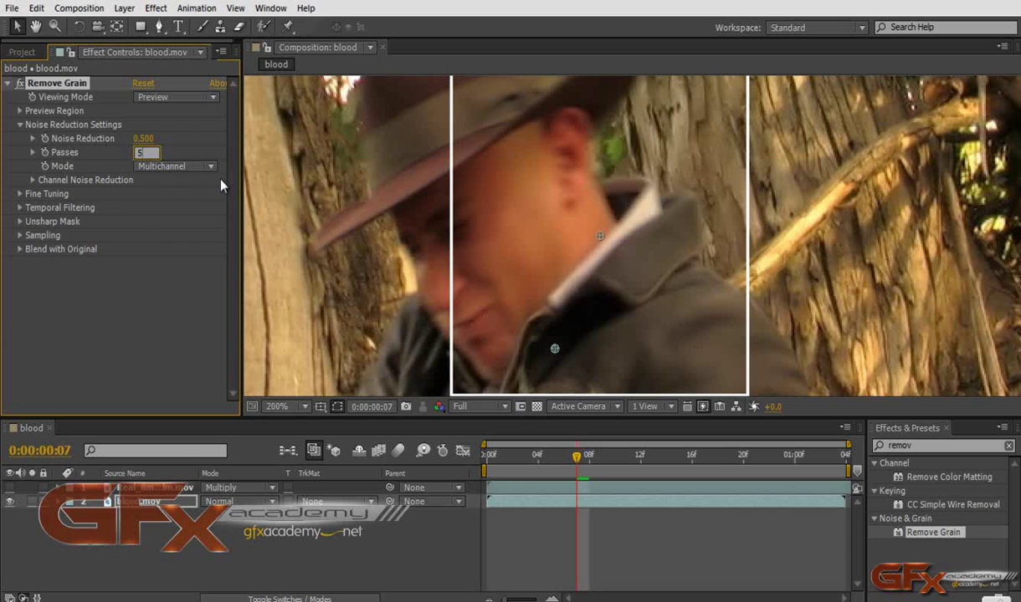
{"action": "key", "text": "Return"}
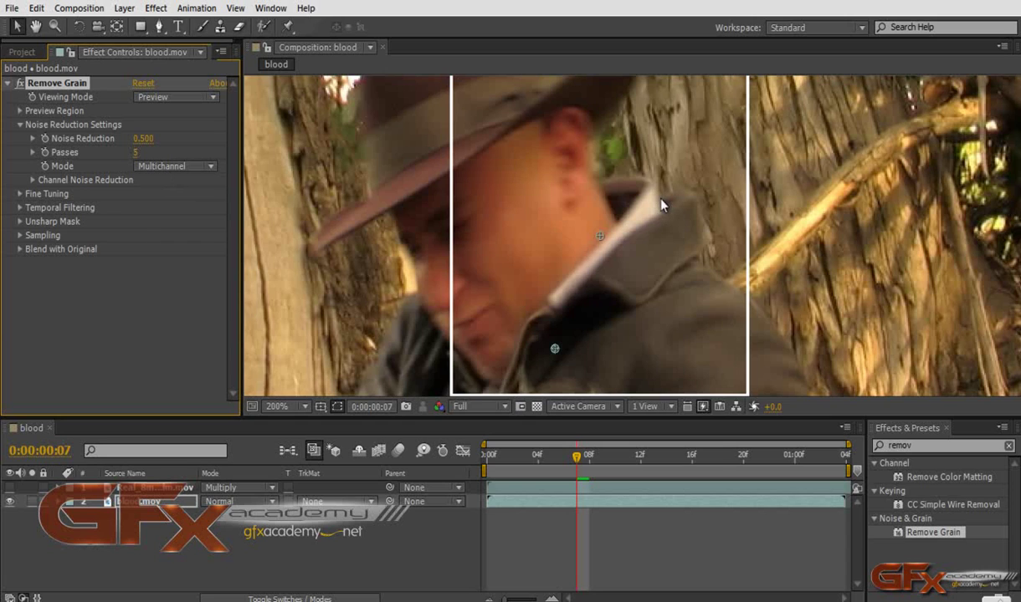
{"action": "left_click", "coordinate": [138, 152]}
{"action": "type", "text": "2"}
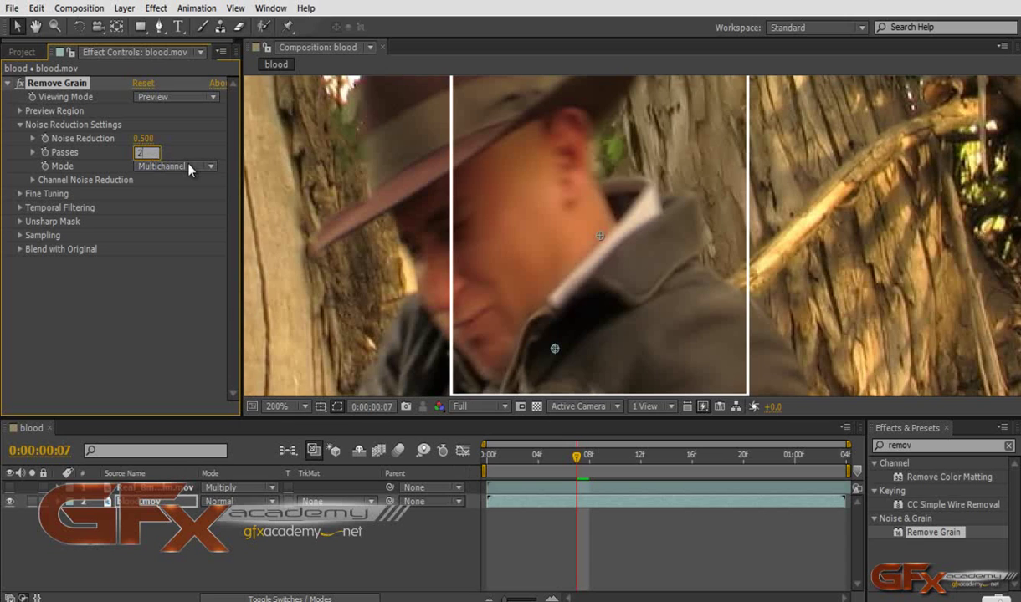
{"action": "key", "text": "Return"}
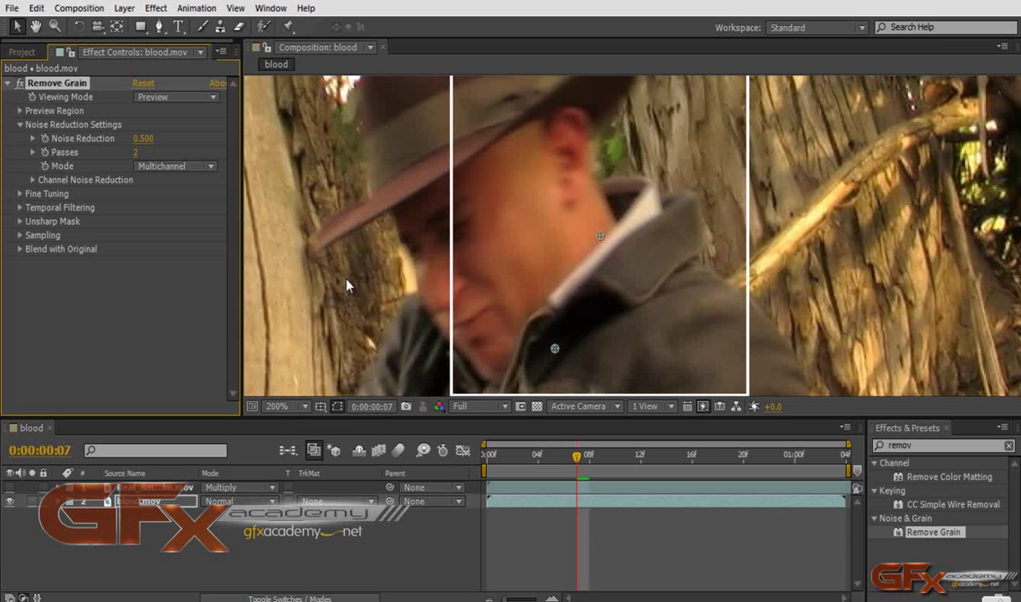
Set Remove Grain's noise reduction Passes to 1 and its Noise Reduction amount to 1
{"action": "left_click", "coordinate": [136, 153]}
{"action": "type", "text": "1"}
{"action": "key", "text": "Return"}
{"action": "left_click", "coordinate": [144, 139]}
{"action": "type", "text": "1"}
{"action": "key", "text": "Return"}
{"action": "left_click", "coordinate": [9, 83]}
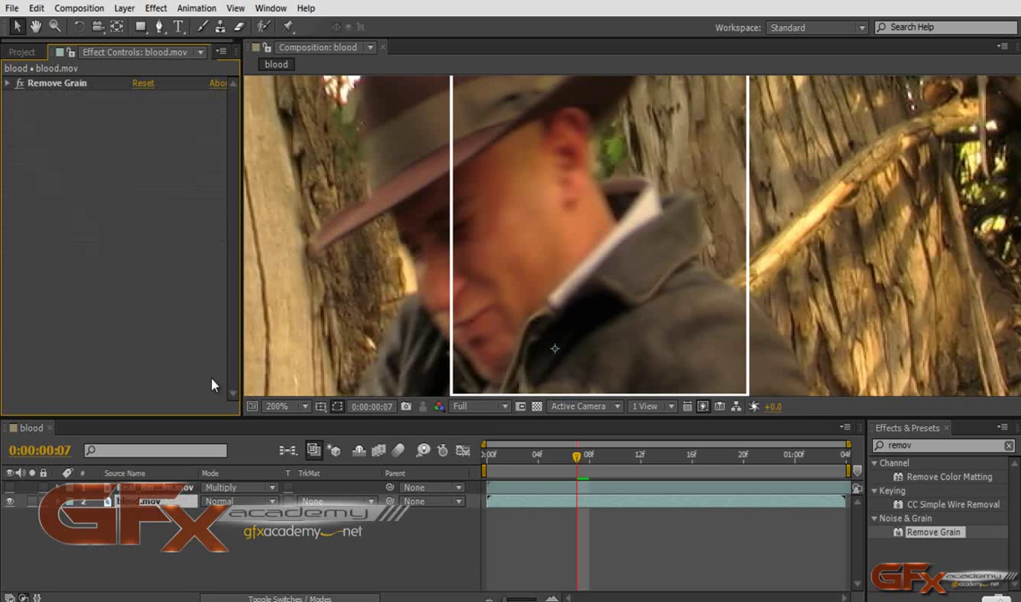
{"action": "left_click", "coordinate": [9, 84]}
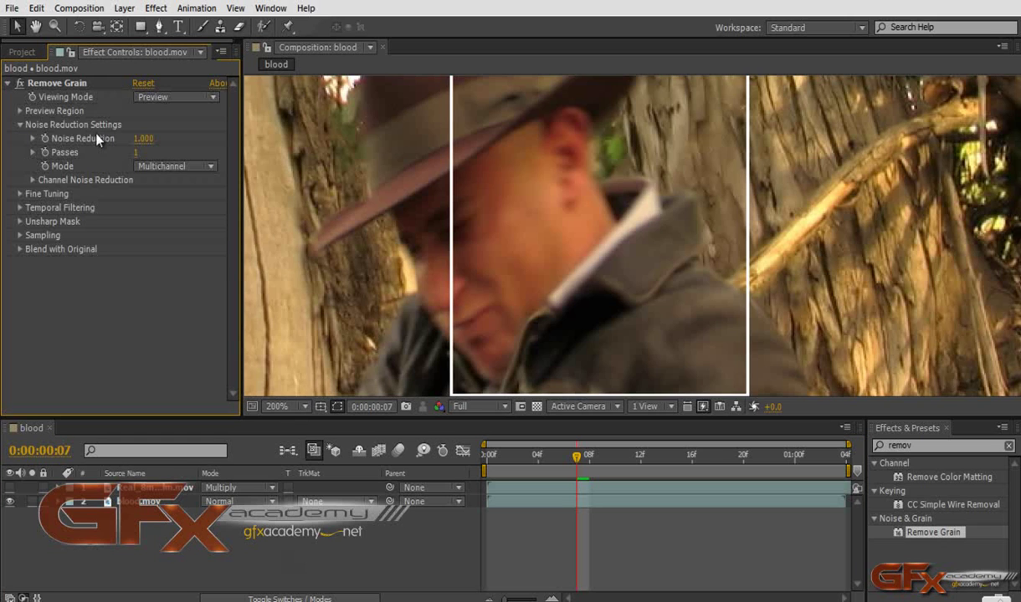
Switch Remove Grain's viewing mode to Final Output, view the composition at 100% and collapse the effect's settings
{"action": "left_click", "coordinate": [163, 98]}
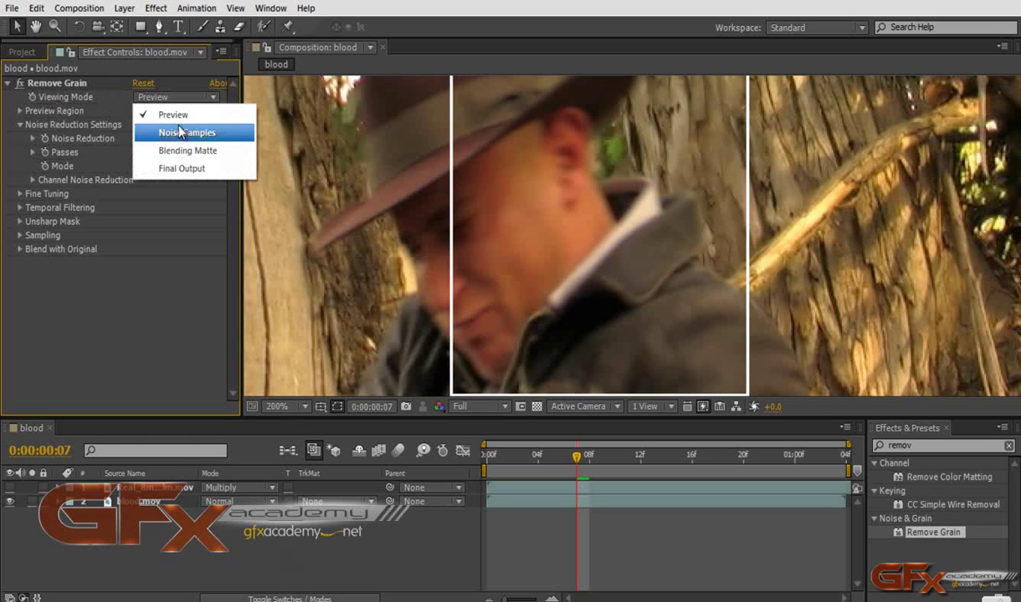
{"action": "left_click", "coordinate": [188, 169]}
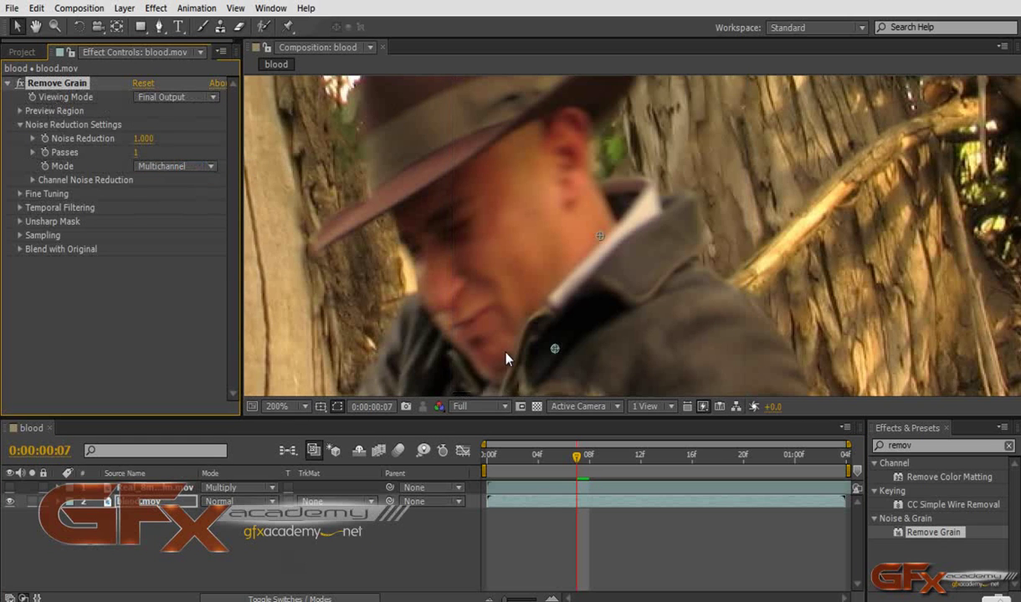
{"action": "scroll", "coordinate": [506, 358], "scroll_direction": "down", "scroll_amount": 1}
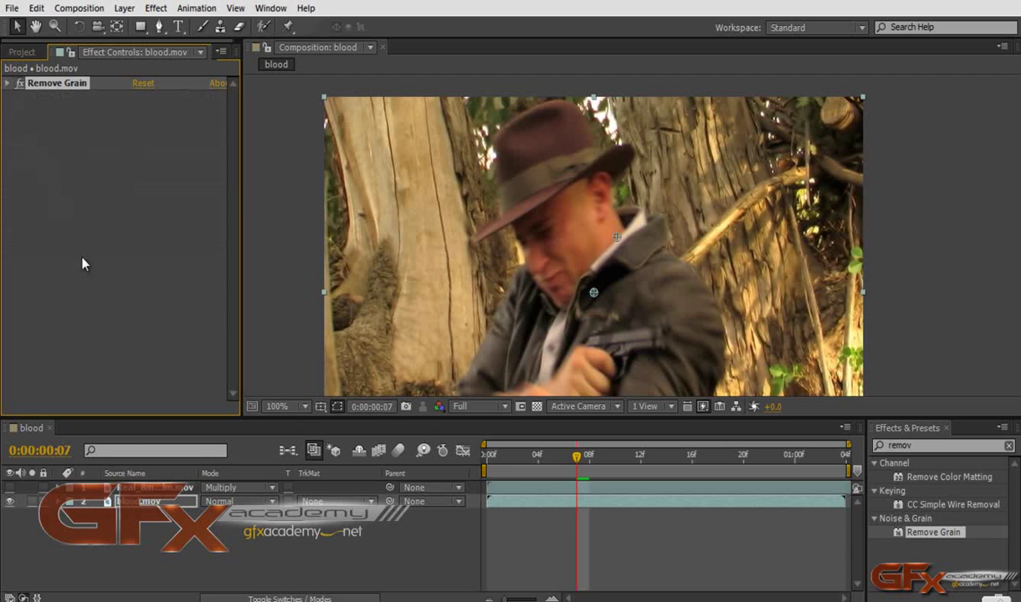
{"action": "left_click", "coordinate": [8, 83]}
Show the Real_8mm_Film.mov overlay again and check the cleaned footage beneath it at 0:00:00:13
{"action": "left_click", "coordinate": [145, 532]}
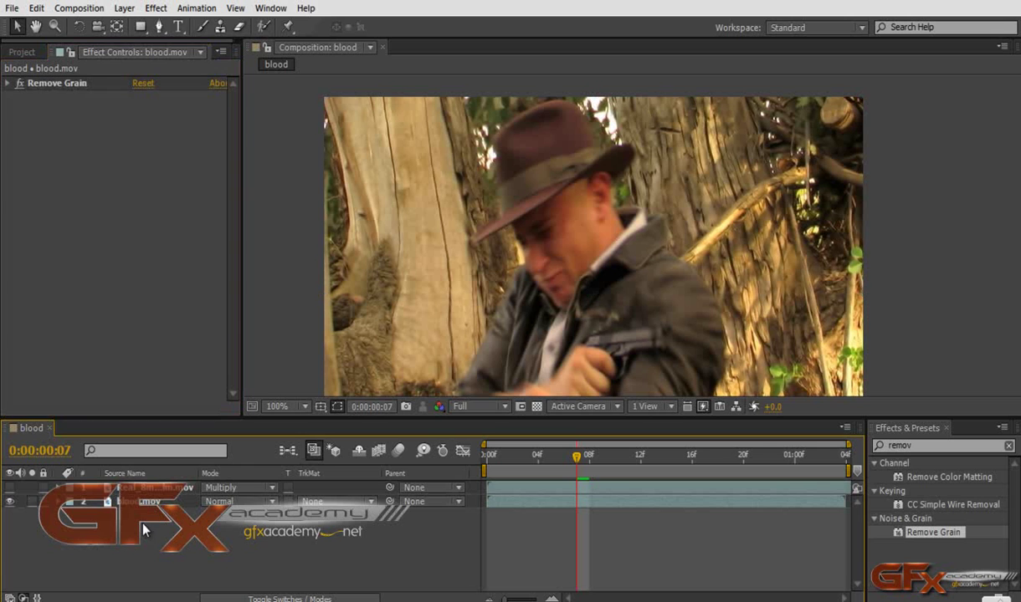
{"action": "left_click", "coordinate": [10, 487]}
{"action": "left_click_drag", "start_coordinate": [576, 456], "coordinate": [628, 445]}
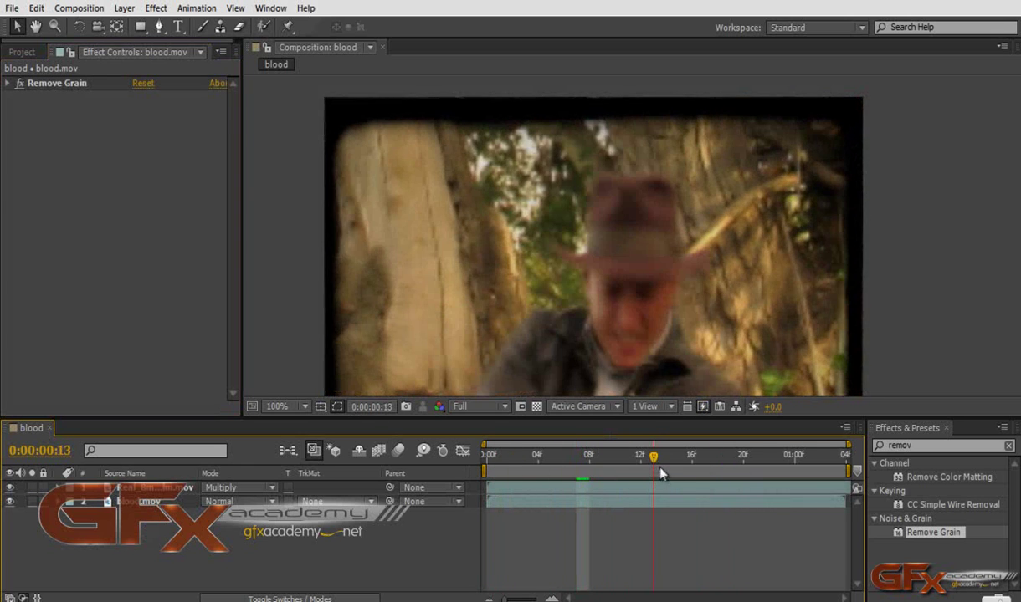
{"action": "left_click_drag", "start_coordinate": [655, 284], "coordinate": [644, 263]}
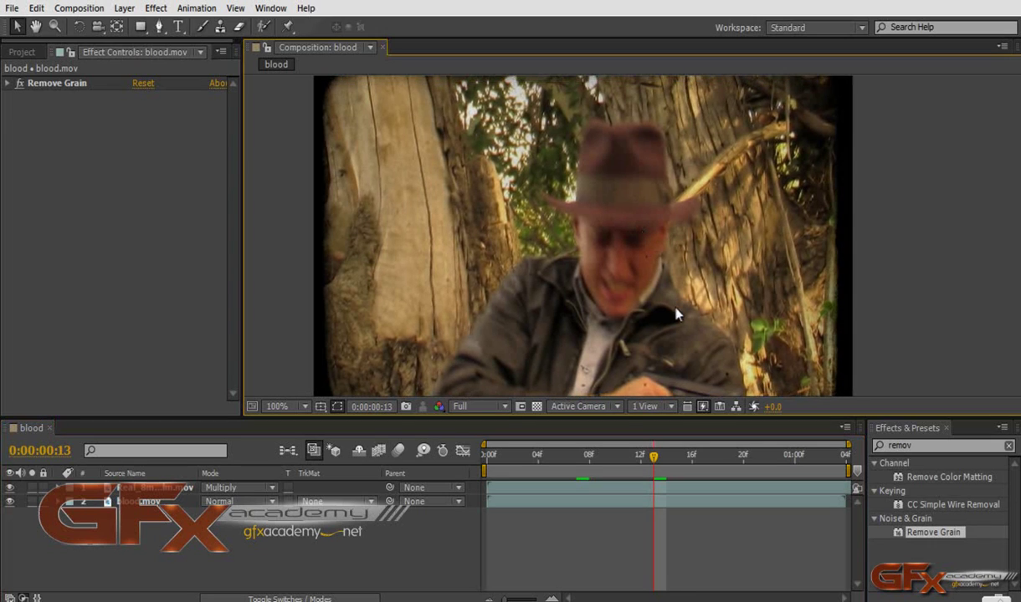
Delete the Real_8mm_Film.mov layer from the blood composition
{"action": "left_click", "coordinate": [182, 487]}
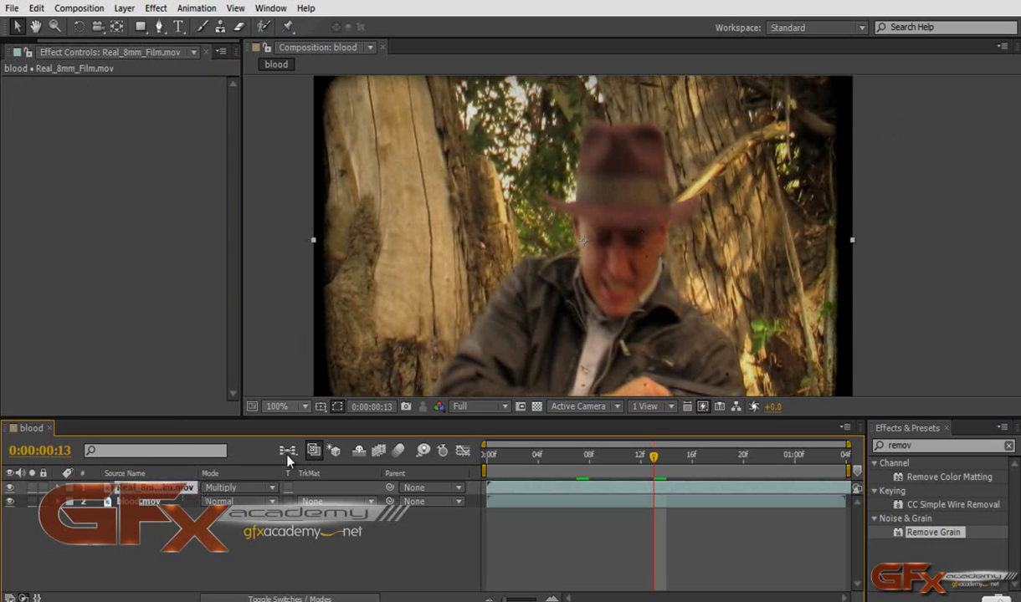
{"action": "left_click", "coordinate": [203, 512]}
{"action": "left_click", "coordinate": [151, 488]}
{"action": "key", "text": "Delete"}
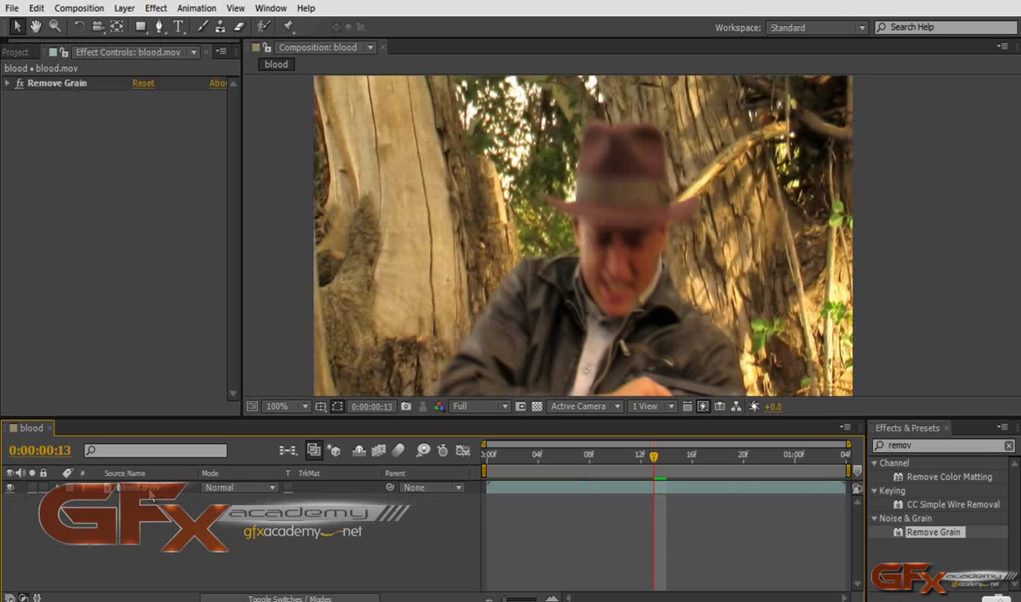
Add a 720 x 480 px solid layer in neutral gray 828282 above the blood.mov footage
{"action": "left_click", "coordinate": [151, 489]}
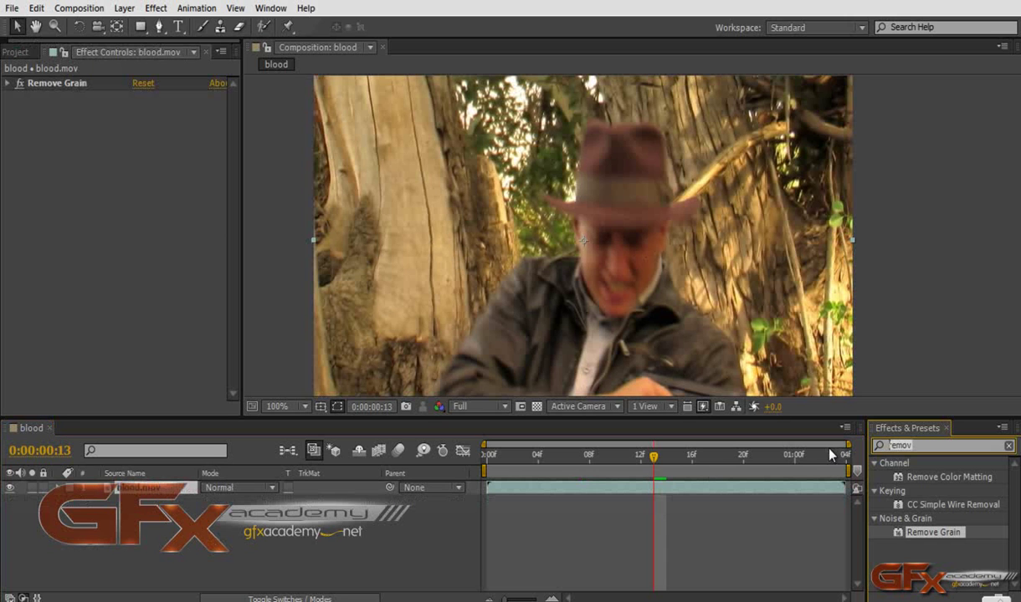
{"action": "left_click_drag", "start_coordinate": [461, 418], "coordinate": [460, 480]}
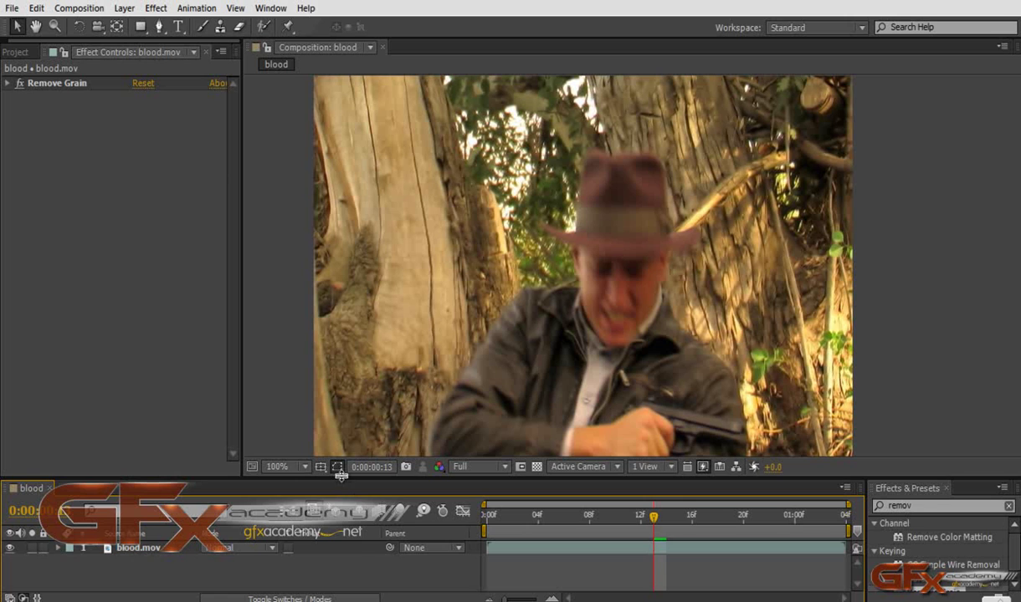
{"action": "left_click_drag", "start_coordinate": [336, 477], "coordinate": [336, 462]}
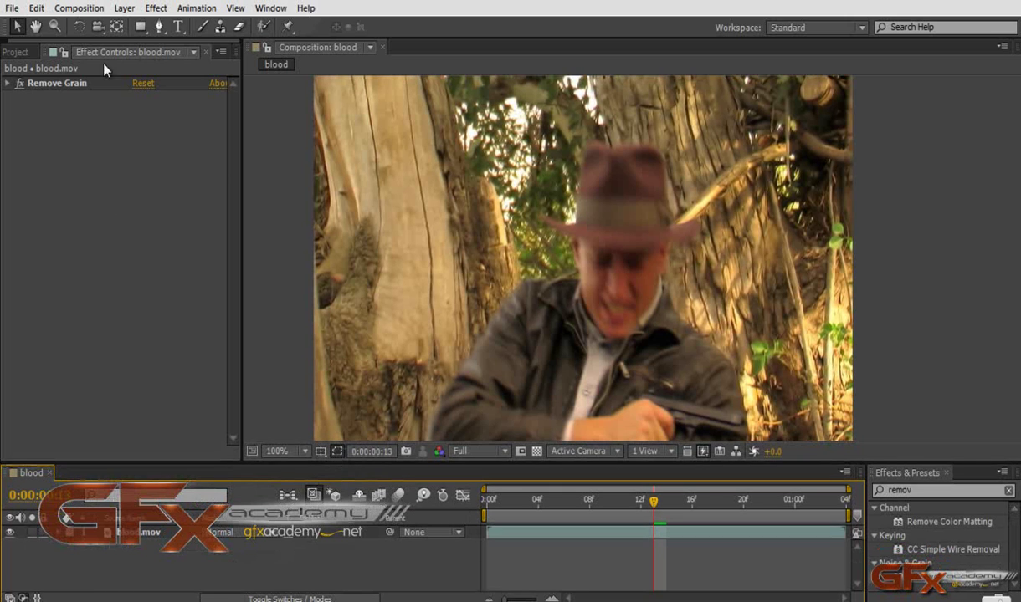
{"action": "left_click", "coordinate": [123, 8]}
{"action": "mouse_move", "coordinate": [341, 28]}
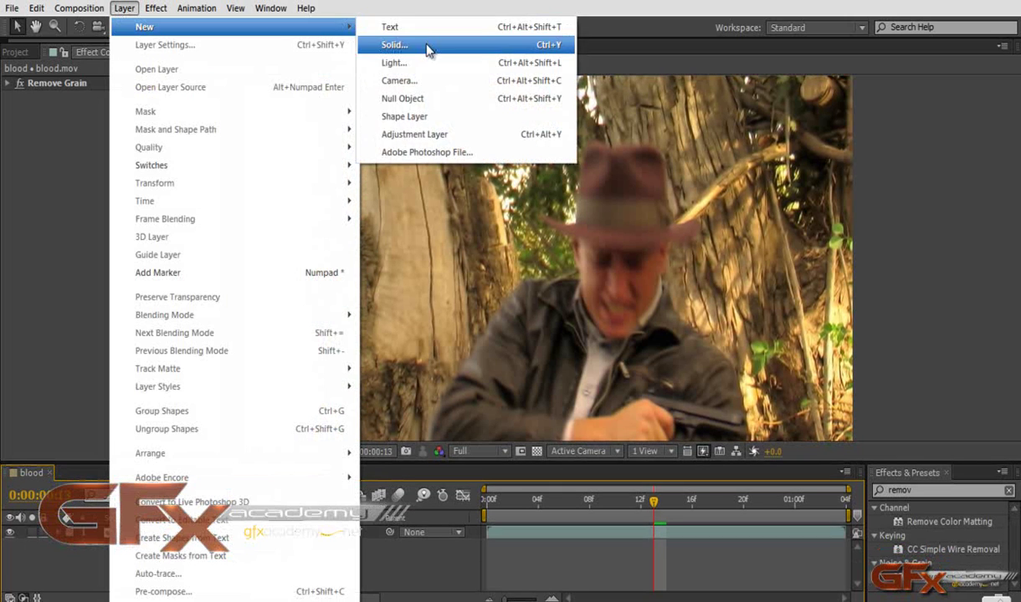
{"action": "left_click", "coordinate": [426, 45]}
{"action": "left_click", "coordinate": [198, 342]}
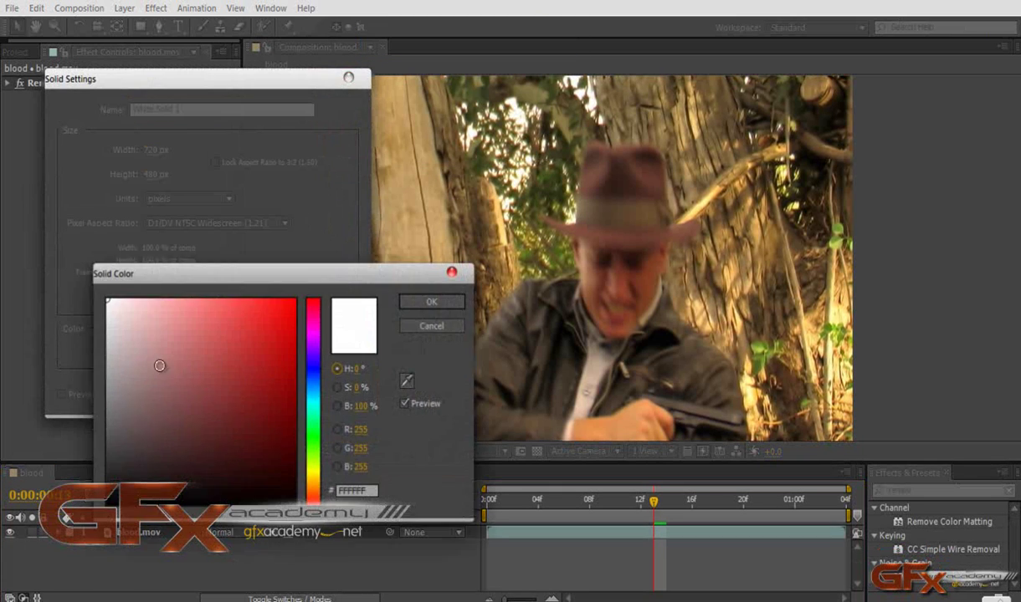
{"action": "mouse_move", "coordinate": [159, 365]}
{"action": "left_mouse_down"}
{"action": "mouse_move", "coordinate": [46, 405]}
{"action": "mouse_move", "coordinate": [40, 381]}
{"action": "mouse_move", "coordinate": [38, 400]}
{"action": "left_mouse_up"}
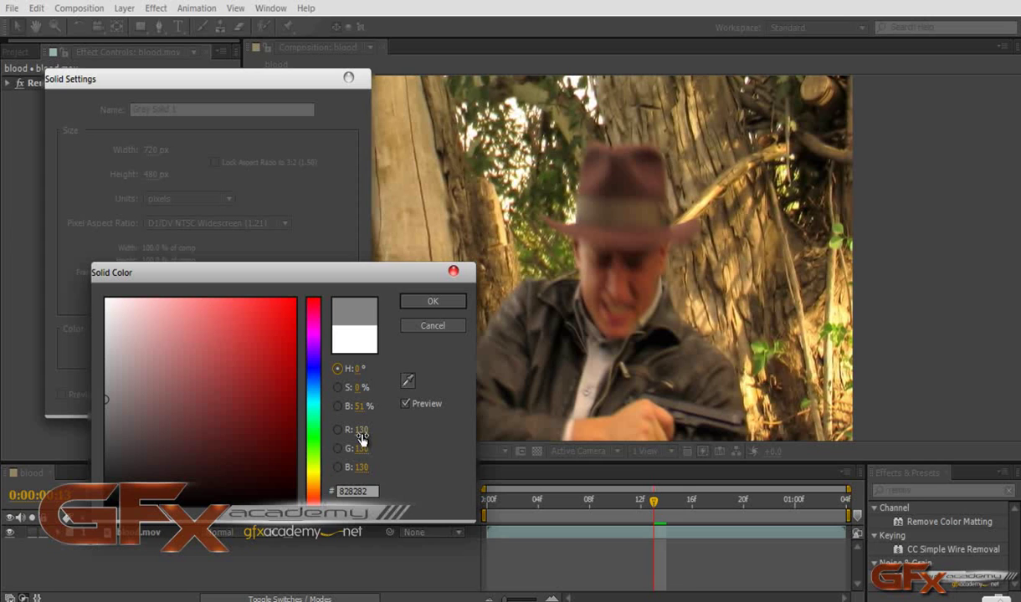
{"action": "left_click", "coordinate": [433, 301]}
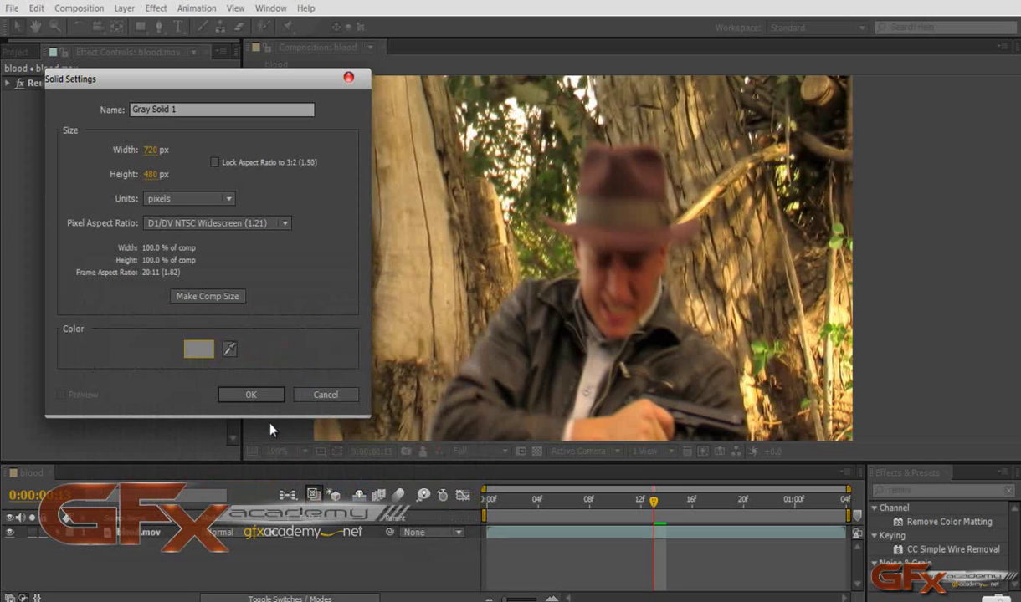
{"action": "left_click", "coordinate": [251, 392]}
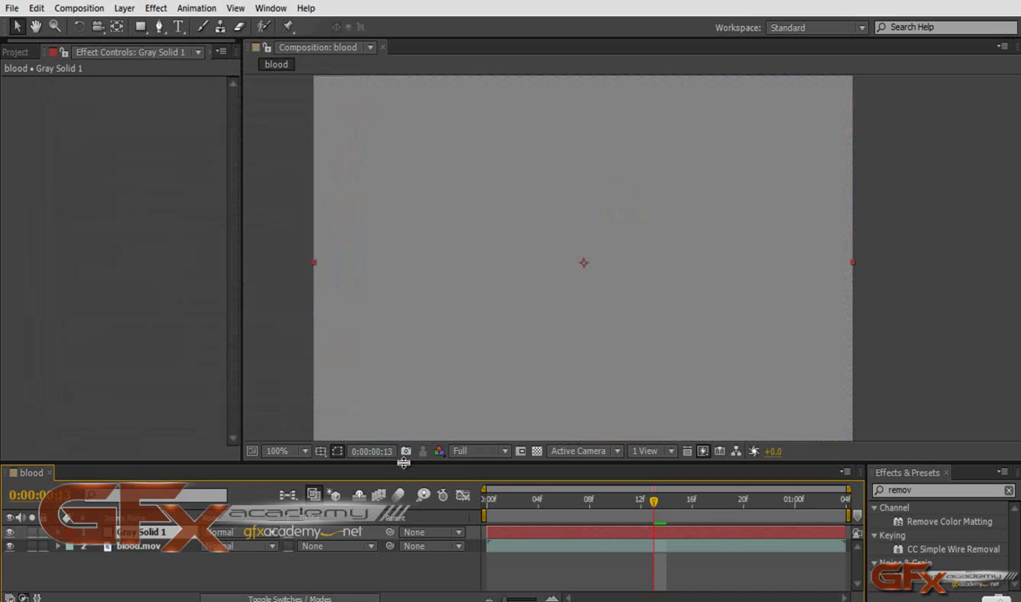
Lower the gray solid's opacity so the footage shows through and set its blending mode to Overlay
{"action": "left_click_drag", "start_coordinate": [405, 467], "coordinate": [394, 432]}
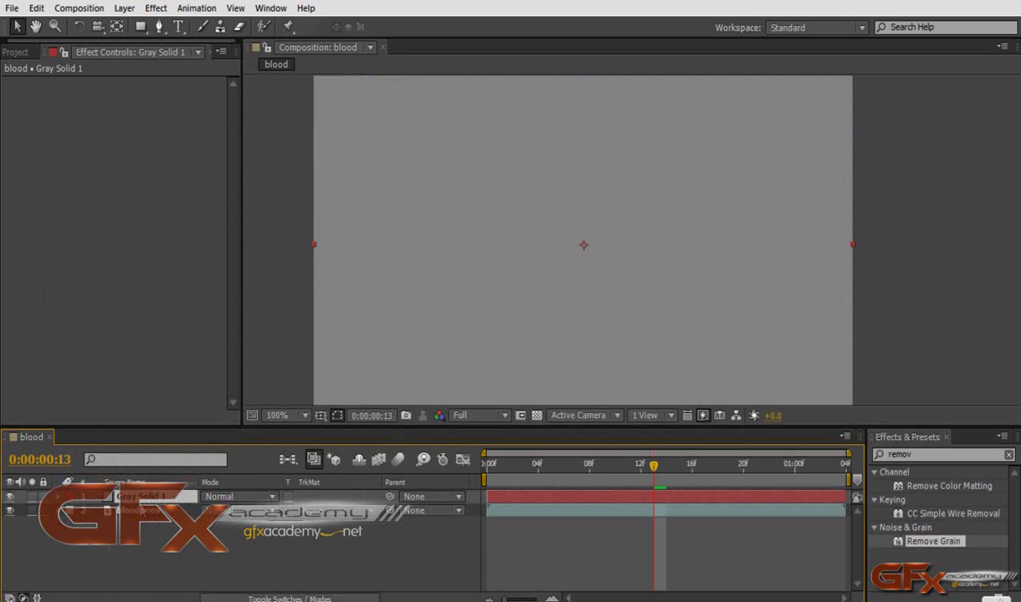
{"action": "left_click_drag", "start_coordinate": [143, 498], "coordinate": [281, 535]}
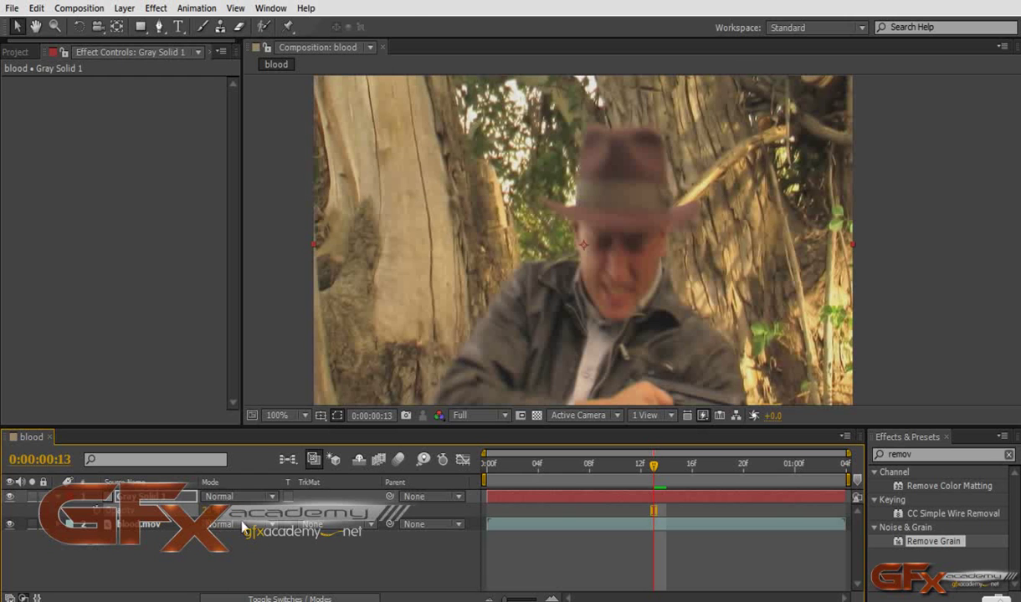
{"action": "left_click", "coordinate": [237, 497]}
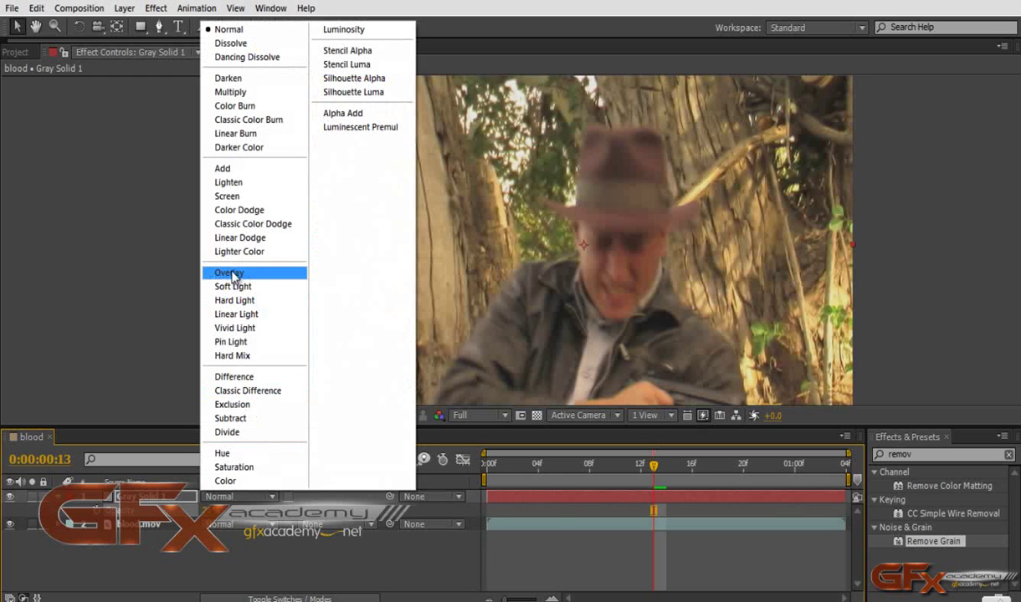
{"action": "left_click", "coordinate": [233, 277]}
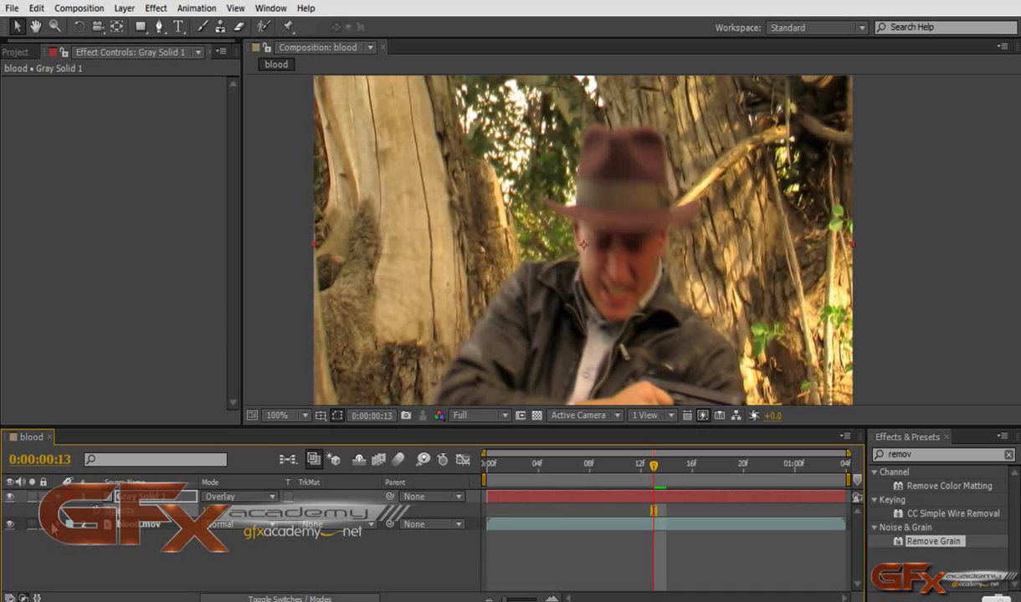
Try the Hard Light blending mode on the gray solid, and settle on Soft Light
{"action": "left_click", "coordinate": [236, 505]}
{"action": "left_click", "coordinate": [234, 294]}
{"action": "left_click", "coordinate": [234, 496]}
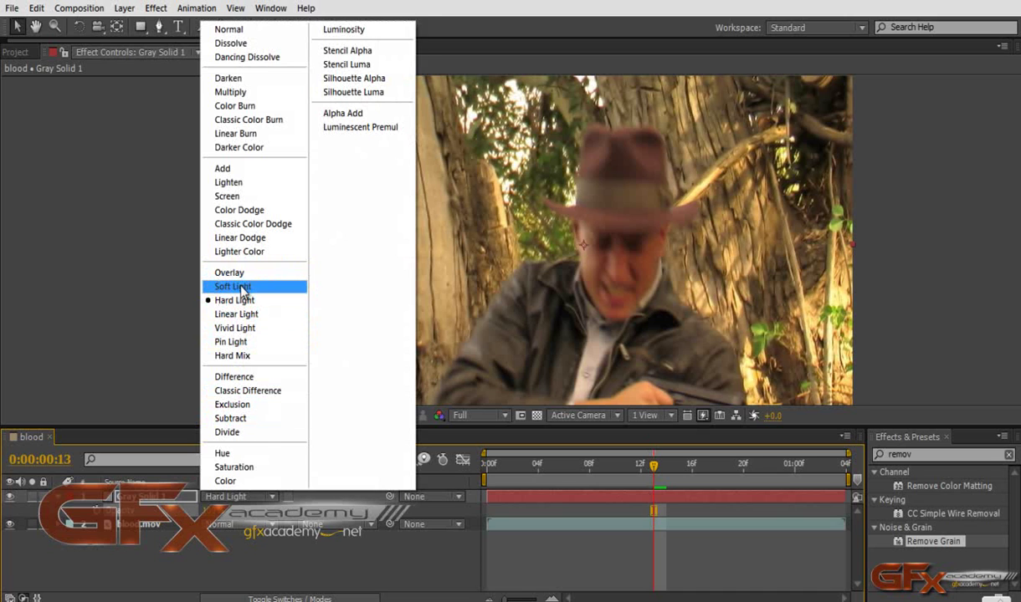
{"action": "left_click", "coordinate": [241, 287]}
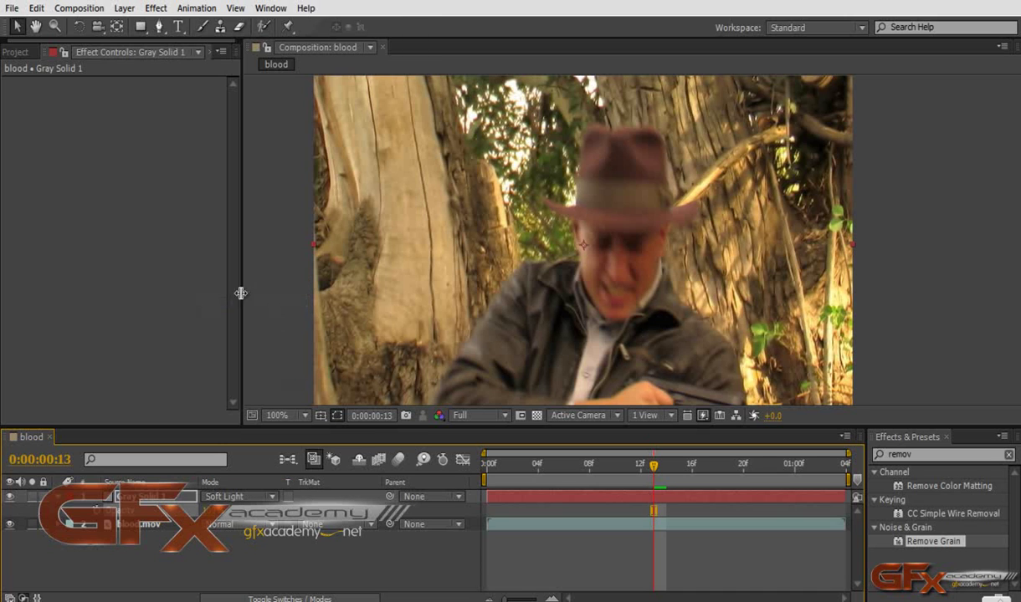
Try the Lighten, Screen and Multiply blending modes on the gray solid
{"action": "left_click", "coordinate": [10, 496]}
{"action": "left_click", "coordinate": [223, 493]}
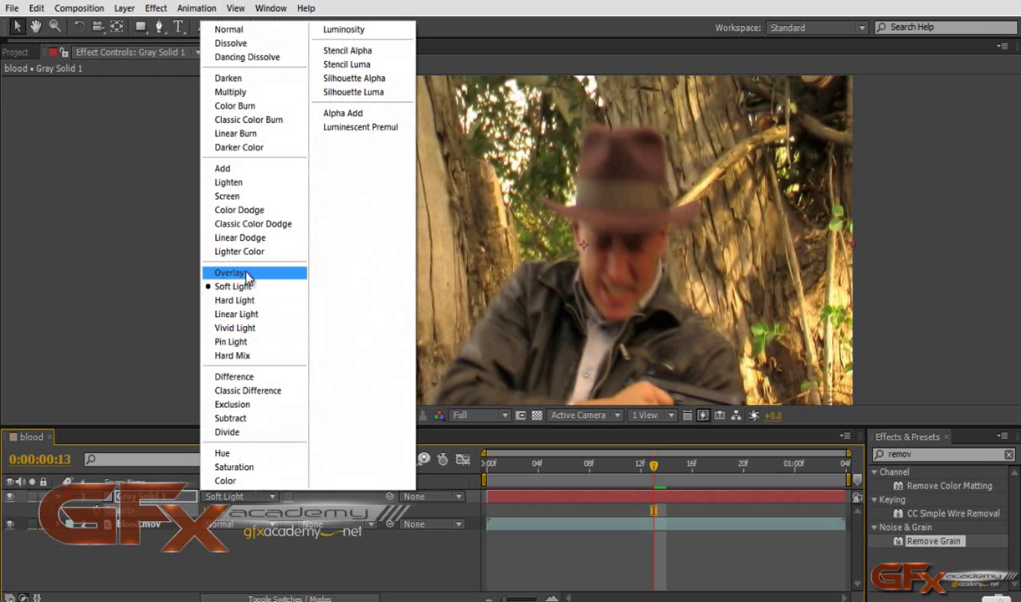
{"action": "left_click", "coordinate": [243, 182]}
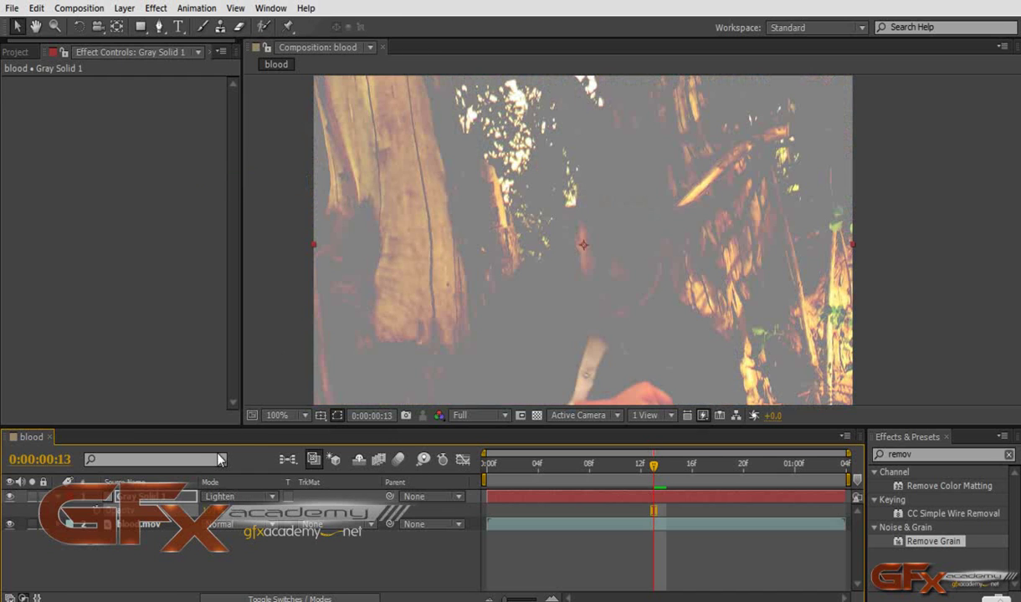
{"action": "left_click", "coordinate": [222, 496]}
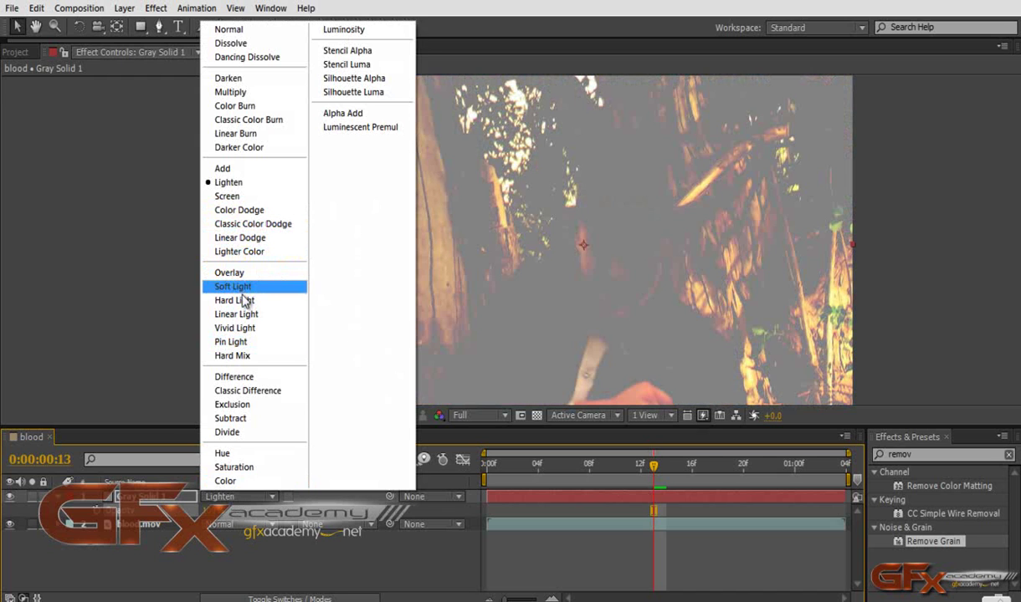
{"action": "left_click", "coordinate": [236, 197]}
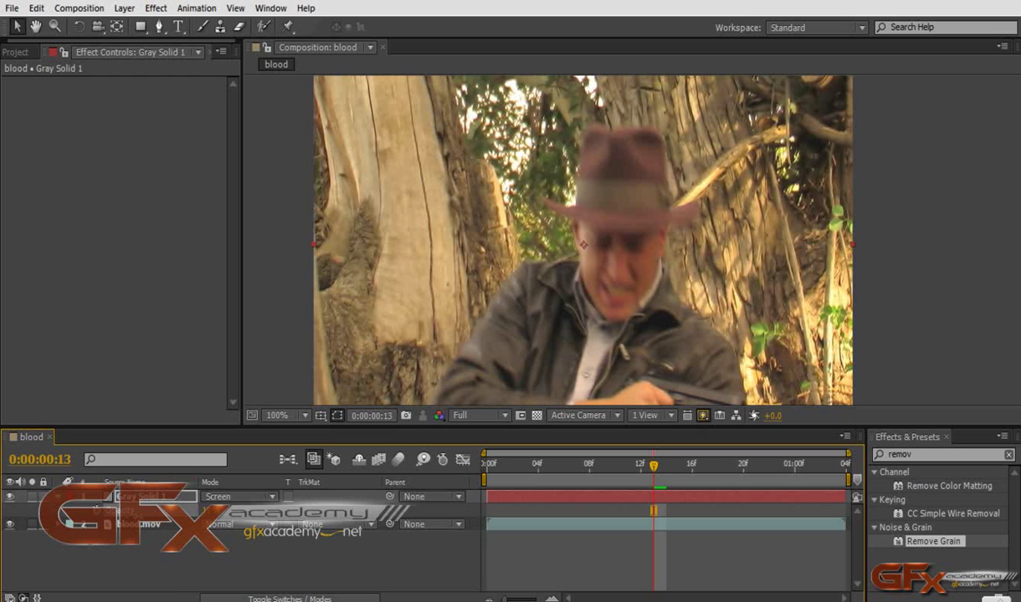
{"action": "left_click", "coordinate": [243, 495]}
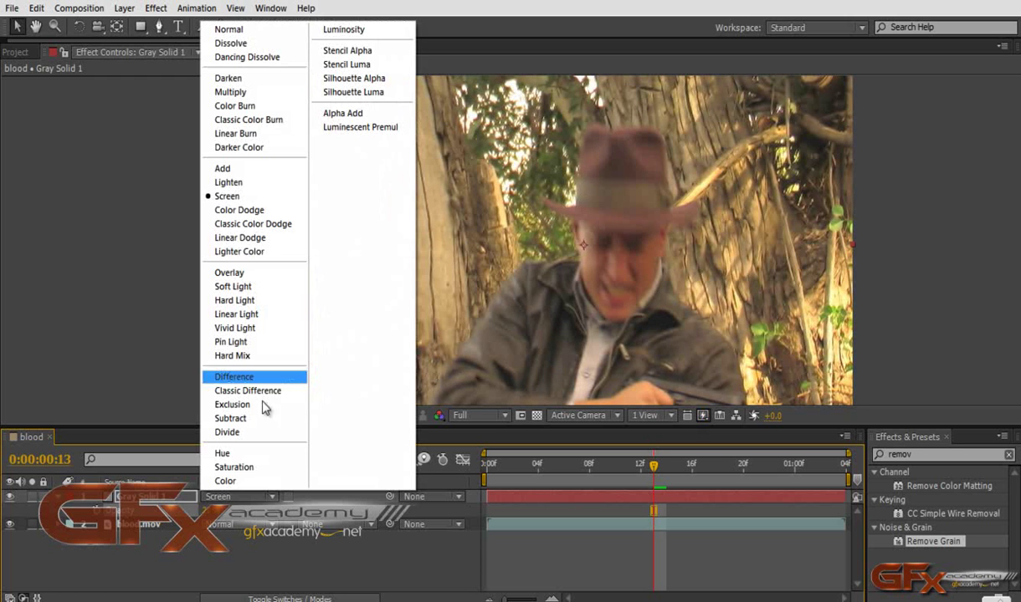
{"action": "left_click", "coordinate": [223, 92]}
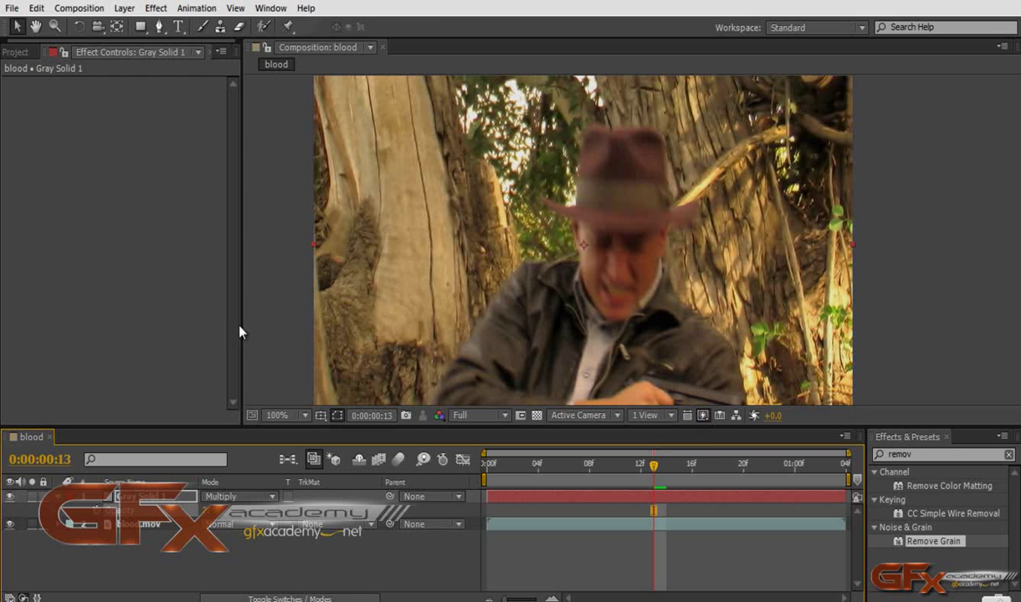
Toggle the gray solid's visibility to compare the footage with and without the Multiply blend
{"action": "left_click", "coordinate": [10, 497]}
{"action": "left_click", "coordinate": [10, 497]}
{"action": "left_click", "coordinate": [10, 497]}
{"action": "left_click", "coordinate": [10, 497]}
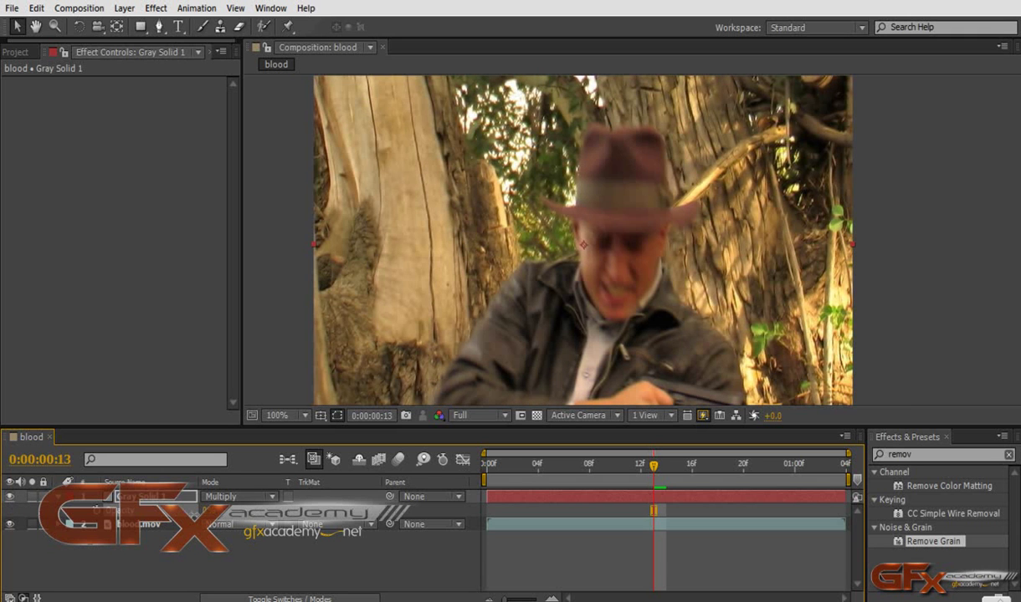
{"action": "left_click", "coordinate": [10, 497]}
{"action": "left_click", "coordinate": [10, 497]}
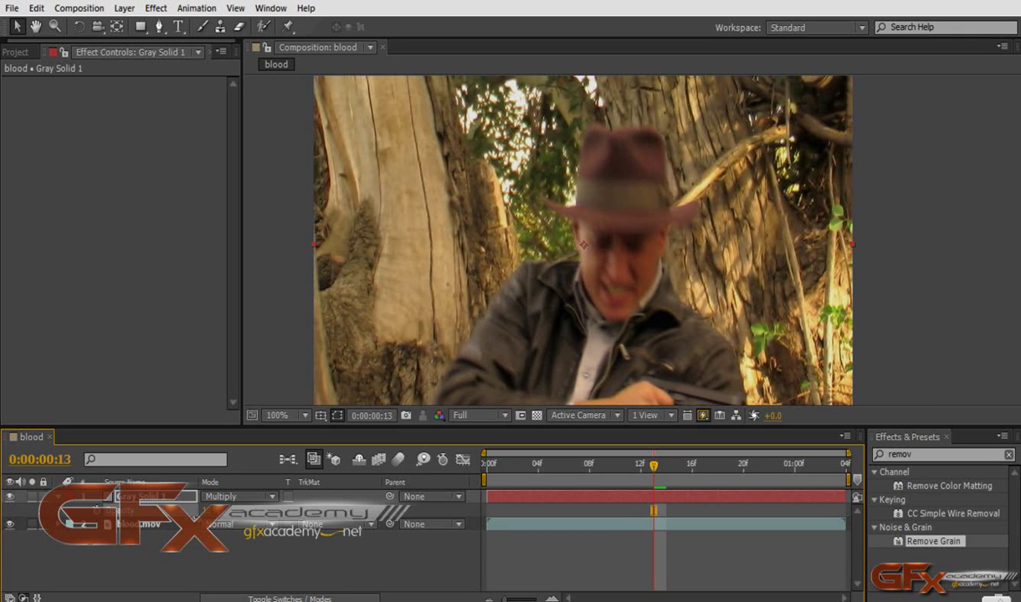
Try the Darker Color blending mode on the gray solid, and settle on Color
{"action": "left_click", "coordinate": [234, 496]}
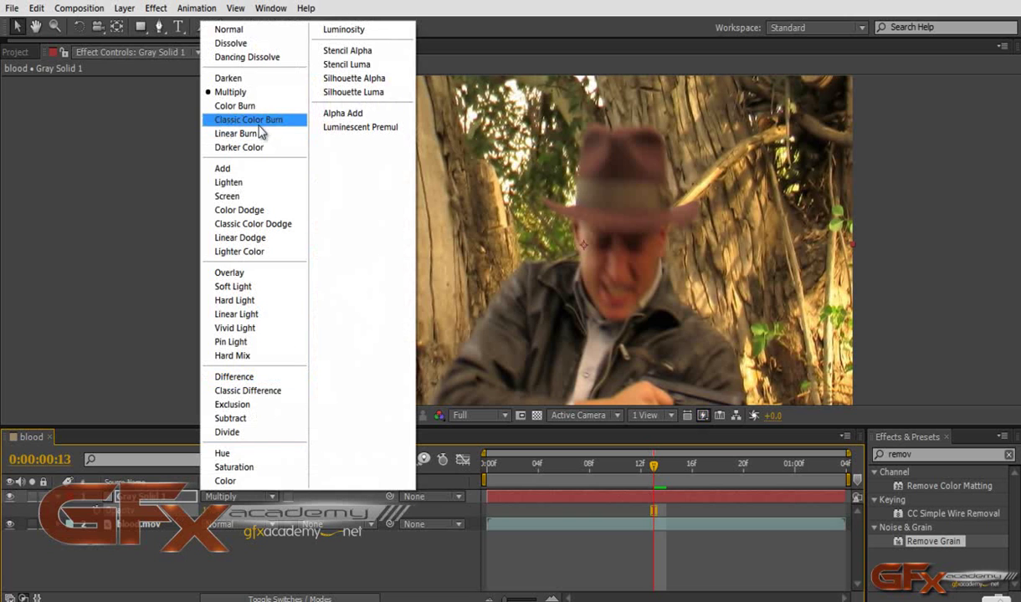
{"action": "left_click", "coordinate": [239, 147]}
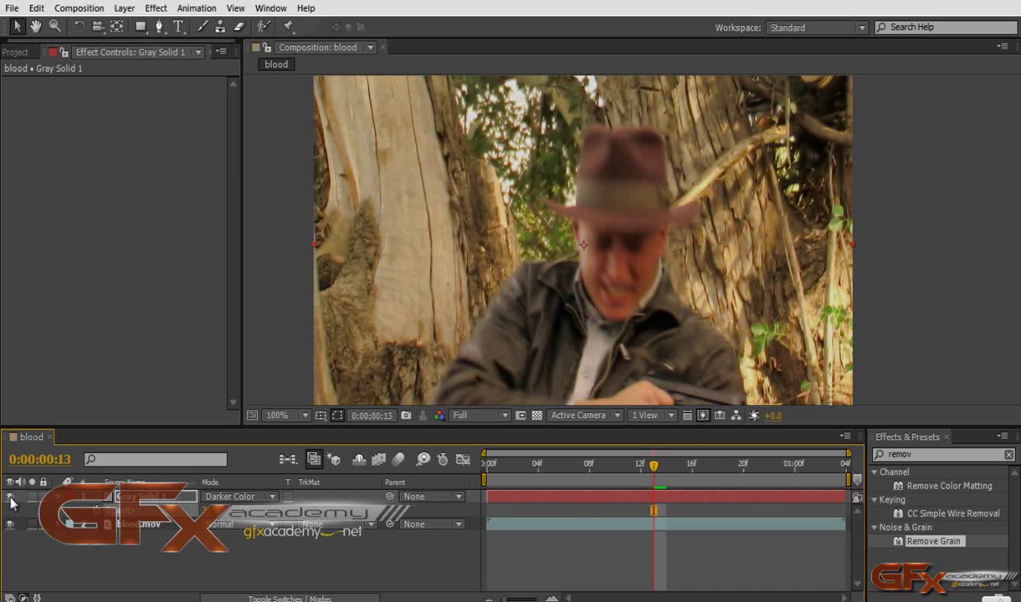
{"action": "left_click", "coordinate": [536, 415]}
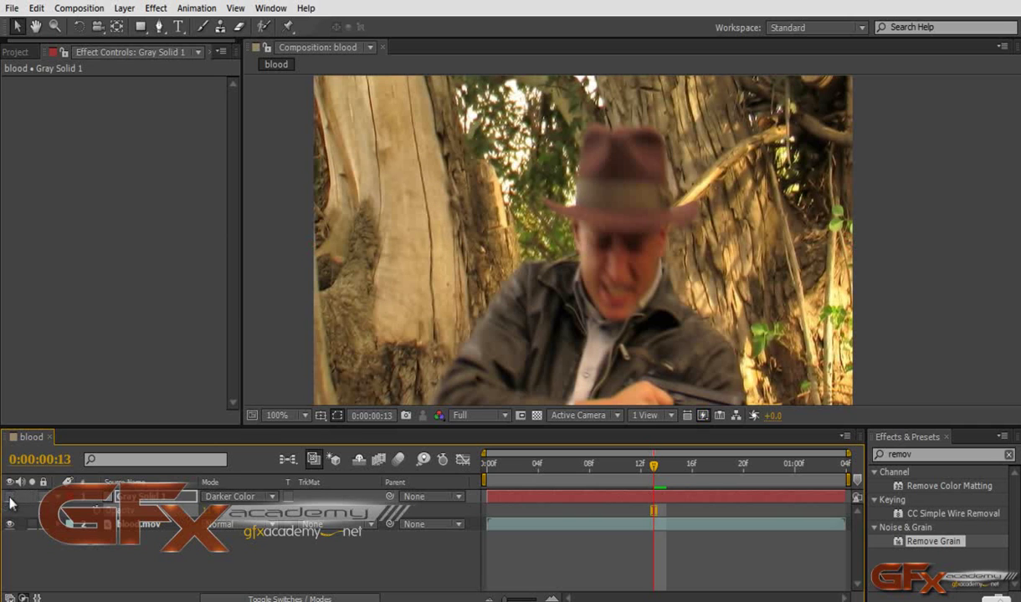
{"action": "left_click", "coordinate": [58, 496]}
{"action": "left_click_drag", "start_coordinate": [476, 429], "coordinate": [475, 420]}
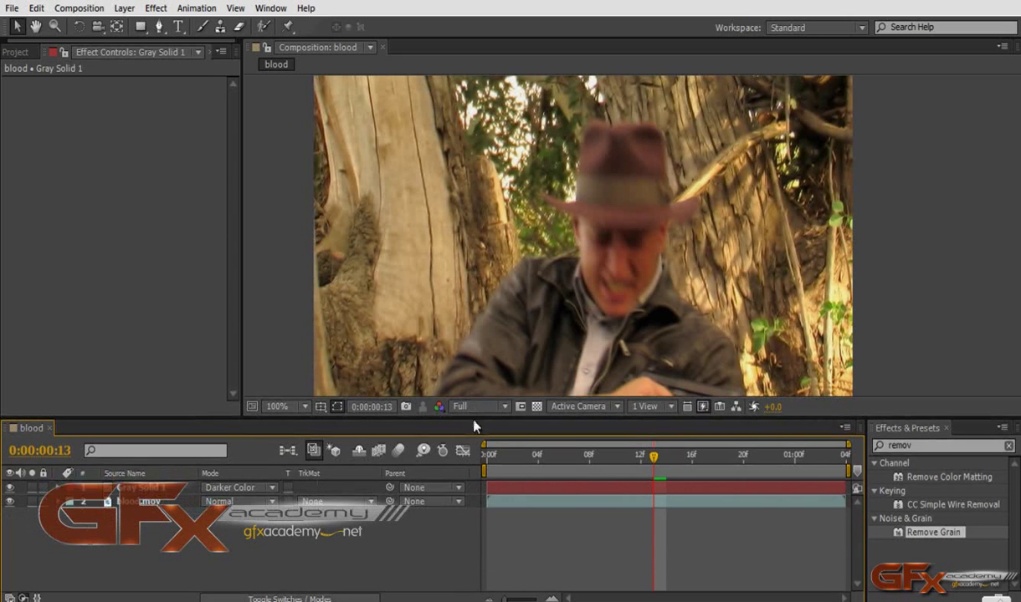
{"action": "left_click", "coordinate": [226, 487]}
{"action": "left_click", "coordinate": [226, 472]}
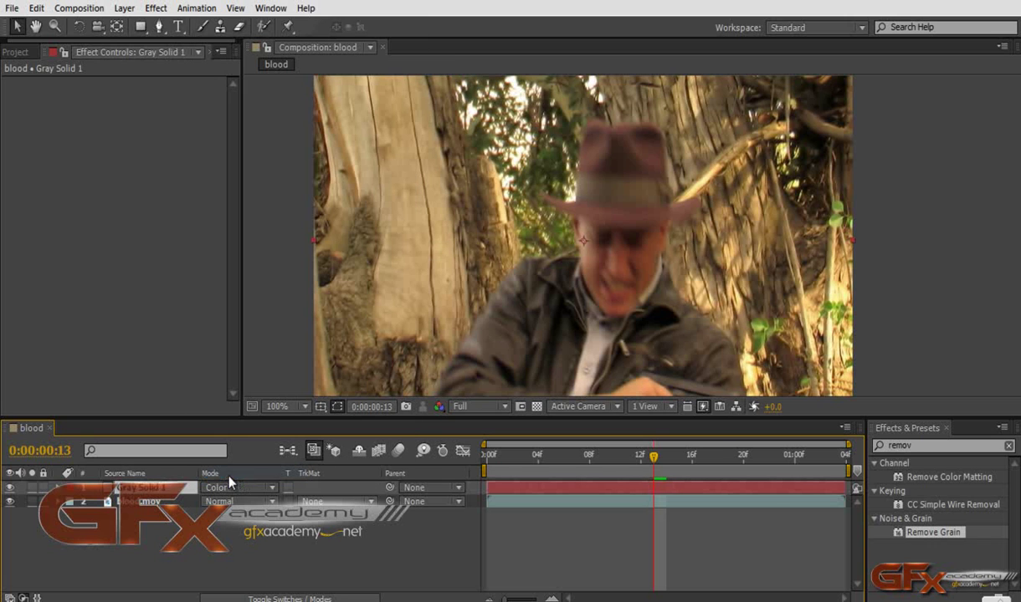
{"action": "left_click", "coordinate": [58, 487]}
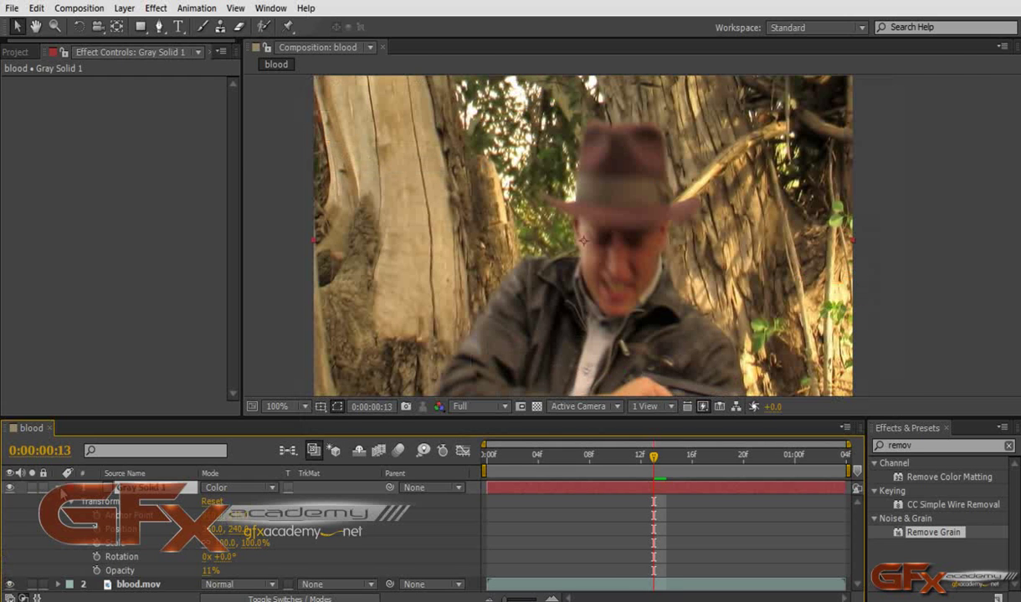
{"action": "left_click", "coordinate": [58, 487]}
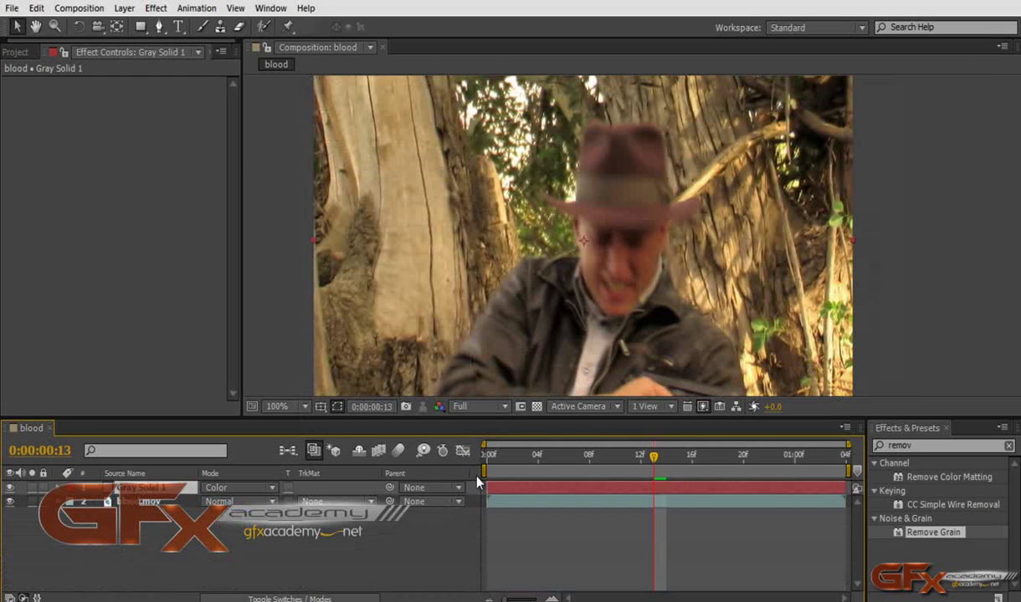
Add the expression wiggle(5,30) to the gray solid's Opacity and preview the flicker from the first frame
{"action": "key", "text": "Home"}
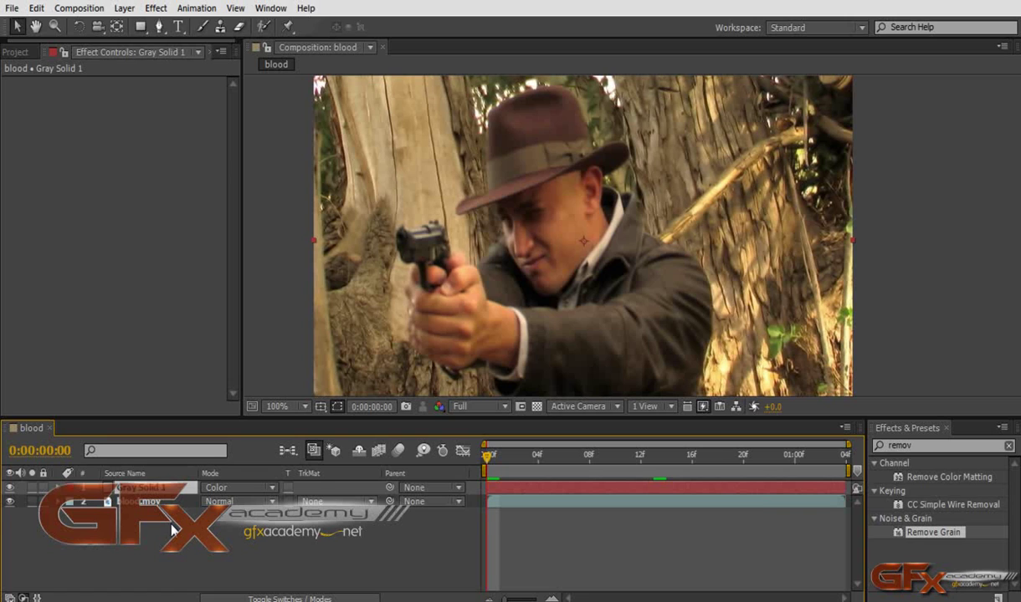
{"action": "key", "text": "t"}
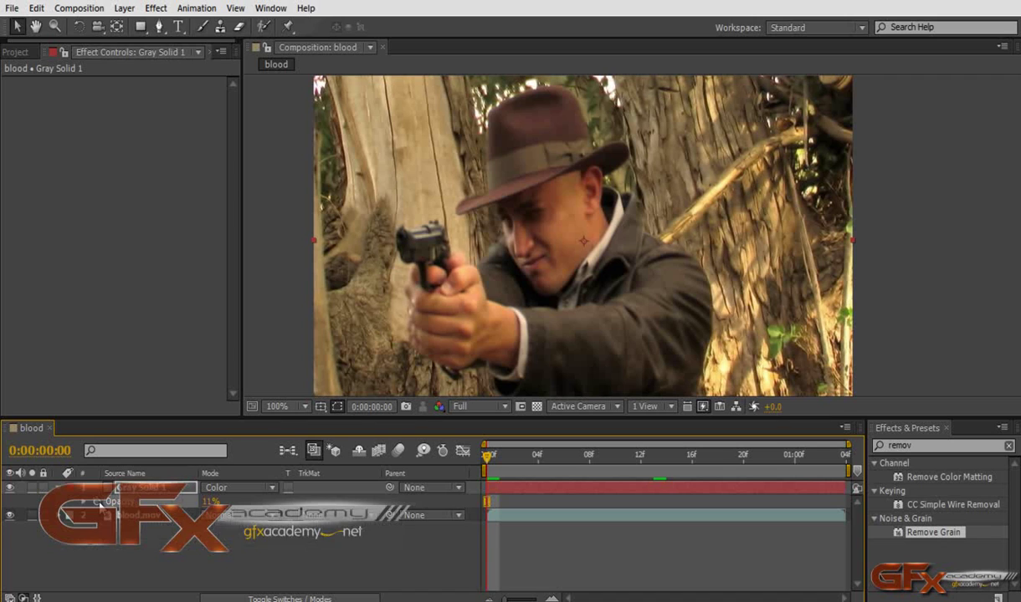
{"action": "left_click", "coordinate": [100, 504], "text": "alt"}
{"action": "type", "text": "wiggle(5,30"}
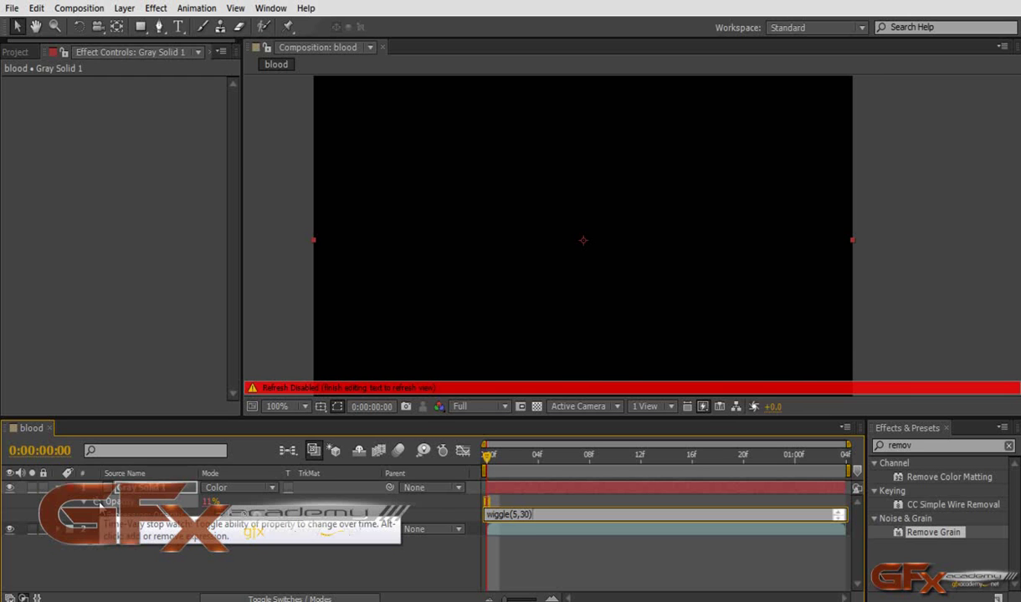
{"action": "key", "text": "KP_Enter"}
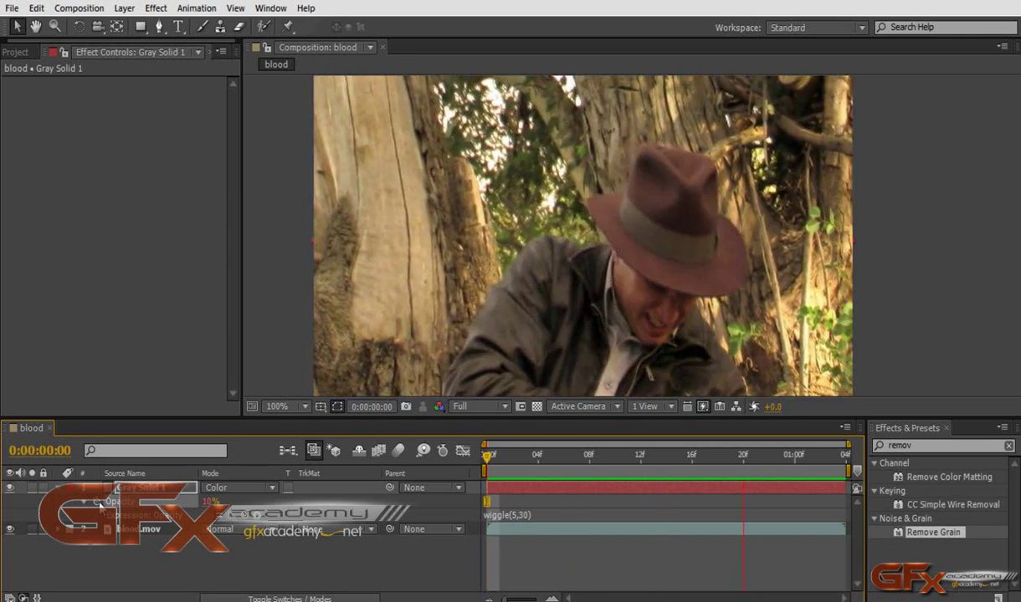
{"action": "key", "text": "space"}
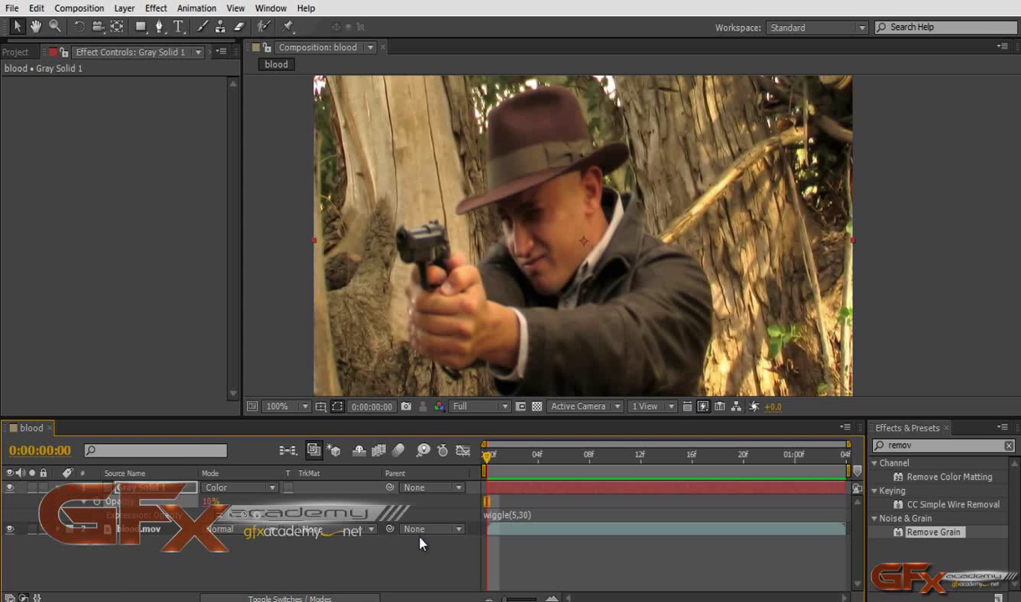
Change the gray solid's Opacity expression to wiggle(50,30) and collapse the layer's properties
{"action": "left_click", "coordinate": [530, 515]}
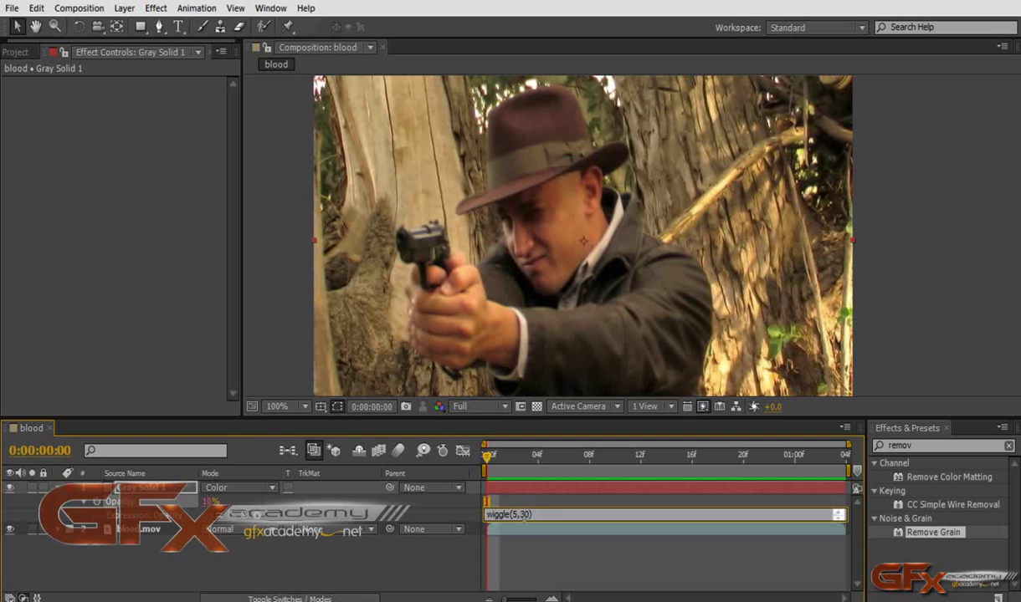
{"action": "type", "text": "0"}
{"action": "key", "text": "KP_Enter"}
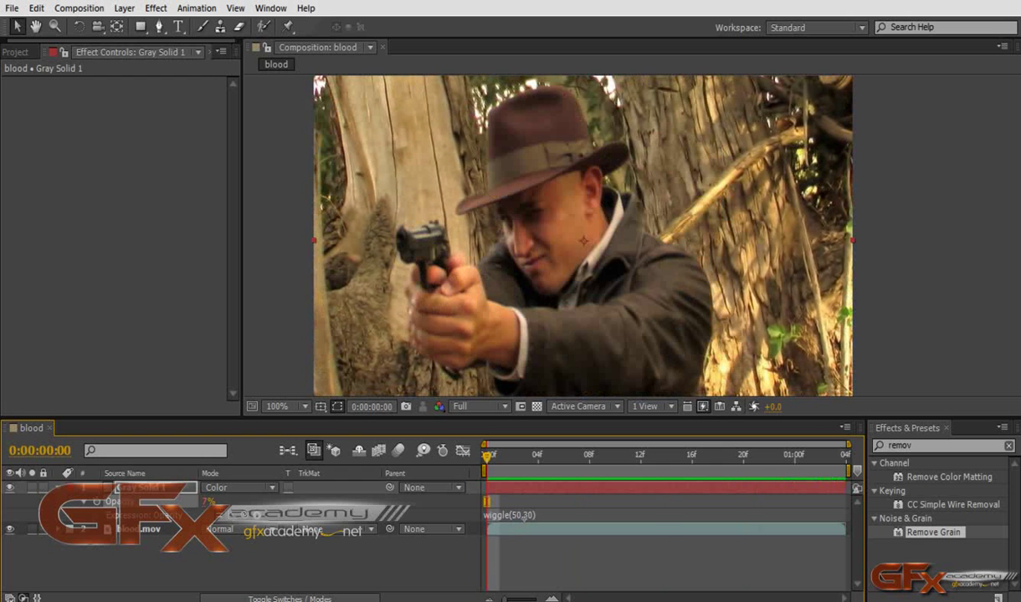
{"action": "left_click", "coordinate": [59, 487]}
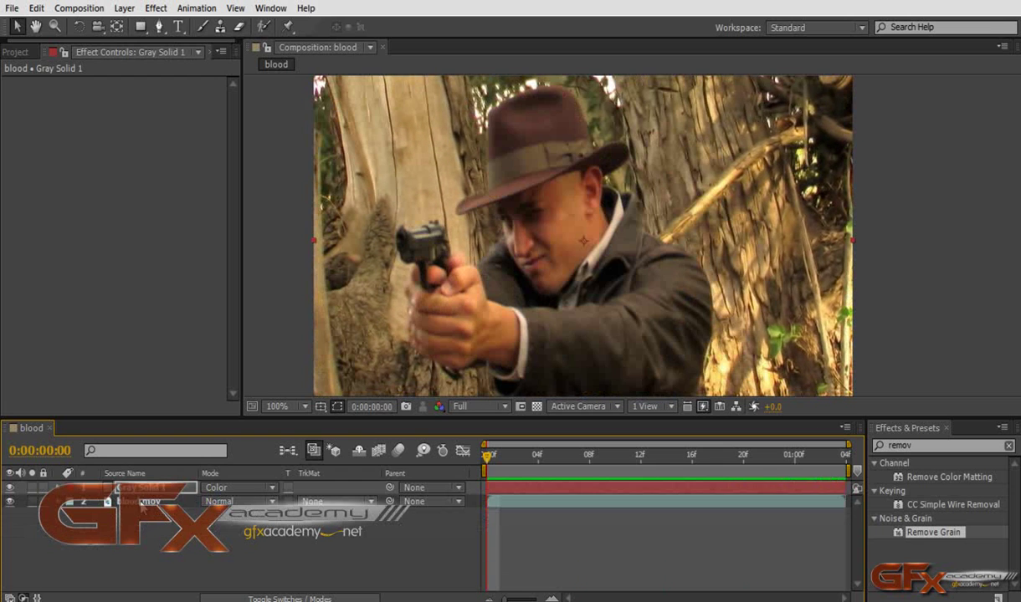
Apply the Hue/Saturation effect to the blood.mov layer and lower its Master Saturation to -58
{"action": "left_click", "coordinate": [134, 501]}
{"action": "left_click", "coordinate": [870, 424]}
{"action": "key", "text": "ctrl+f"}
{"action": "type", "text": "hue"}
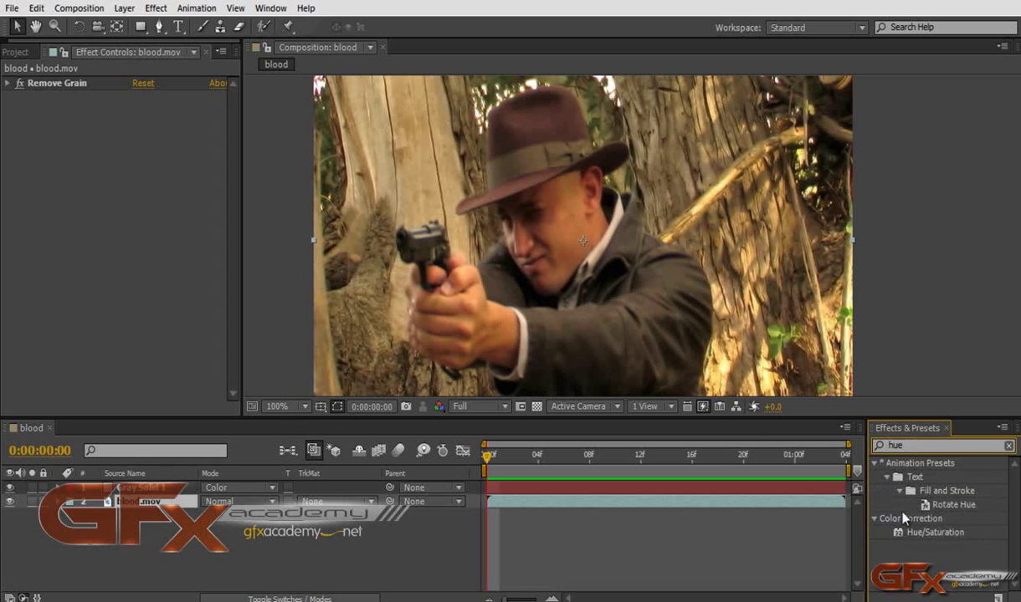
{"action": "left_click_drag", "start_coordinate": [935, 532], "coordinate": [72, 248]}
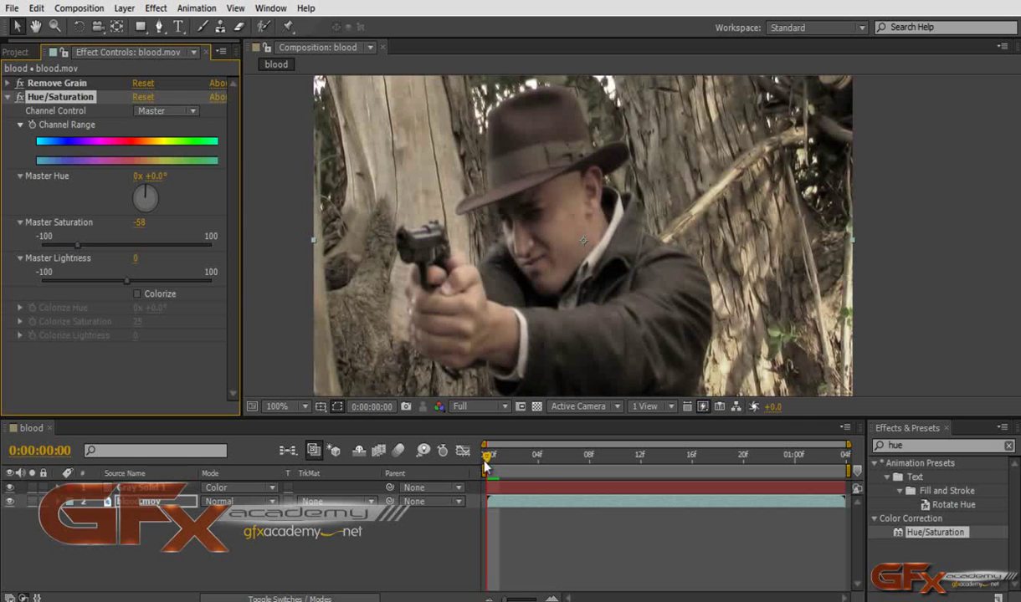
{"action": "mouse_move", "coordinate": [487, 456]}
{"action": "left_mouse_down"}
{"action": "mouse_move", "coordinate": [633, 456]}
{"action": "mouse_move", "coordinate": [487, 456]}
{"action": "left_mouse_up"}
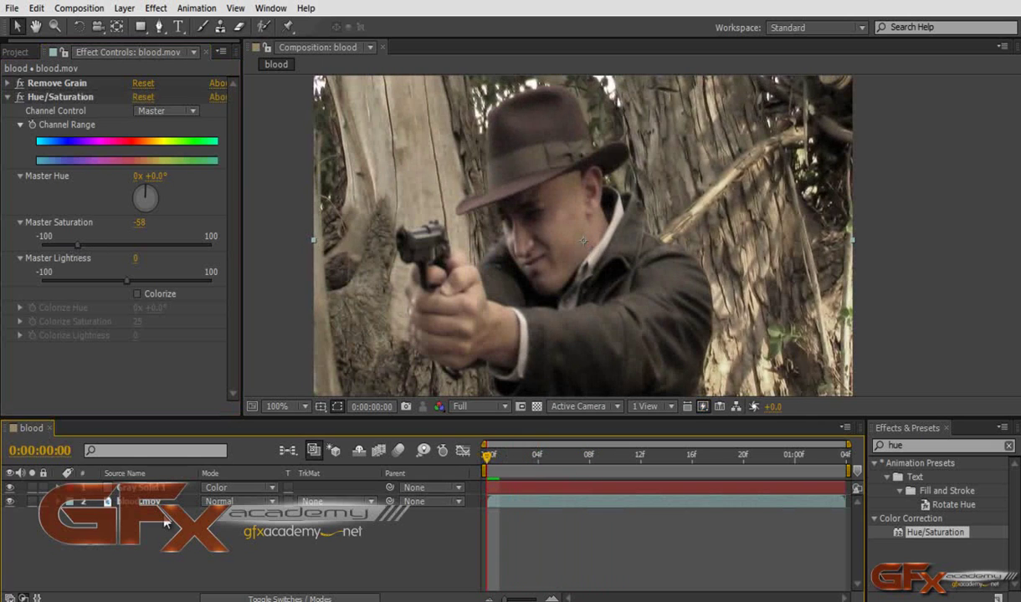
Raise the gray solid's base Opacity, trying 20% before settling on a higher value, and preview the composition
{"action": "left_click", "coordinate": [151, 488]}
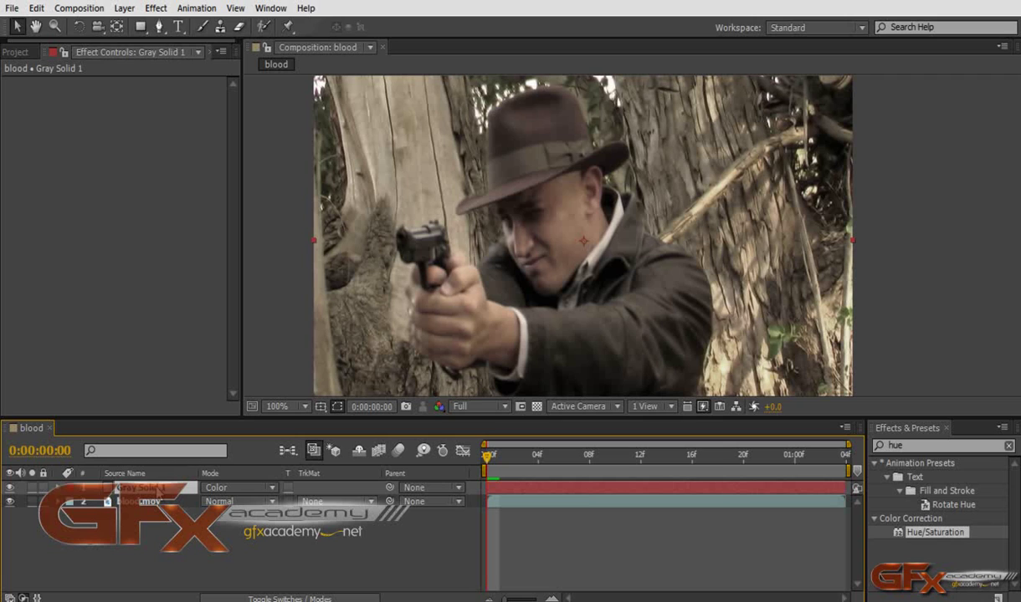
{"action": "key", "text": "t"}
{"action": "type", "text": "wiggle(50,30)"}
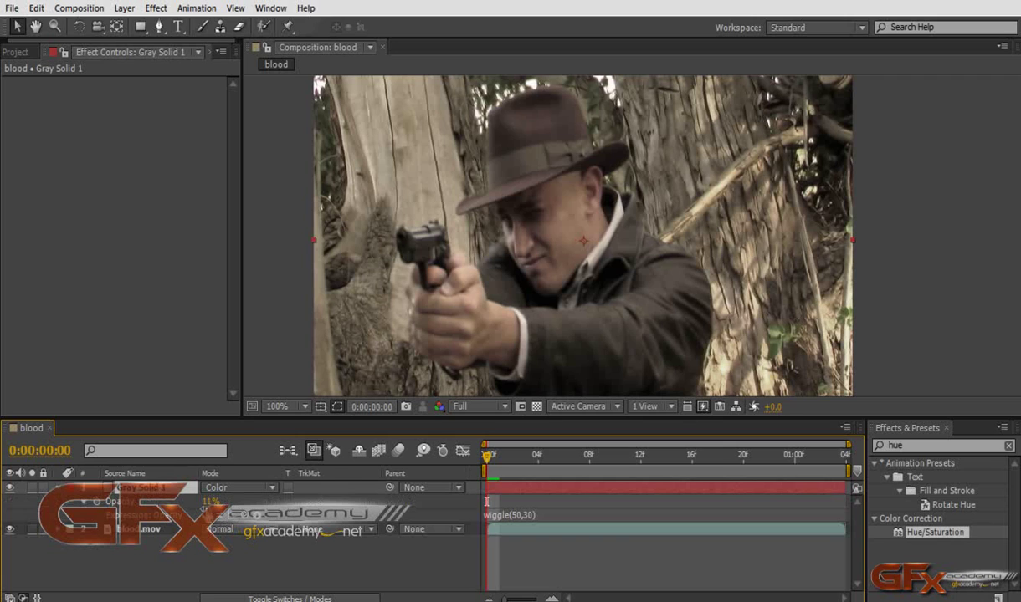
{"action": "left_click", "coordinate": [211, 501]}
{"action": "type", "text": "20"}
{"action": "key", "text": "Return"}
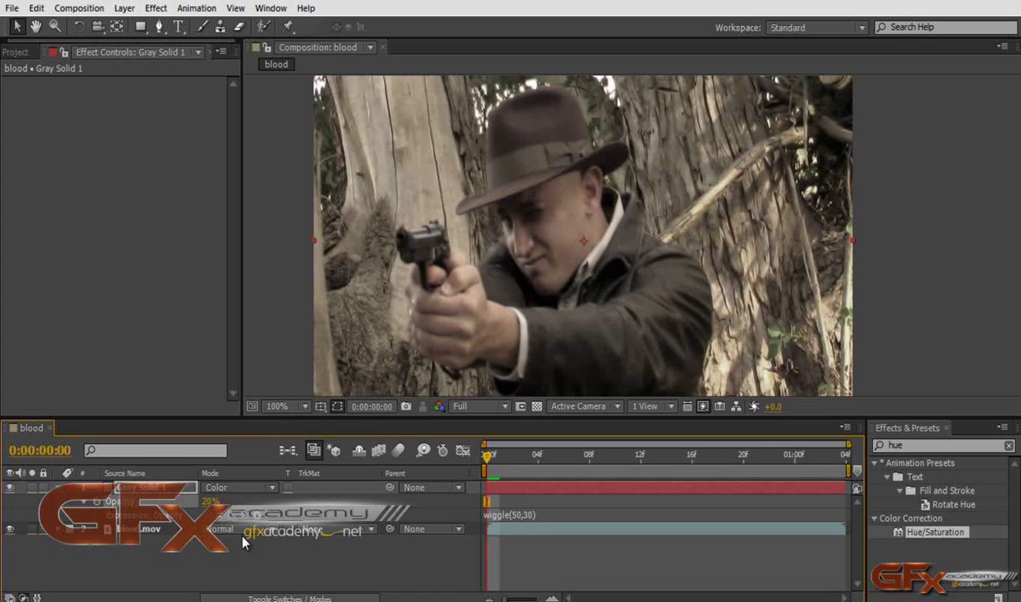
{"action": "left_click", "coordinate": [211, 501]}
{"action": "type", "text": "2"}
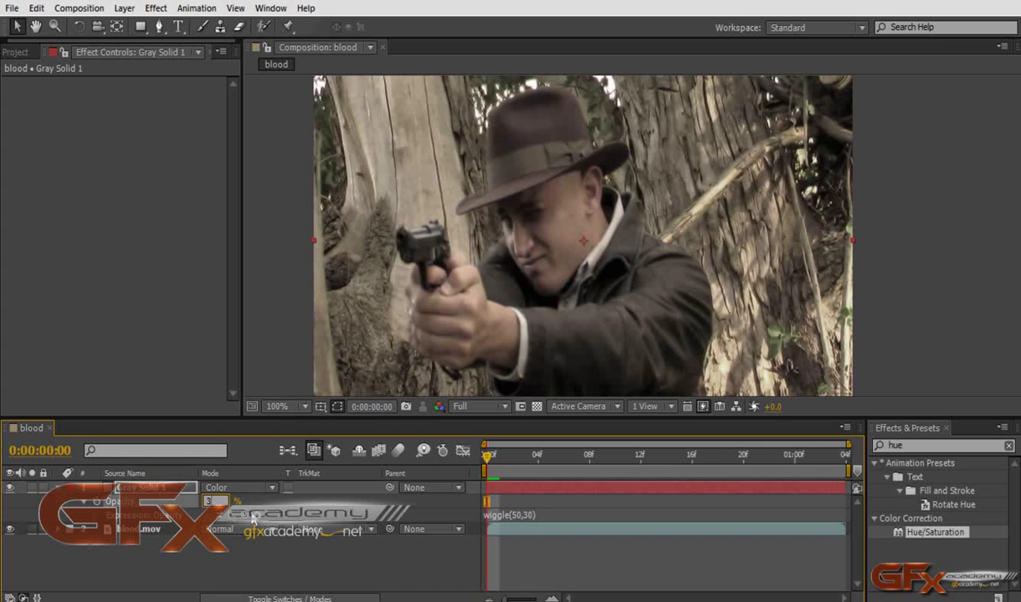
{"action": "type", "text": "6"}
{"action": "key", "text": "Return"}
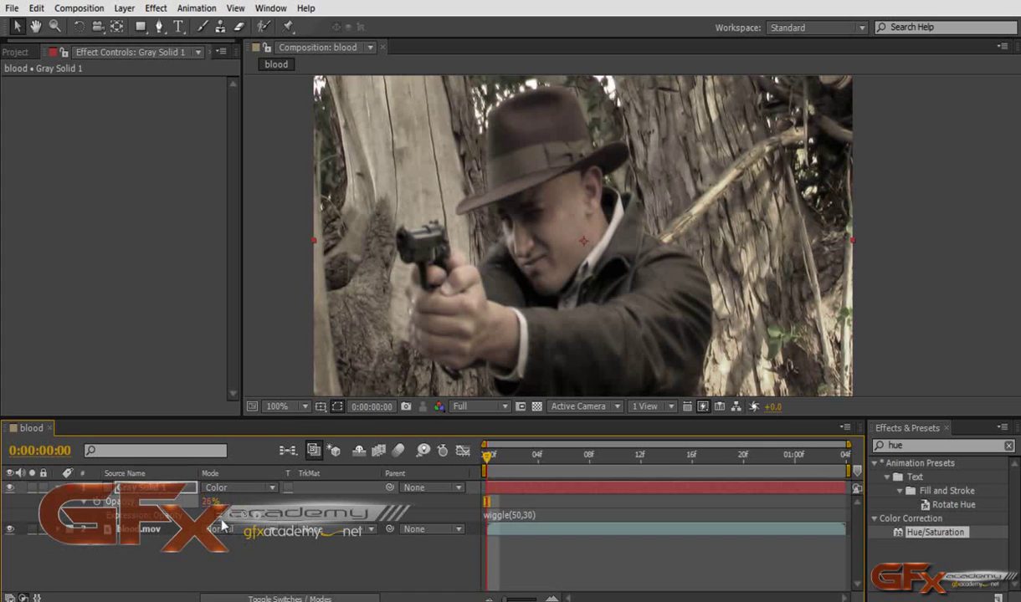
{"action": "left_click_drag", "start_coordinate": [488, 456], "coordinate": [400, 476]}
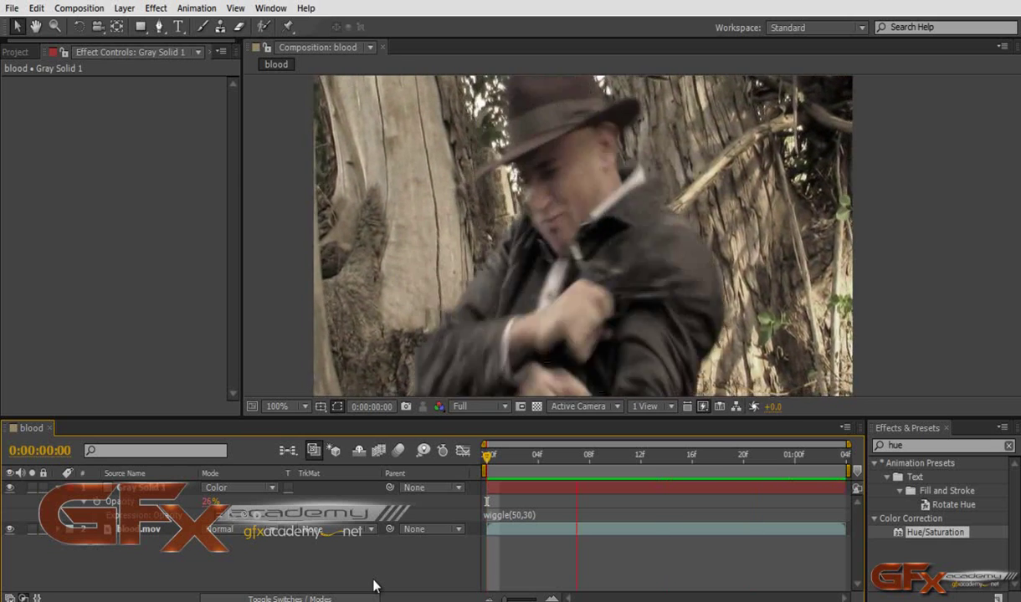
Collapse the gray solid's properties and the Hue/Saturation settings of the blood.mov layer
{"action": "left_click", "coordinate": [57, 488]}
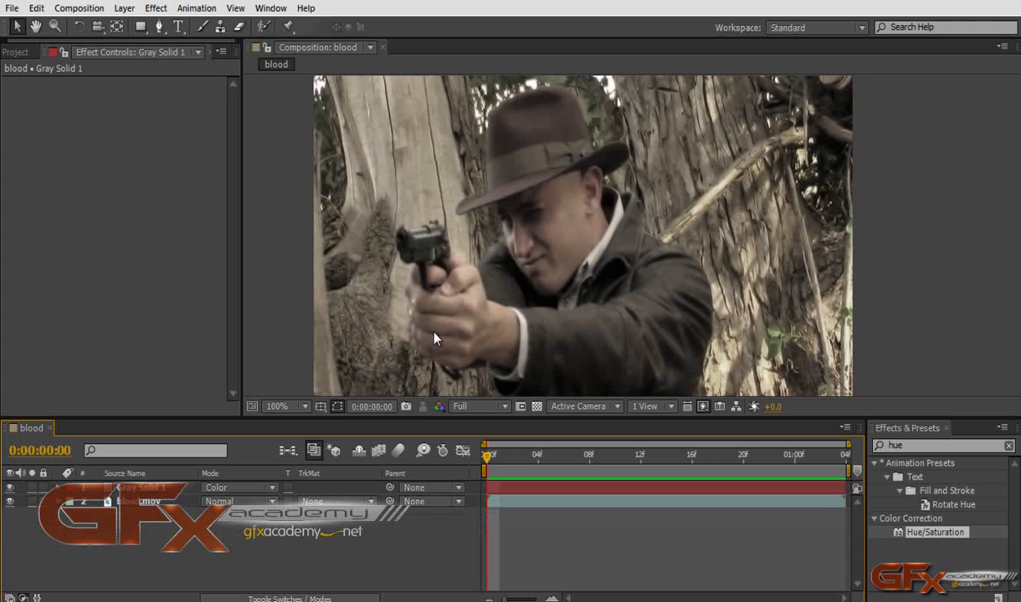
{"action": "left_click", "coordinate": [155, 500]}
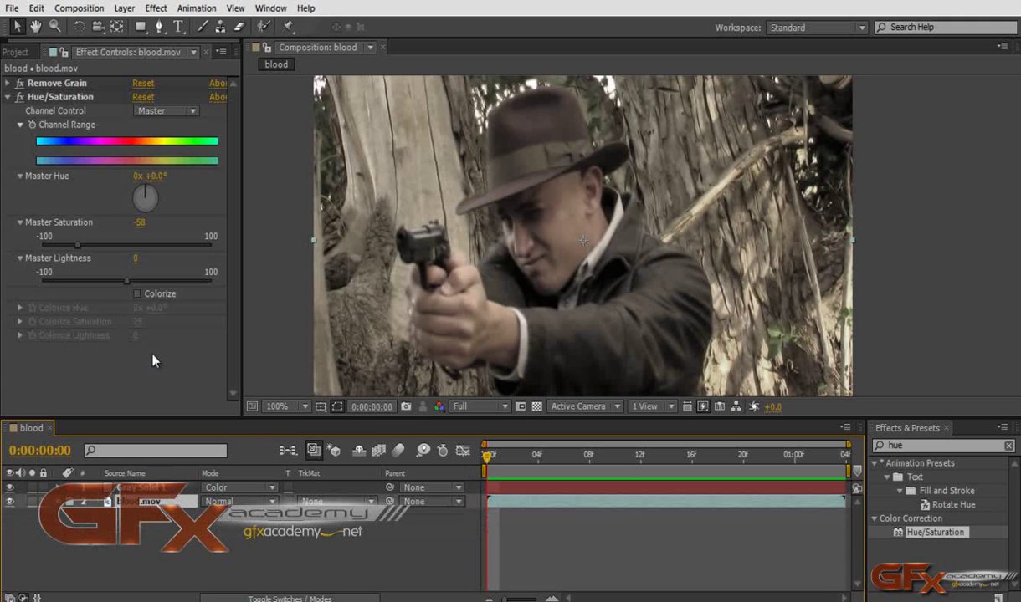
{"action": "left_click", "coordinate": [8, 97]}
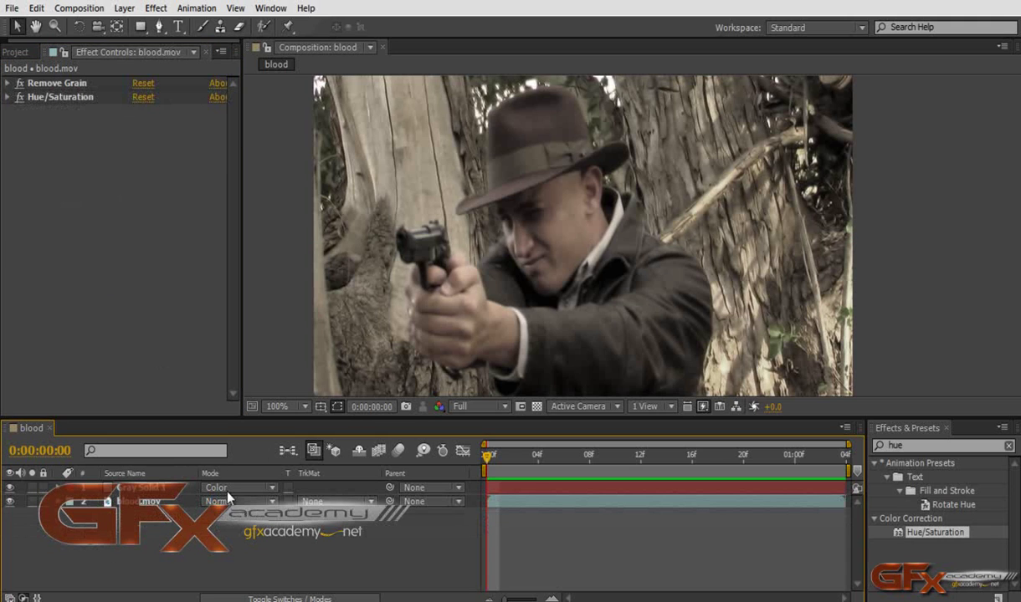
Add an adjustment layer above the gray solid and apply the Curves effect to it
{"action": "left_click", "coordinate": [123, 7]}
{"action": "mouse_move", "coordinate": [331, 28]}
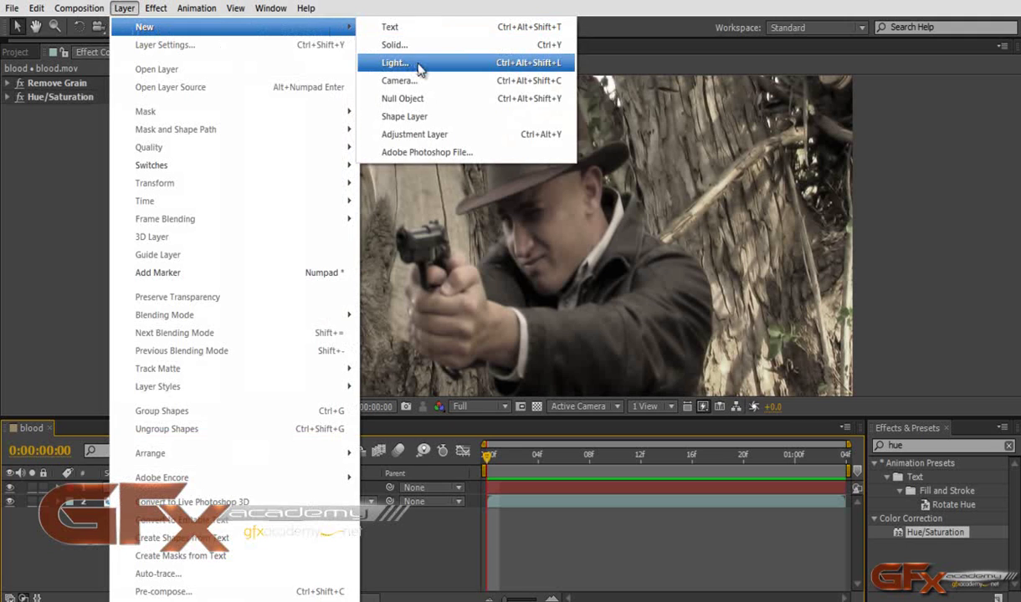
{"action": "left_click", "coordinate": [428, 134]}
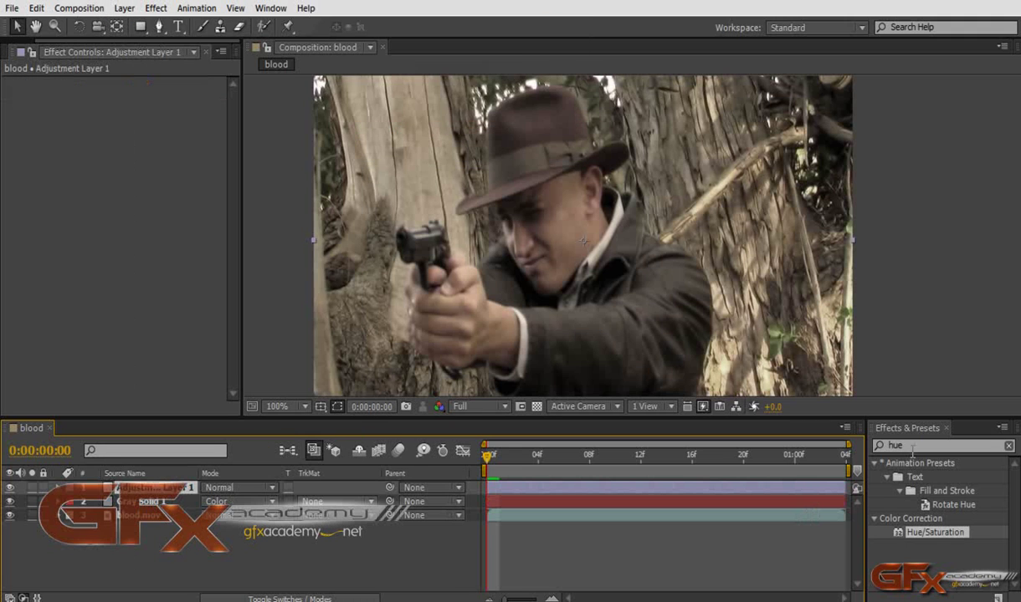
{"action": "left_click", "coordinate": [912, 447]}
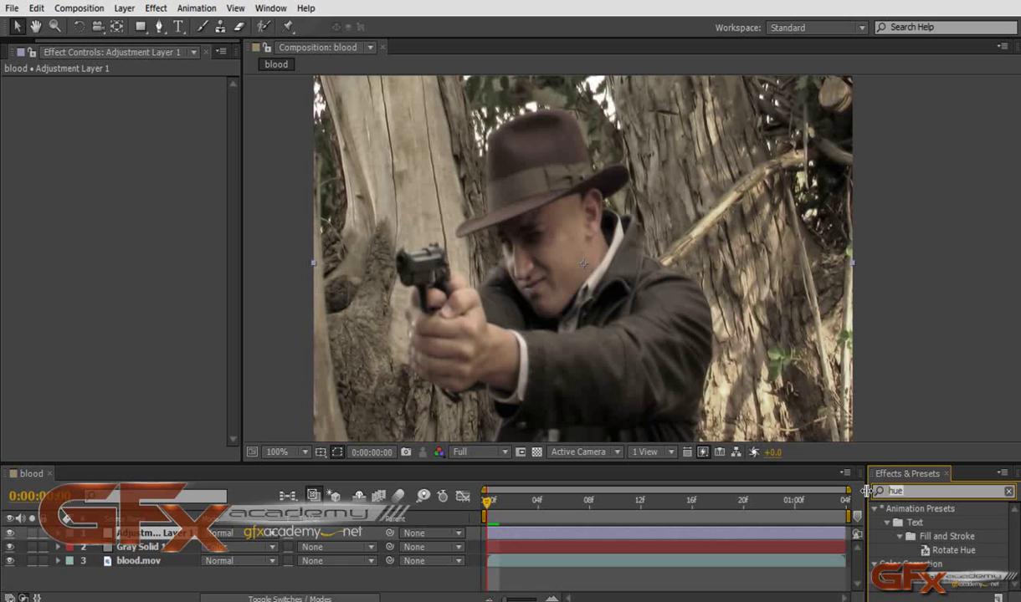
{"action": "type", "text": "curv"}
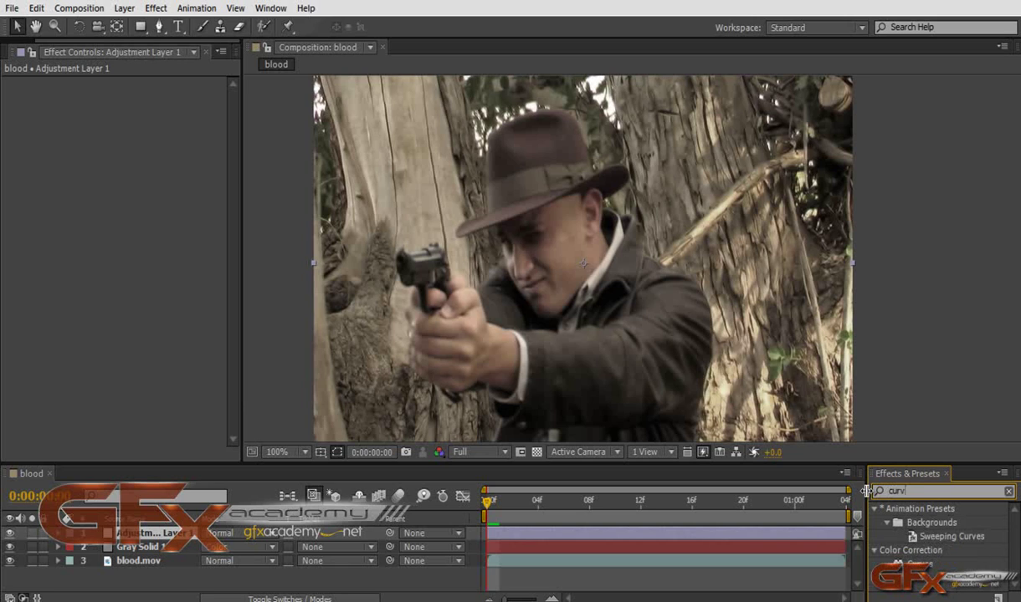
{"action": "left_click_drag", "start_coordinate": [919, 565], "coordinate": [151, 360]}
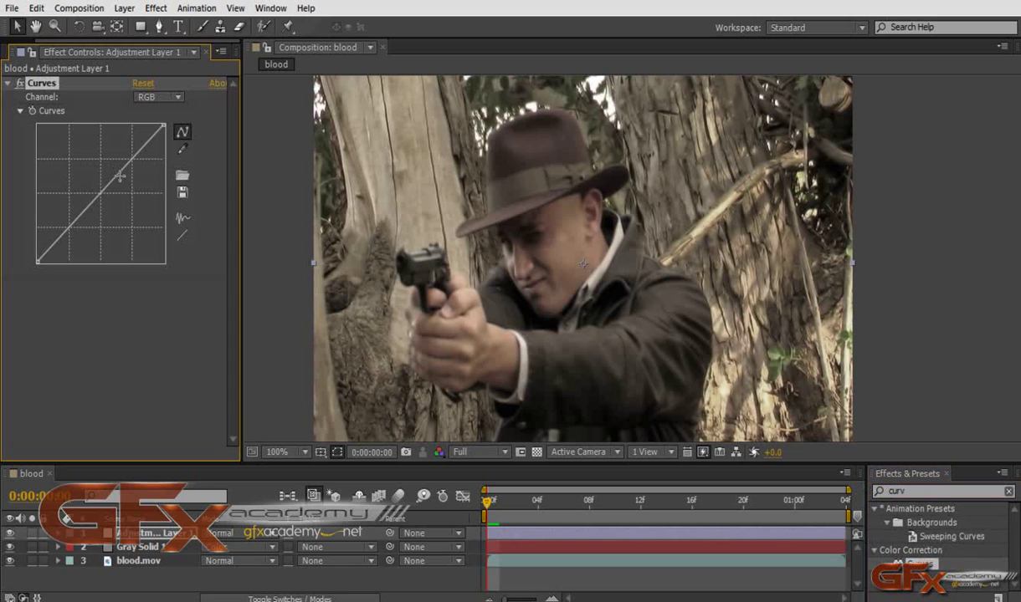
Raise the midtones of the Red channel slightly in the adjustment layer's Curves
{"action": "left_click", "coordinate": [147, 96]}
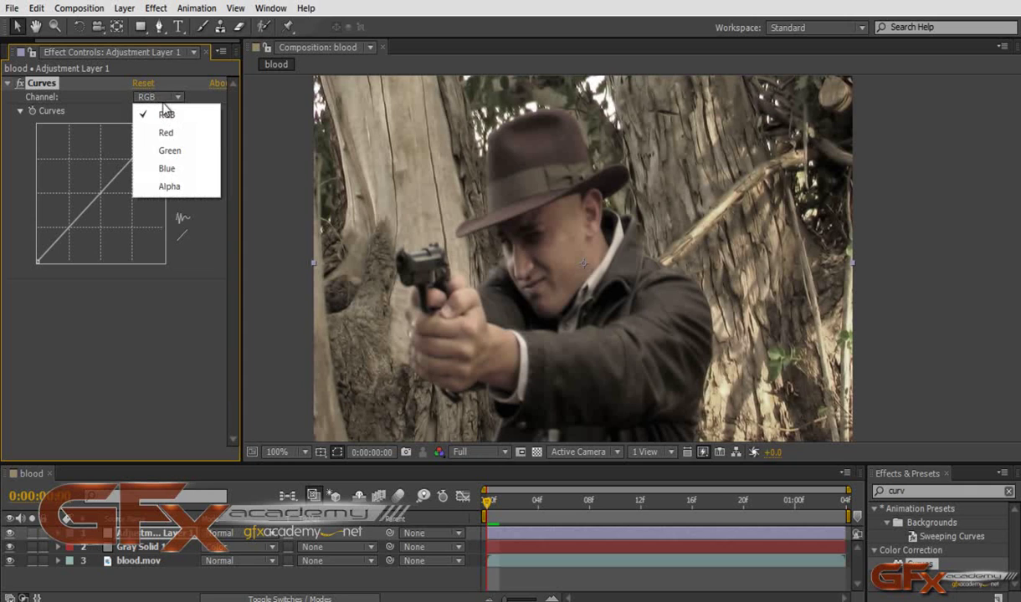
{"action": "left_click", "coordinate": [152, 130]}
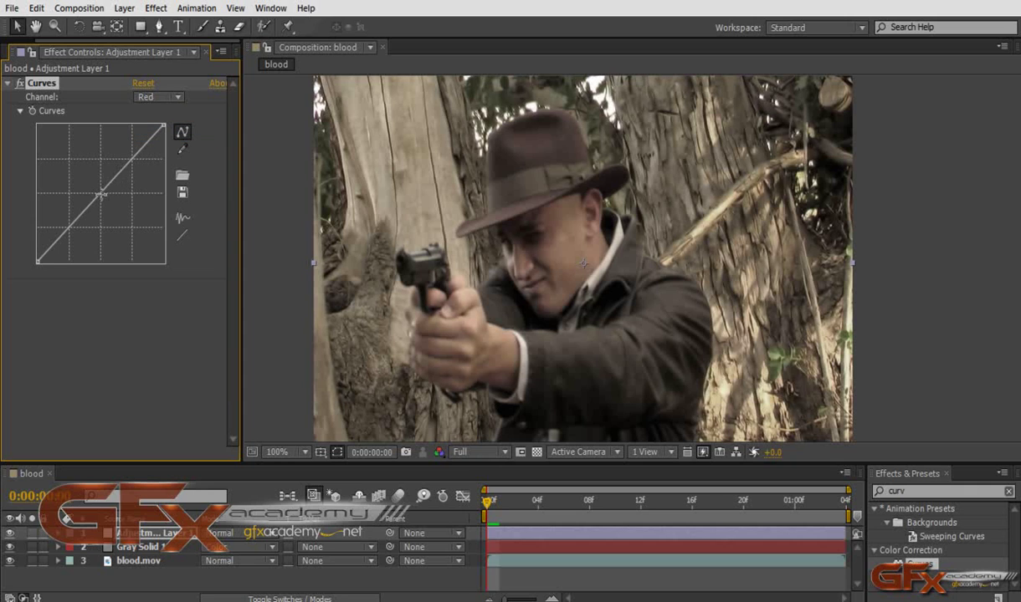
{"action": "left_click_drag", "start_coordinate": [101, 195], "coordinate": [97, 192]}
Shape the Green channel curve into a gentle S by lifting the highlights and lowering the shadows
{"action": "left_click", "coordinate": [157, 97]}
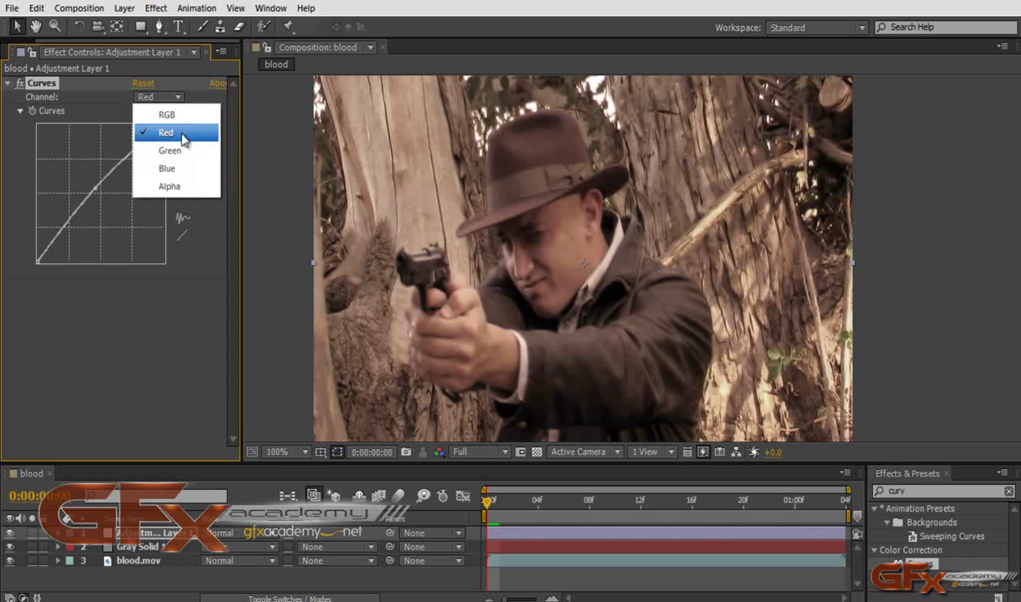
{"action": "left_click", "coordinate": [147, 143]}
{"action": "left_click_drag", "start_coordinate": [127, 167], "coordinate": [123, 163]}
{"action": "left_click_drag", "start_coordinate": [67, 227], "coordinate": [70, 235]}
Lower the midtones of the Blue channel slightly in the adjustment layer's Curves
{"action": "left_click", "coordinate": [158, 98]}
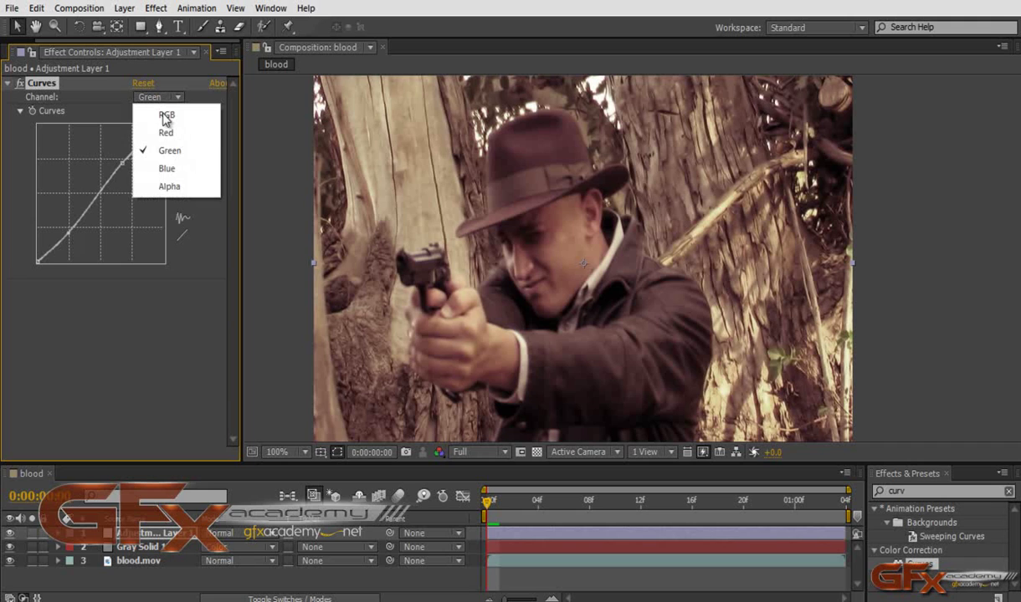
{"action": "left_click", "coordinate": [172, 167]}
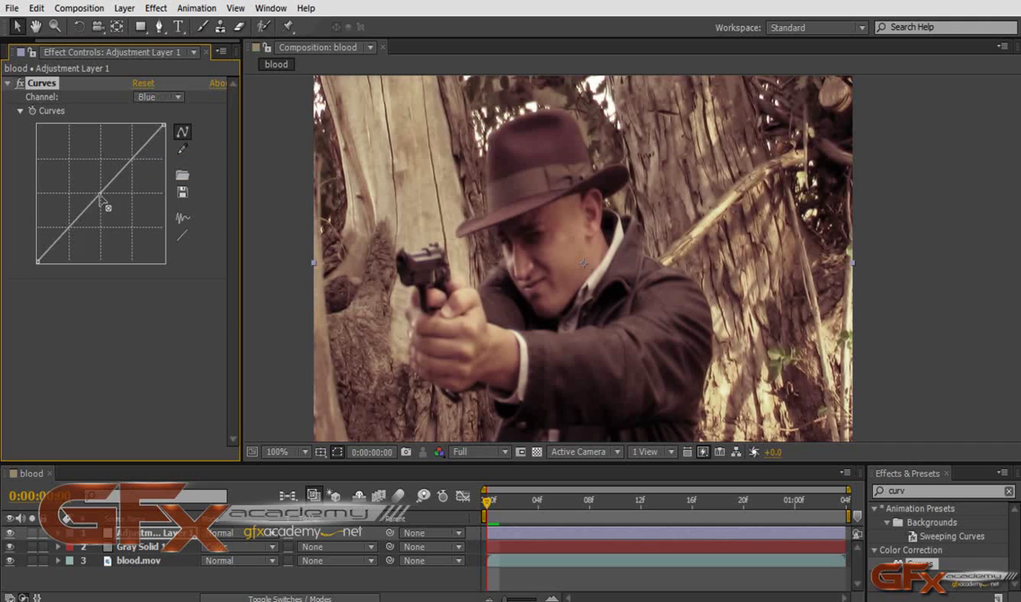
{"action": "mouse_move", "coordinate": [100, 199]}
{"action": "left_mouse_down"}
{"action": "mouse_move", "coordinate": [90, 189]}
{"action": "mouse_move", "coordinate": [101, 198]}
{"action": "left_mouse_up"}
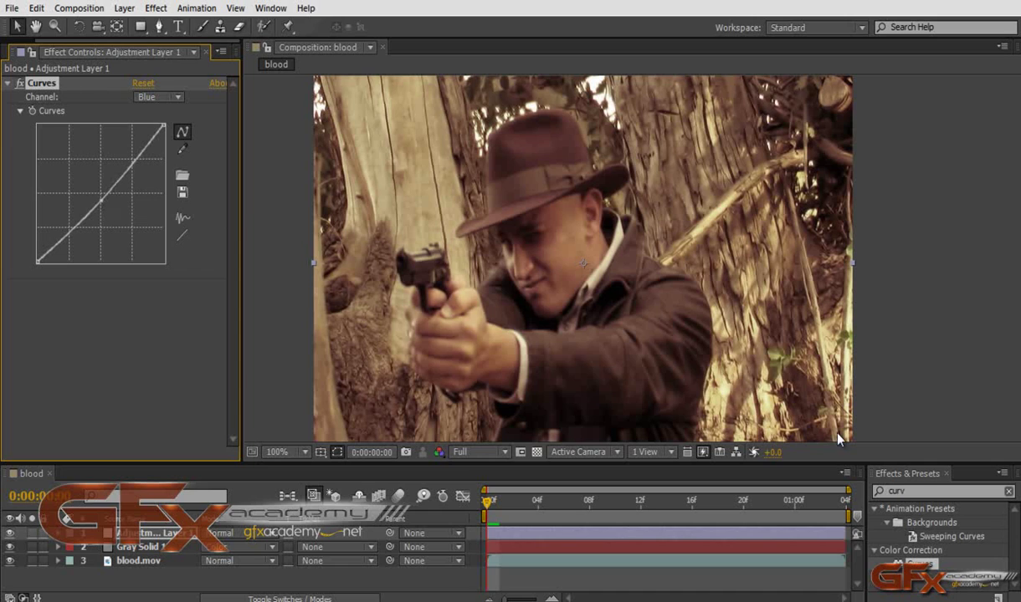
Find the Levels effect and apply it to the adjustment layer
{"action": "left_click", "coordinate": [880, 468]}
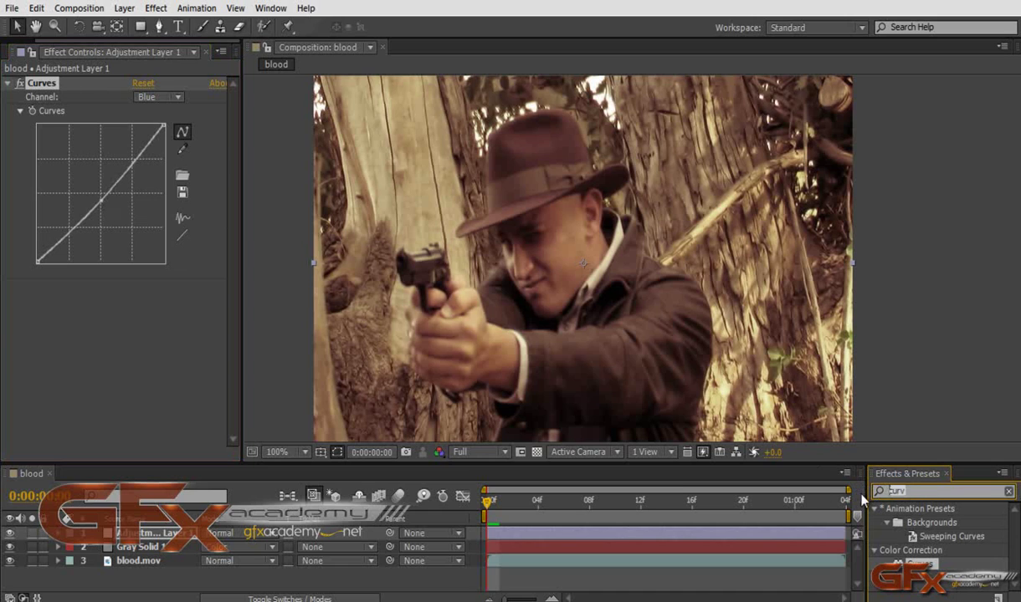
{"action": "left_click", "coordinate": [899, 491]}
{"action": "type", "text": "level"}
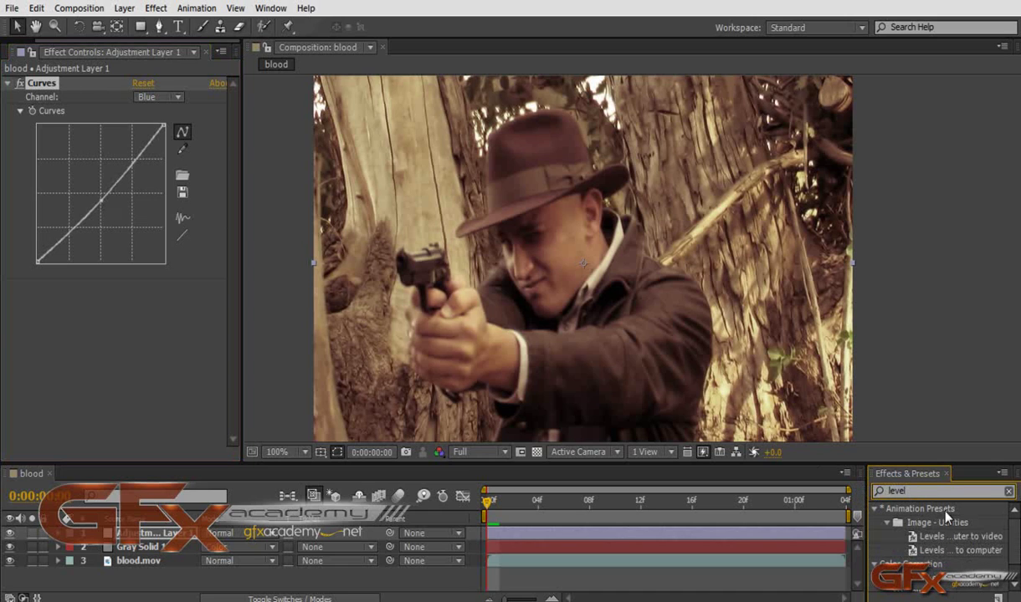
{"action": "scroll", "coordinate": [954, 527], "scroll_direction": "down", "scroll_amount": 1}
{"action": "left_click_drag", "start_coordinate": [929, 571], "coordinate": [693, 540]}
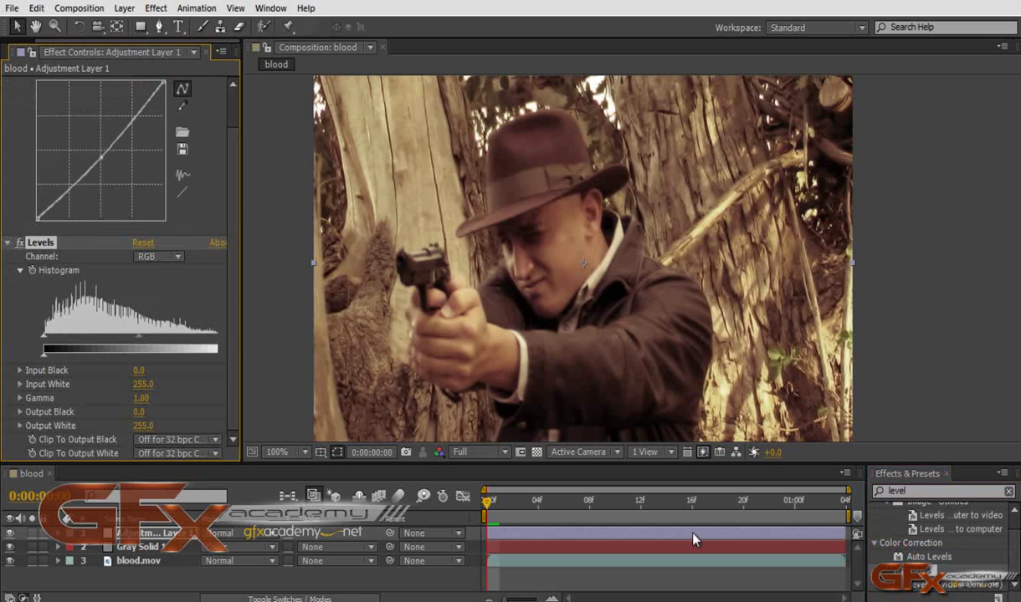
Set the Levels Input Black to 10 and Gamma to 1.04, then collapse the Levels and Curves settings
{"action": "left_click_drag", "start_coordinate": [242, 378], "coordinate": [327, 378]}
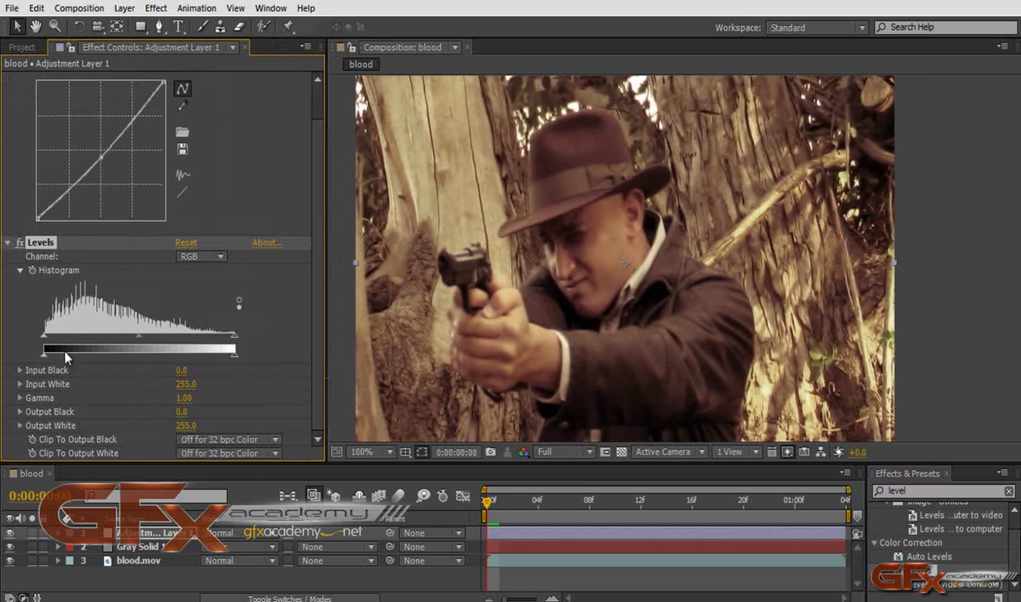
{"action": "left_click_drag", "start_coordinate": [46, 343], "coordinate": [140, 340]}
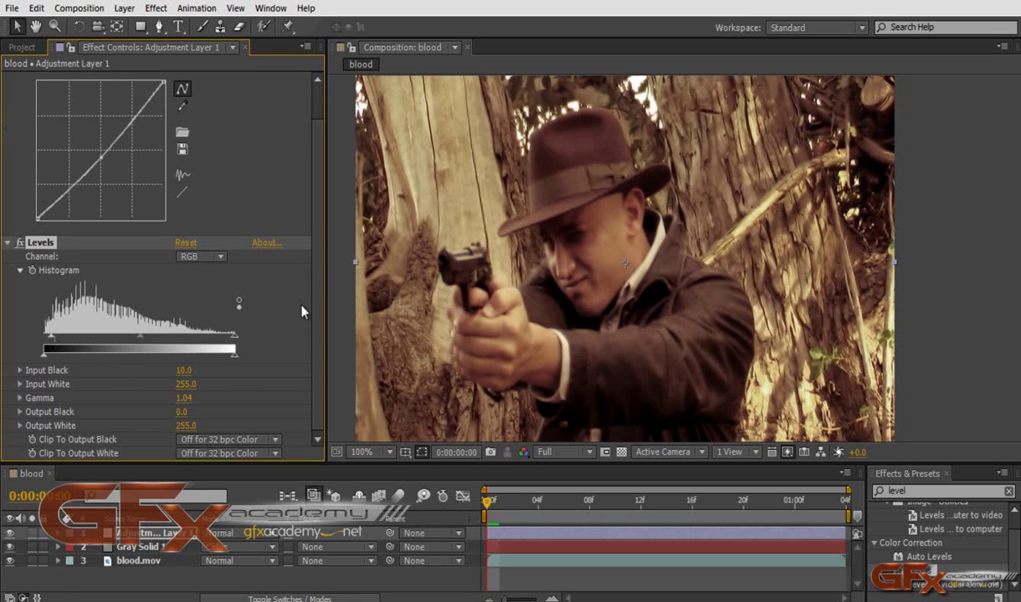
{"action": "left_click", "coordinate": [9, 243]}
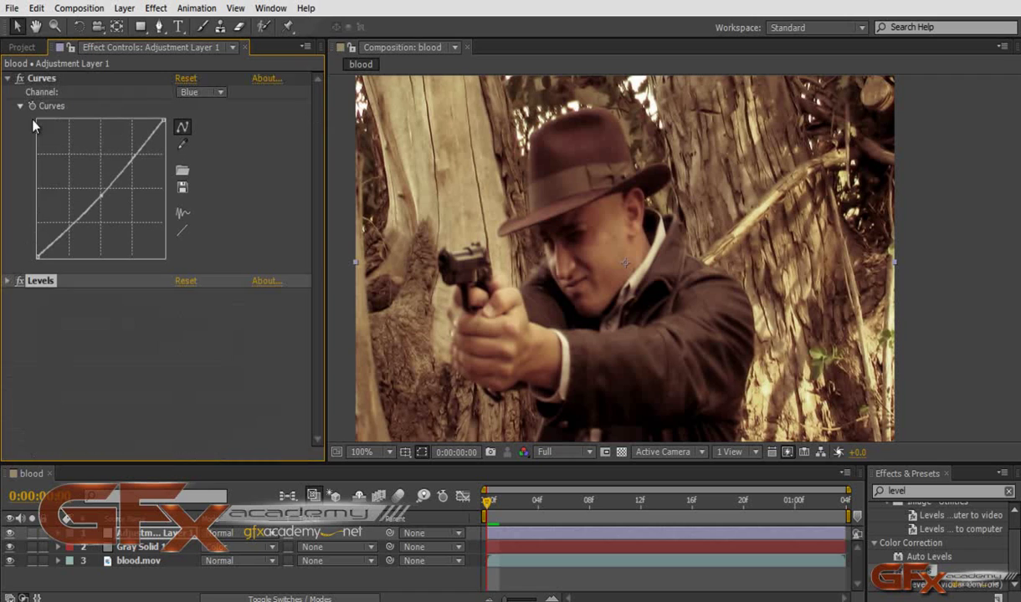
{"action": "left_click", "coordinate": [8, 78]}
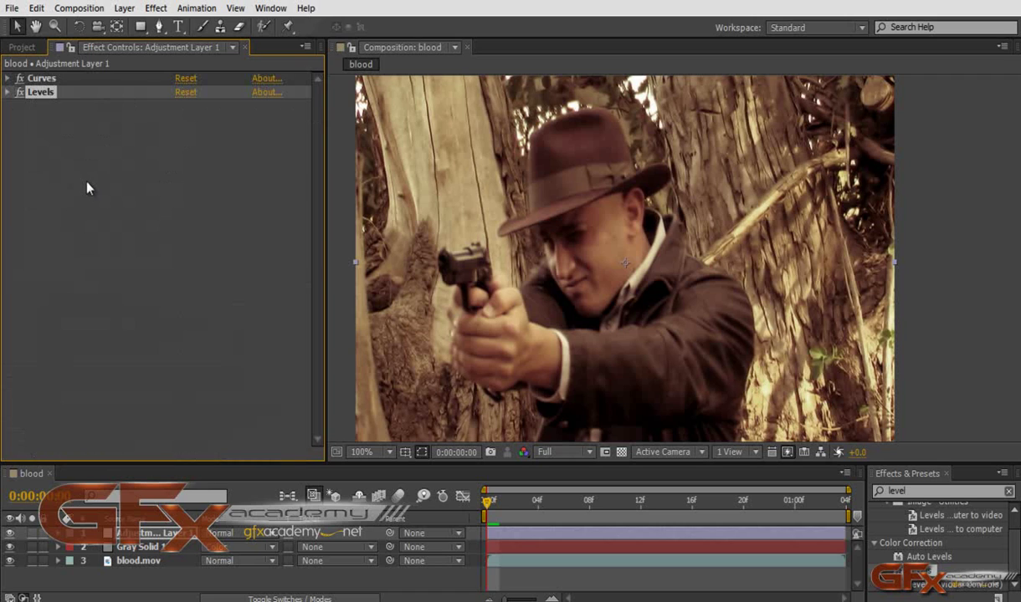
Turn on Colorize in the blood.mov layer's Hue/Saturation, set Colorize Hue to 31°, and collapse the effect
{"action": "left_click", "coordinate": [141, 561]}
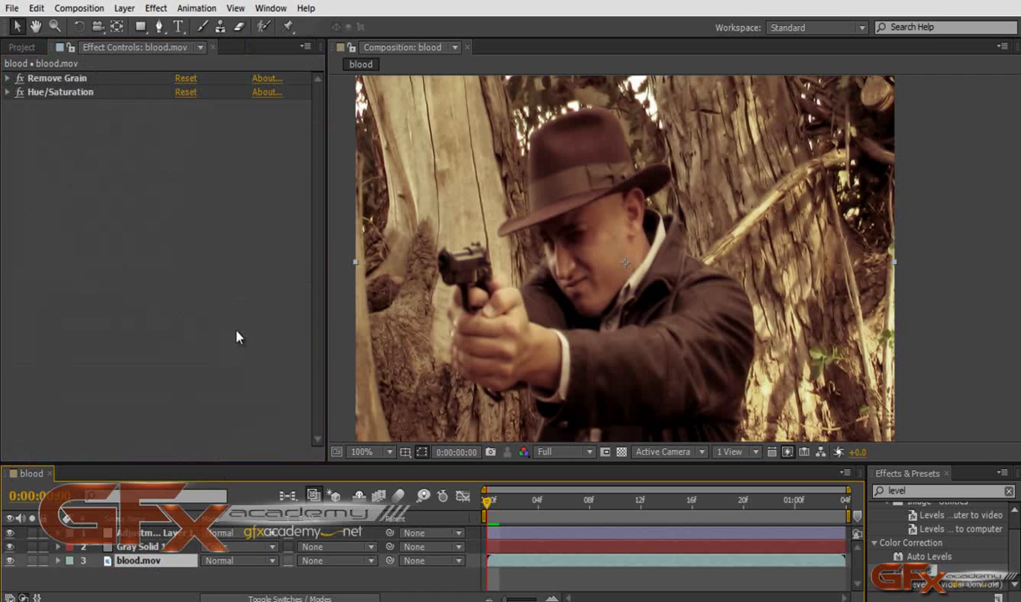
{"action": "left_click", "coordinate": [7, 92]}
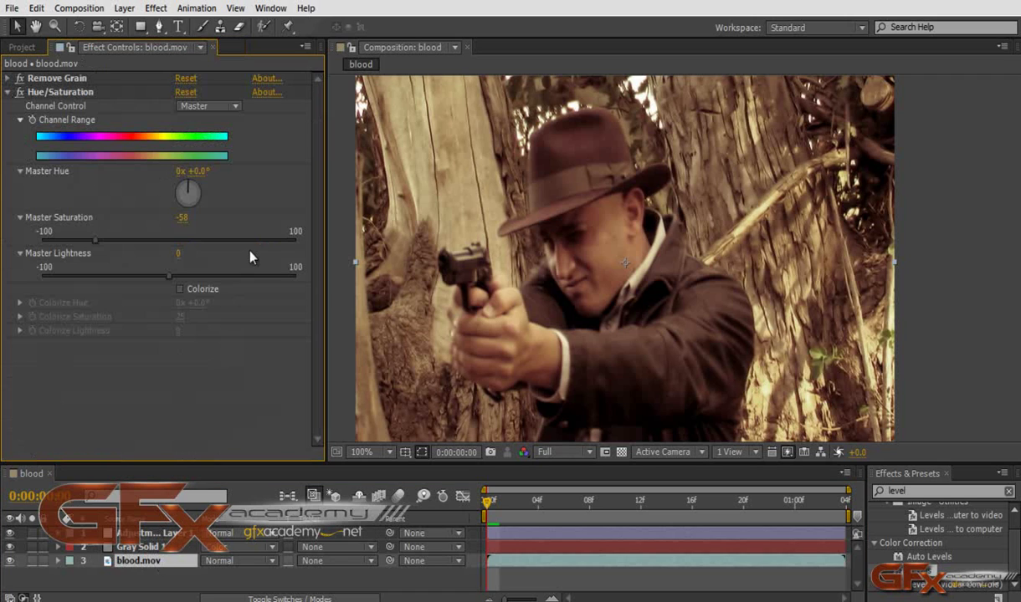
{"action": "left_click", "coordinate": [180, 290]}
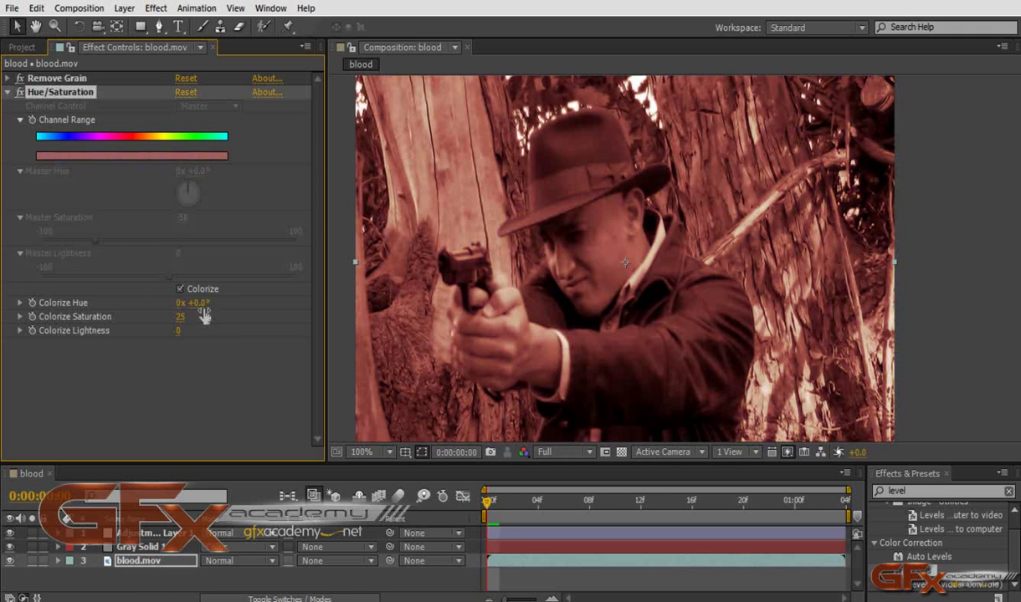
{"action": "left_click_drag", "start_coordinate": [194, 303], "coordinate": [222, 308]}
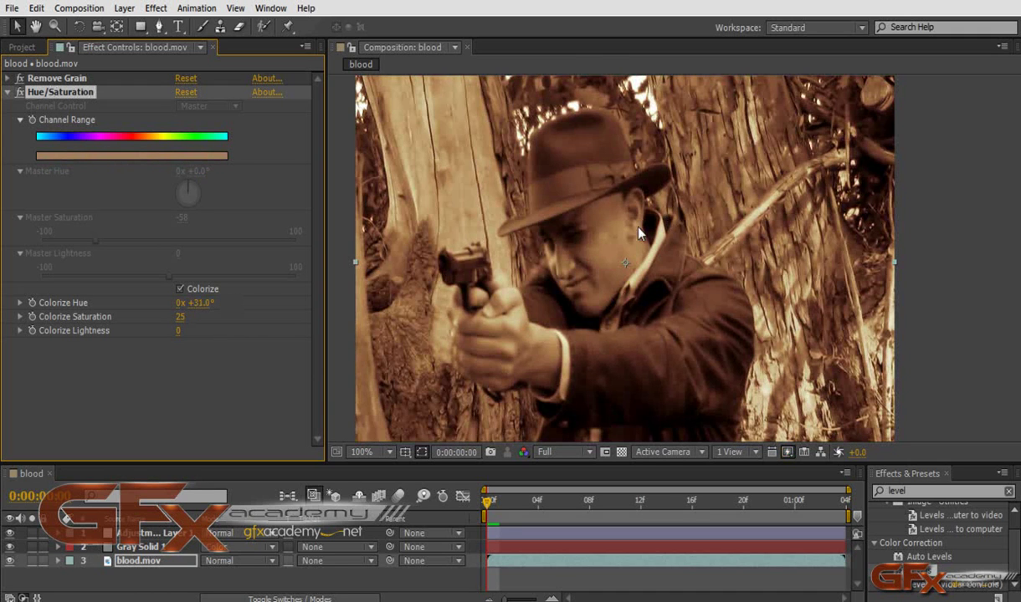
{"action": "left_click", "coordinate": [8, 92]}
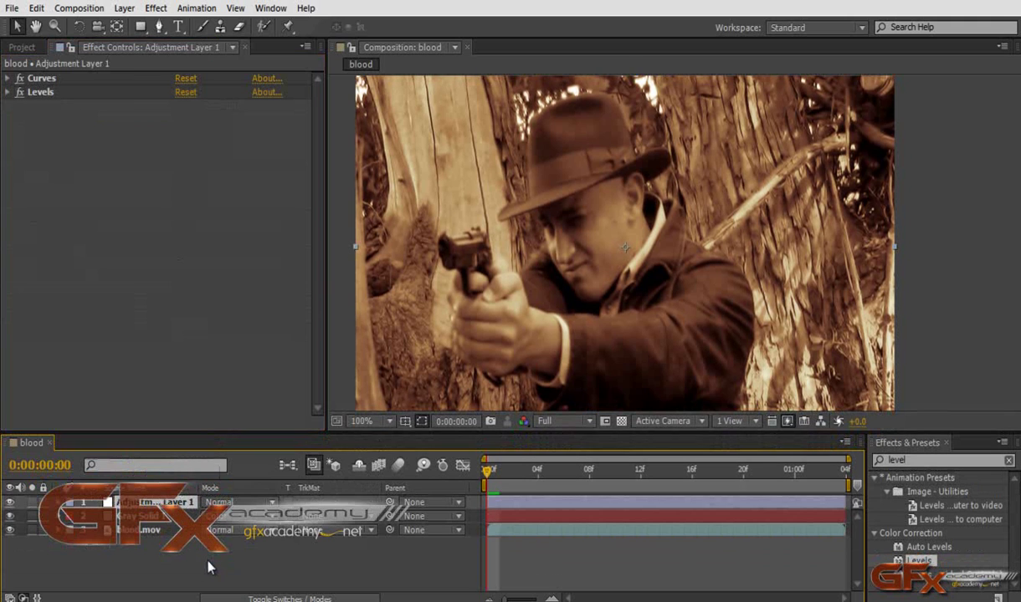
Find the Add Grain effect and apply it to the adjustment layer
{"action": "left_click", "coordinate": [176, 502]}
{"action": "double_click", "coordinate": [900, 459]}
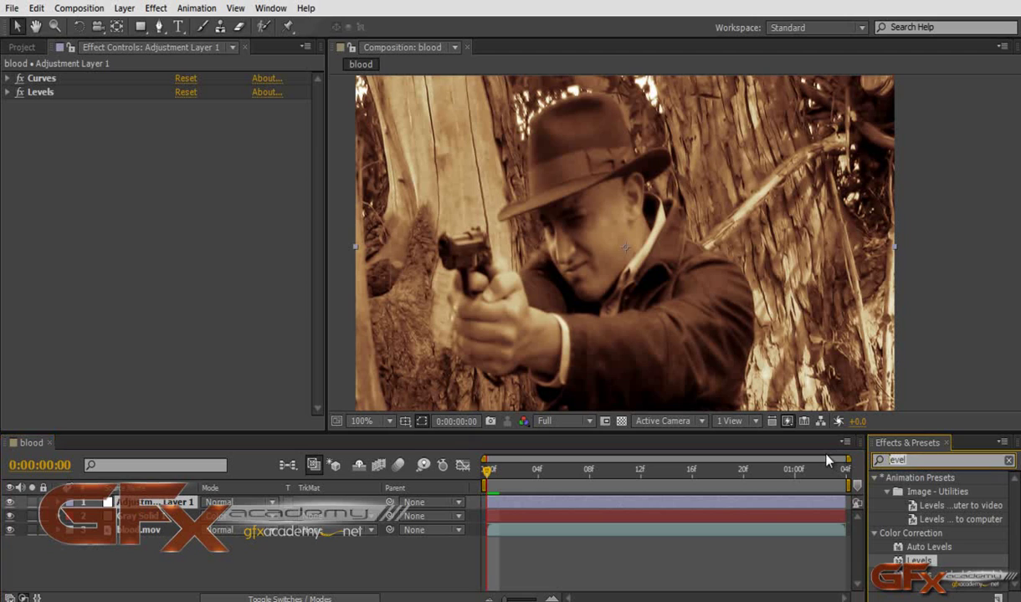
{"action": "type", "text": "grai"}
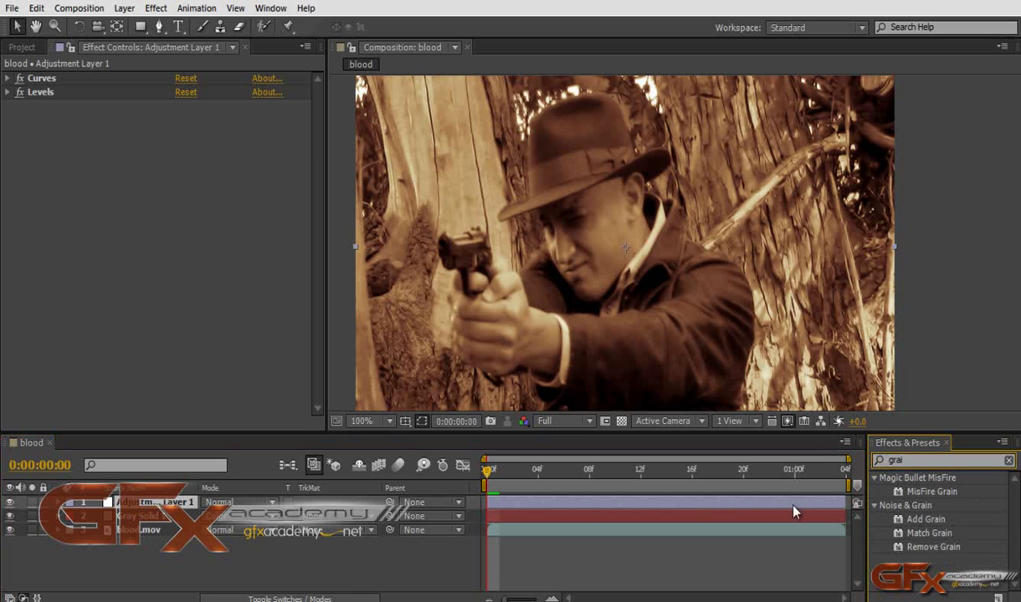
{"action": "left_click", "coordinate": [916, 520]}
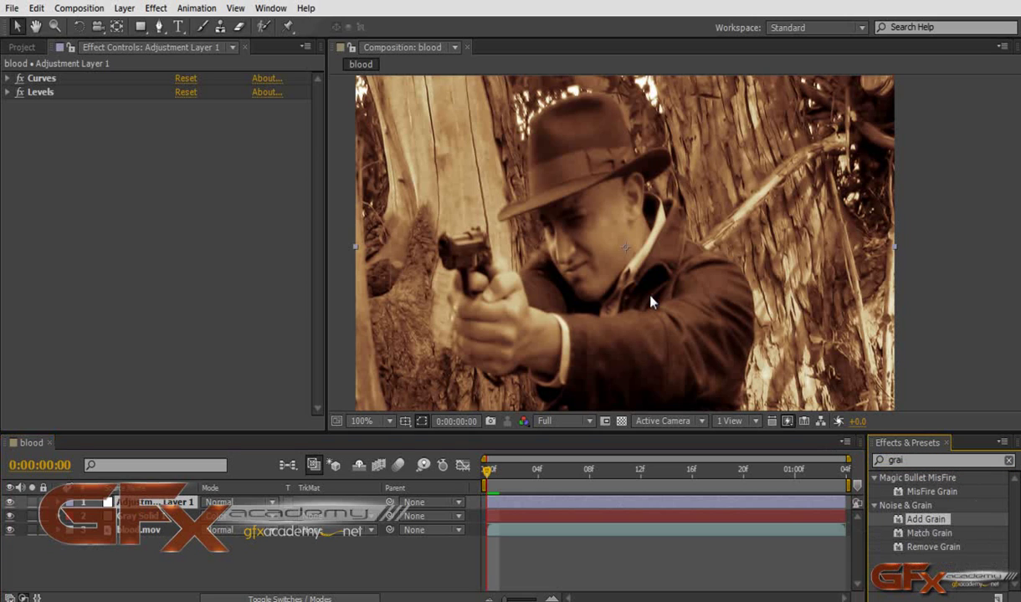
{"action": "left_click", "coordinate": [147, 530]}
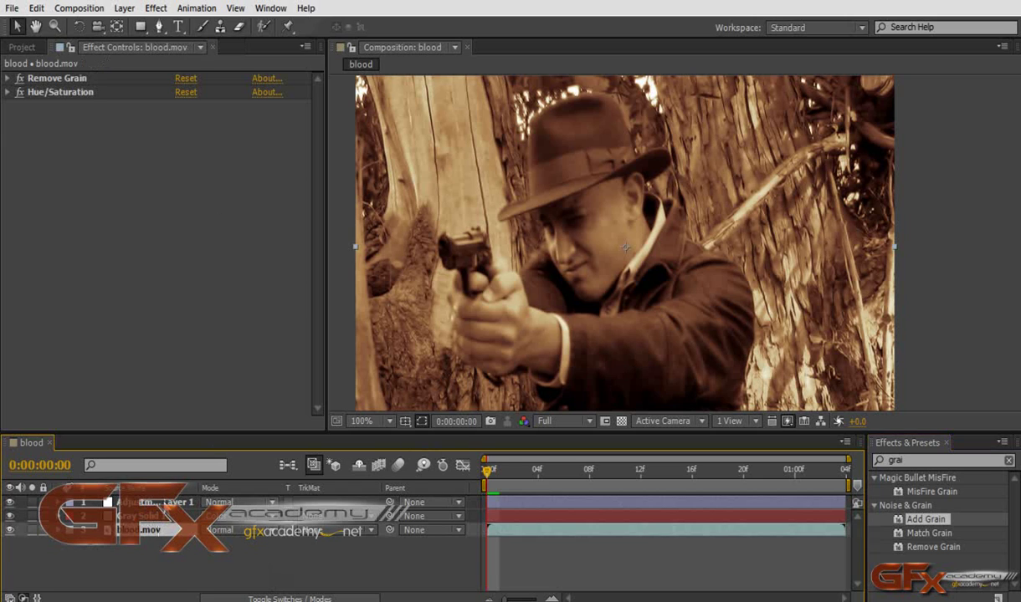
{"action": "left_click", "coordinate": [159, 502]}
{"action": "left_click_drag", "start_coordinate": [925, 519], "coordinate": [139, 502]}
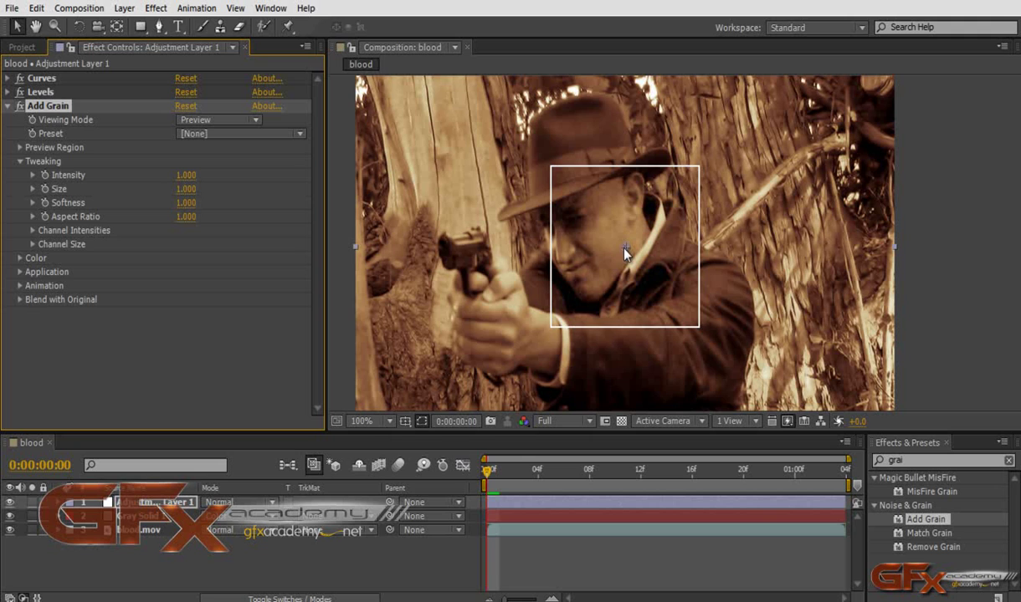
Adjust the Add Grain Intensity, trying 0.5 before settling on 0.8
{"action": "key", "text": "period"}
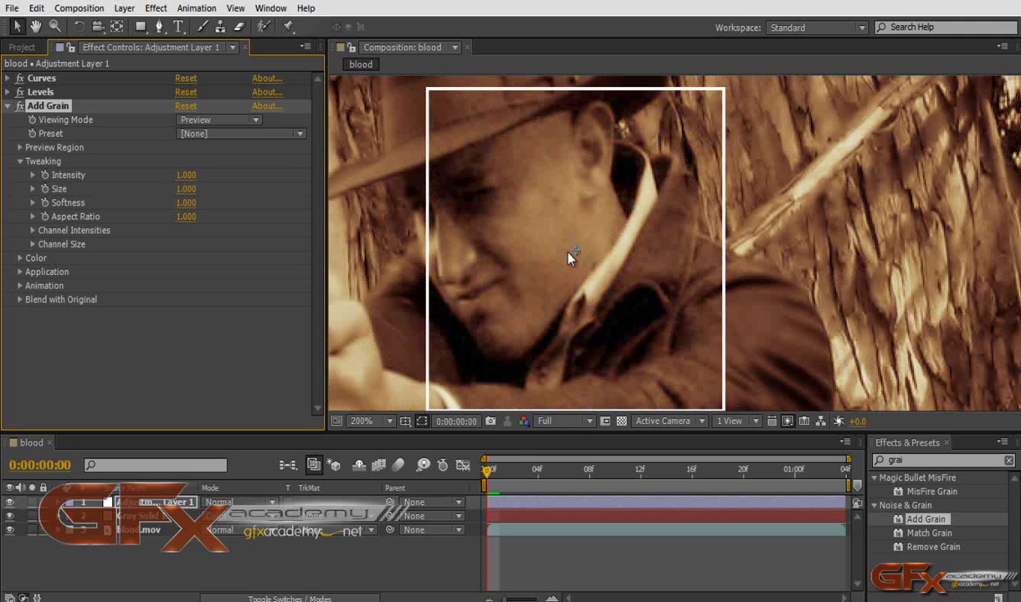
{"action": "left_click", "coordinate": [186, 175]}
{"action": "type", "text": ".5"}
{"action": "key", "text": "Return"}
{"action": "left_click", "coordinate": [183, 176]}
{"action": "key", "text": "Return"}
Switch the Add Grain Viewing Mode to Final Output and collapse the effect's settings
{"action": "left_click", "coordinate": [211, 124]}
{"action": "left_click", "coordinate": [222, 171]}
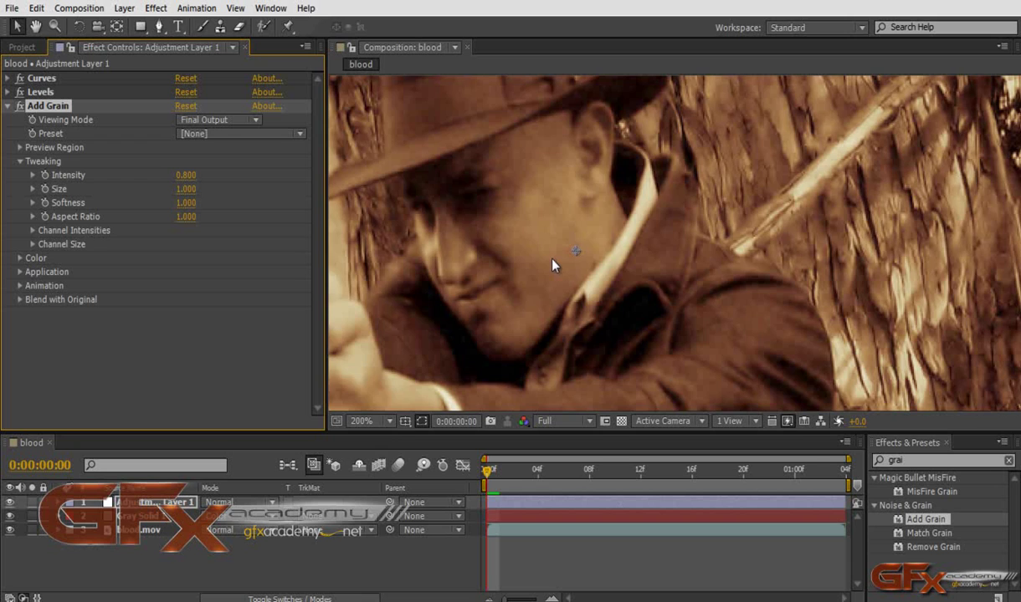
{"action": "key", "text": "slash"}
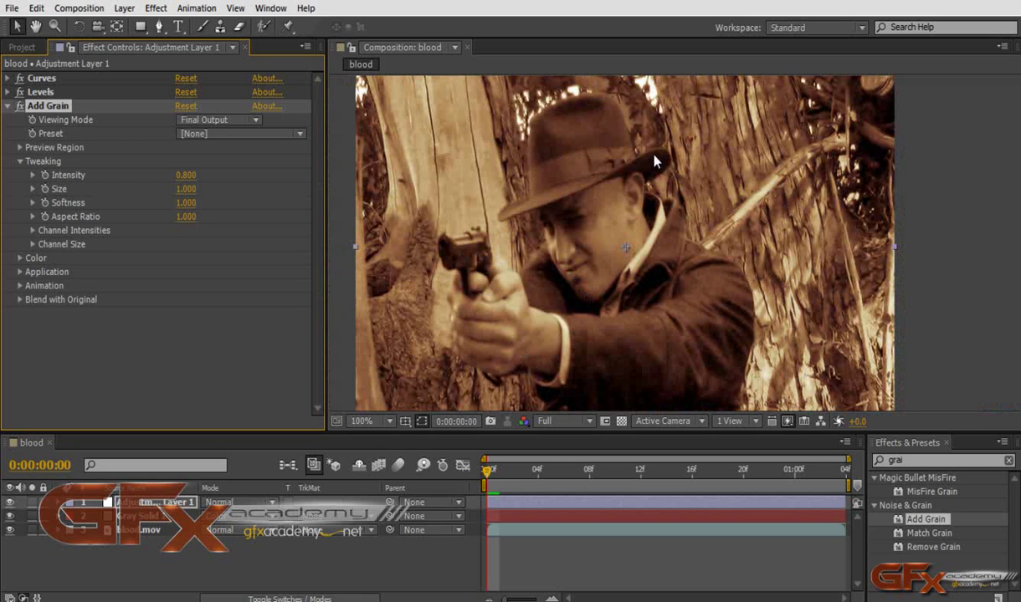
{"action": "left_click", "coordinate": [9, 106]}
Rename the adjustment layer as FileLokk
{"action": "left_click", "coordinate": [199, 509]}
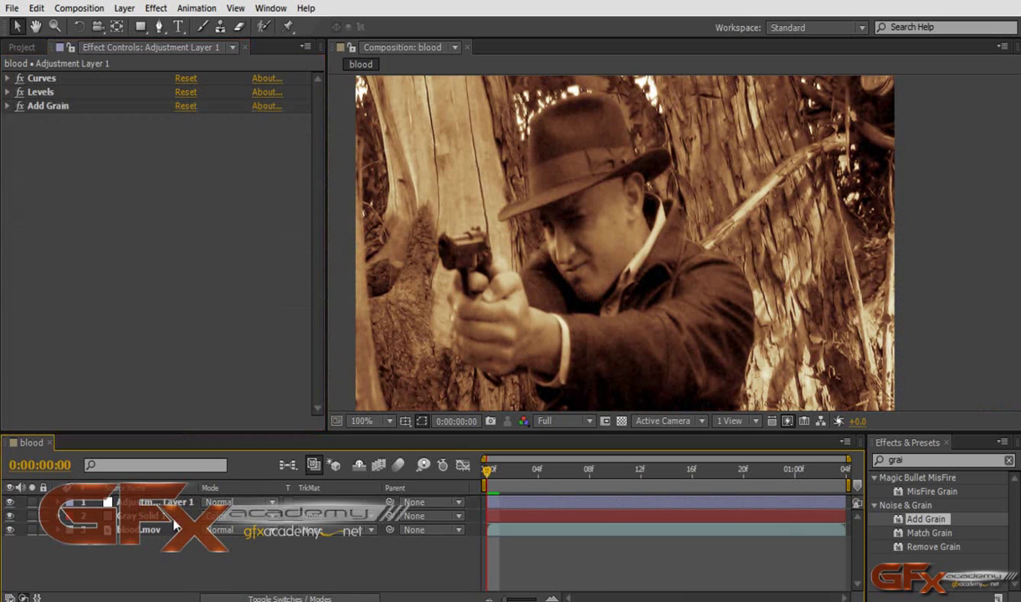
{"action": "left_click", "coordinate": [142, 488]}
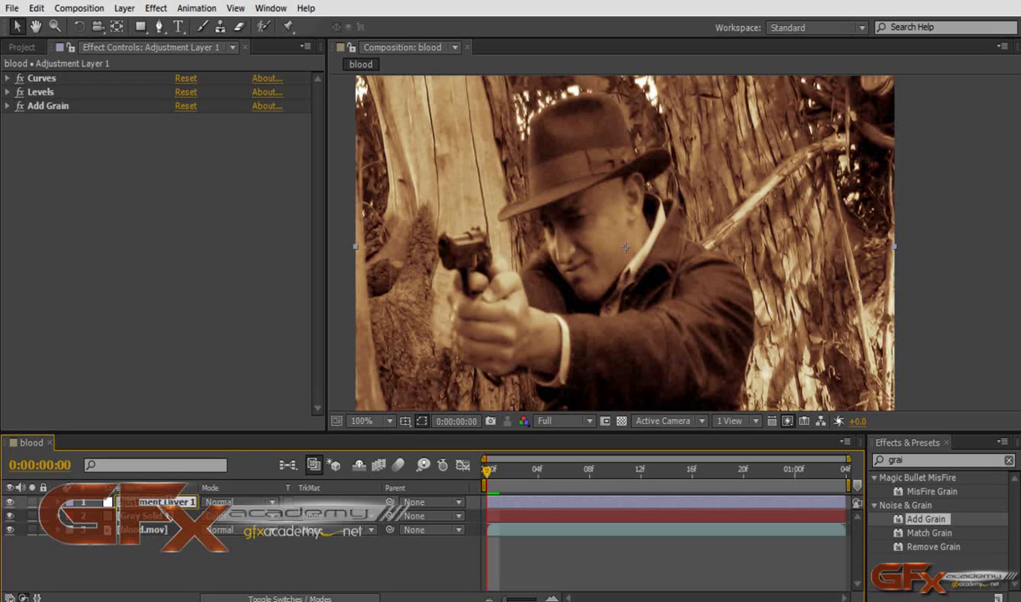
{"action": "key", "text": "BackSpace"}
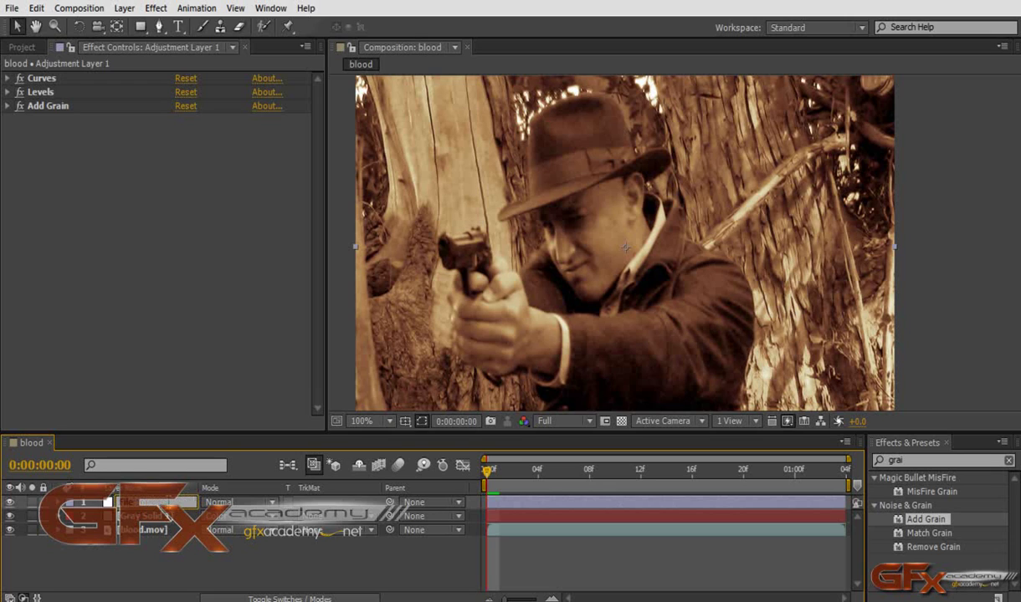
{"action": "key", "text": "Return"}
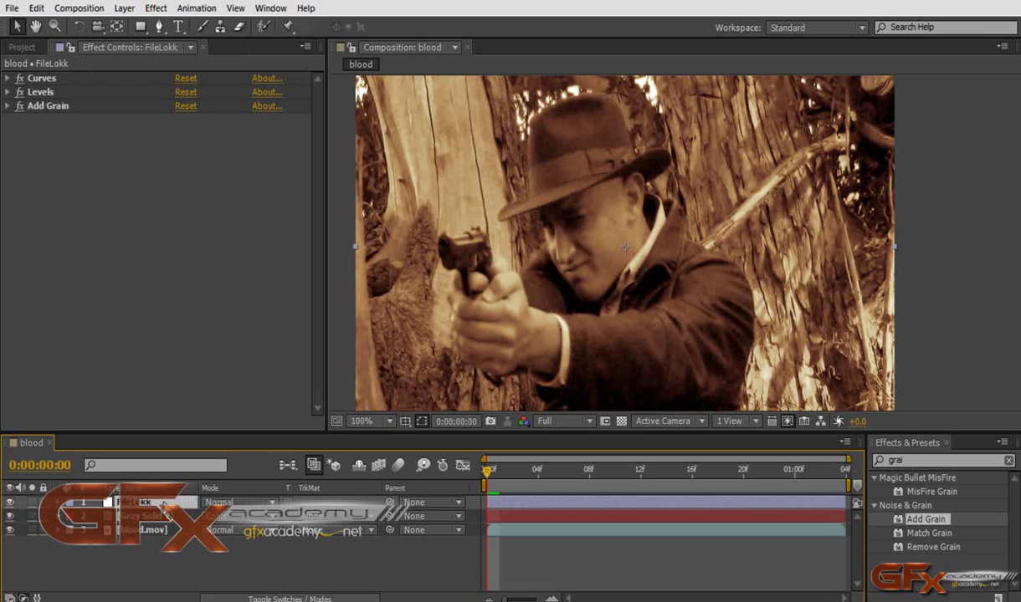
Correct the adjustment layer's name to FilmLook and add a second adjustment layer named FilmGlow
{"action": "key", "text": "Return"}
{"action": "left_click", "coordinate": [124, 8]}
{"action": "mouse_move", "coordinate": [144, 32]}
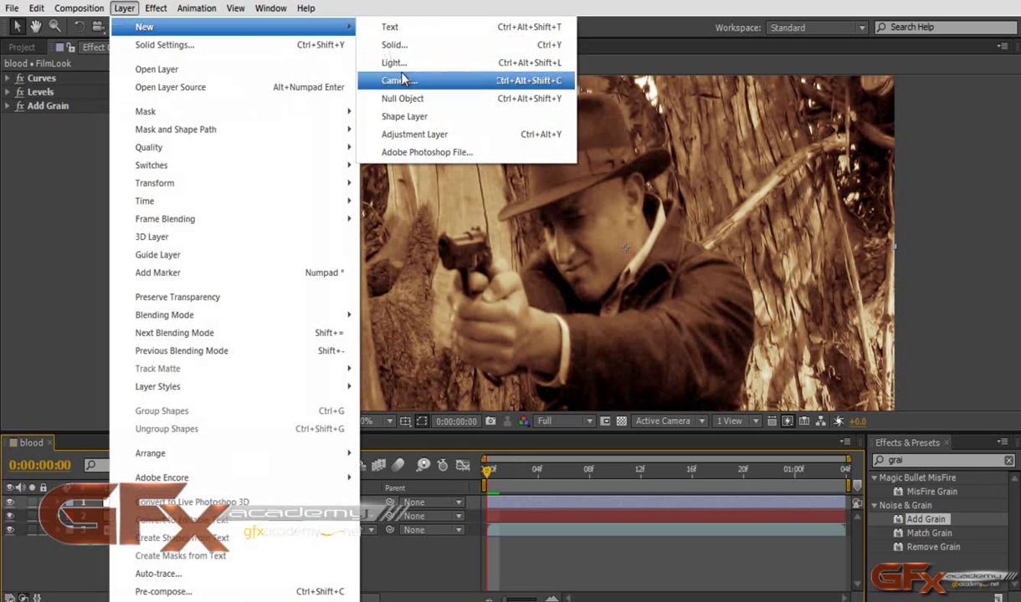
{"action": "left_click", "coordinate": [419, 134]}
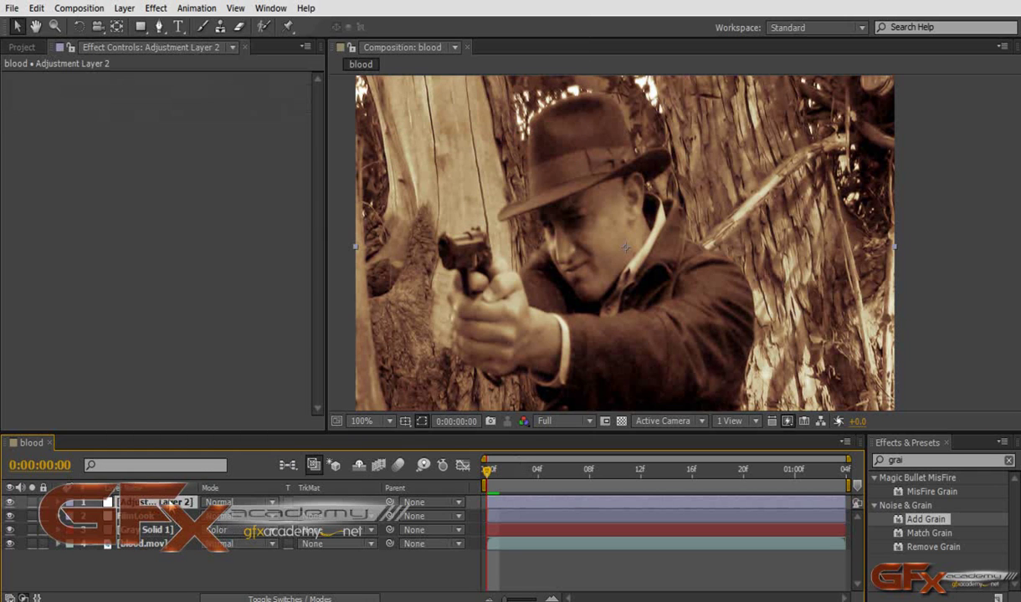
{"action": "key", "text": "Return"}
{"action": "key", "text": "BackSpace"}
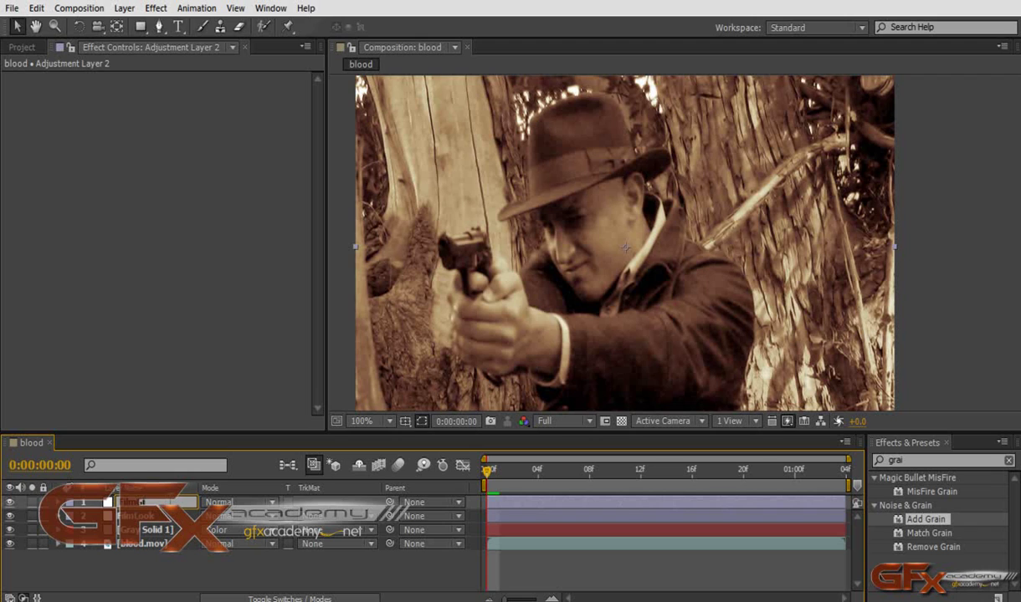
{"action": "key", "text": "Return"}
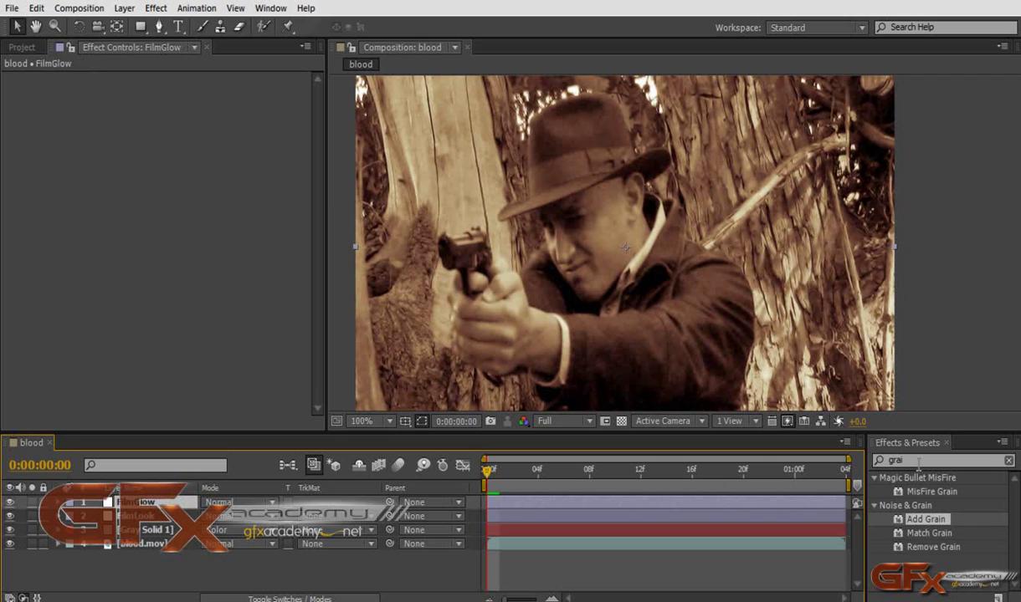
Search the effects for box and apply Box Blur to the FilmGlow layer
{"action": "key", "text": "BackSpace"}
{"action": "key", "text": "BackSpace"}
{"action": "key", "text": "BackSpace"}
{"action": "key", "text": "BackSpace"}
{"action": "type", "text": "box"}
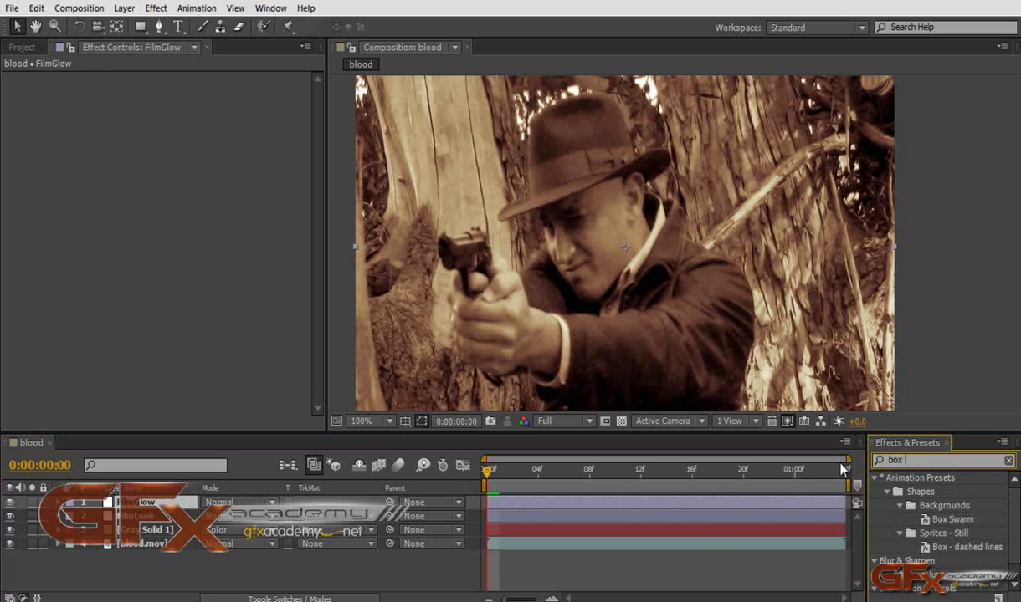
{"action": "scroll", "coordinate": [998, 527], "scroll_direction": "down", "scroll_amount": 1}
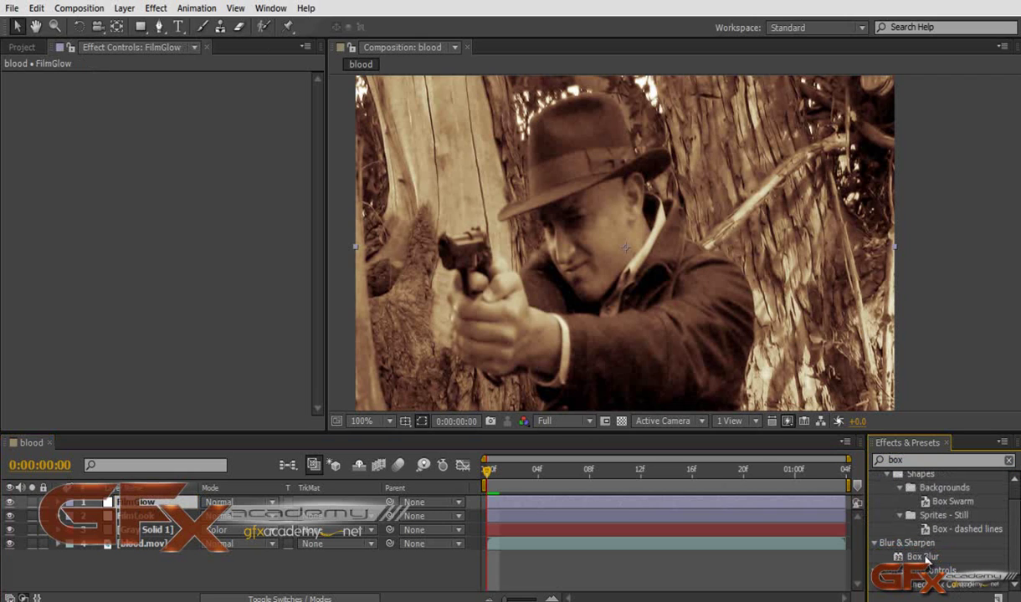
{"action": "left_click_drag", "start_coordinate": [921, 557], "coordinate": [159, 502]}
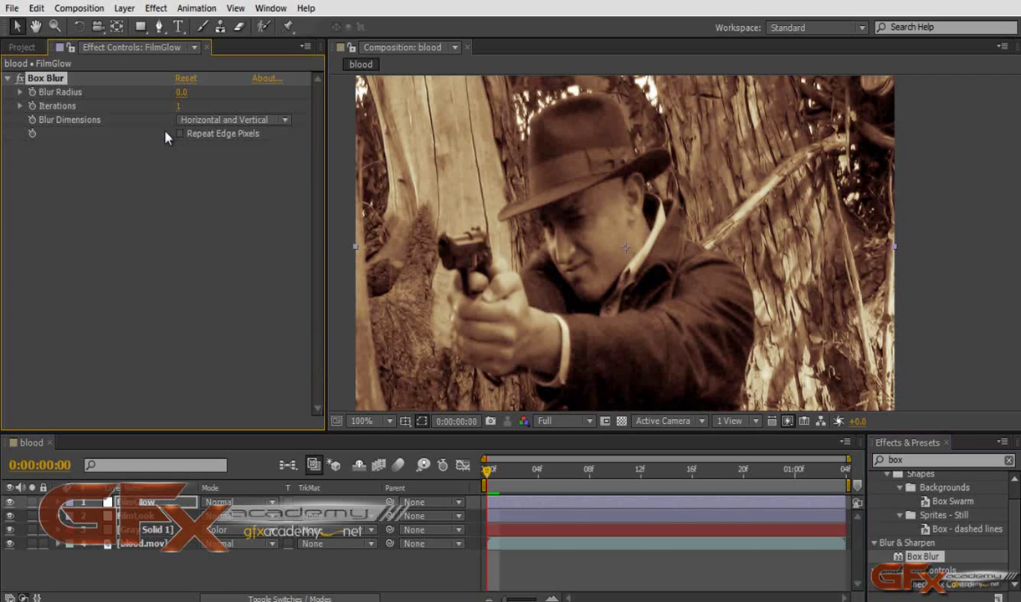
Adjust the Box Blur Blur Radius, trying 12 before settling on 5
{"action": "left_click", "coordinate": [181, 94]}
{"action": "type", "text": "12"}
{"action": "key", "text": "Return"}
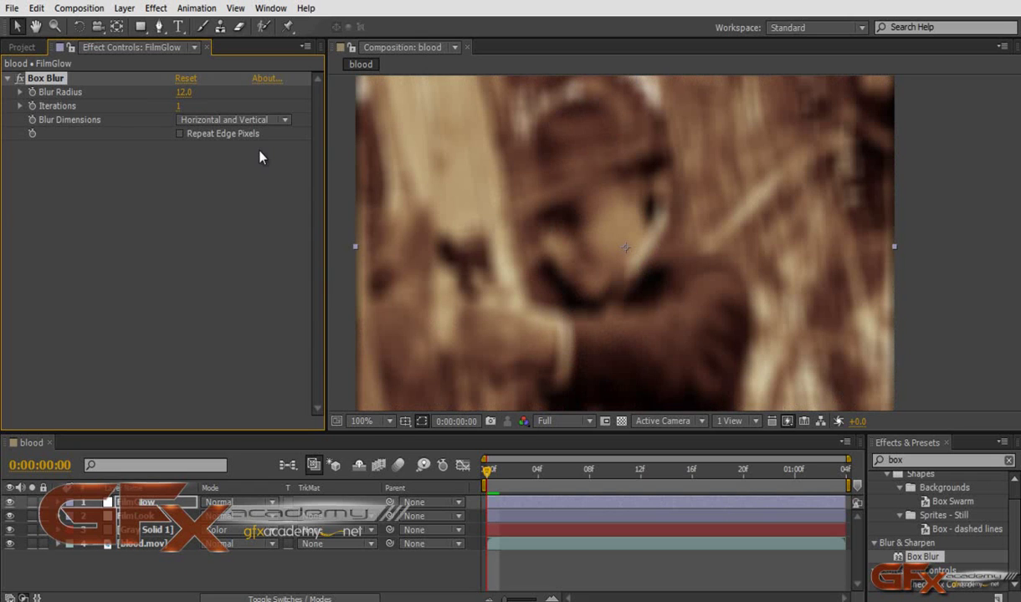
{"action": "left_click", "coordinate": [189, 95]}
{"action": "type", "text": "5"}
{"action": "key", "text": "Return"}
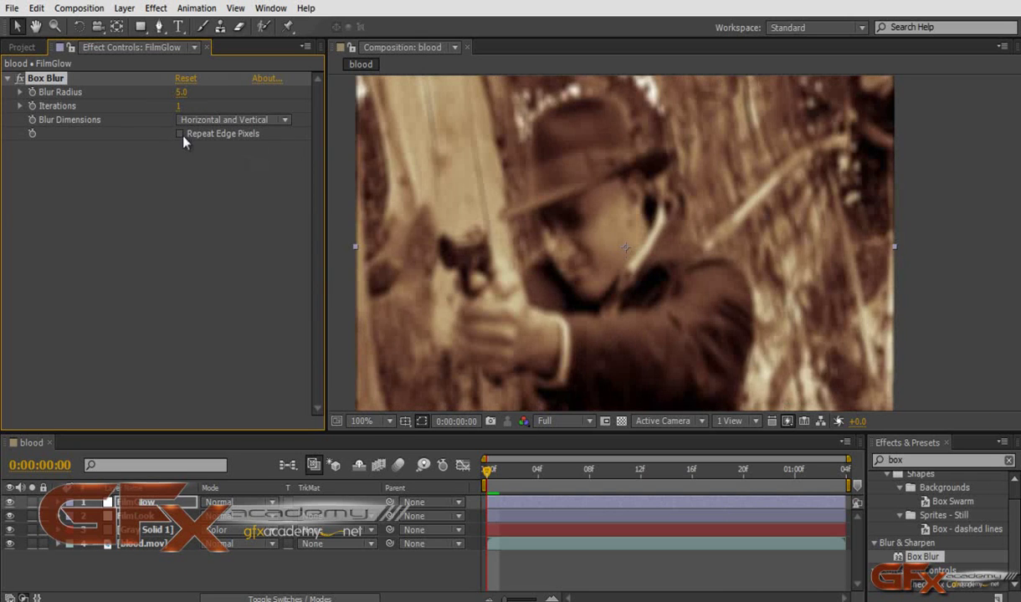
Enable Repeat Edge Pixels for the Box Blur and set FilmGlow's blending mode to Overlay
{"action": "left_click", "coordinate": [180, 135]}
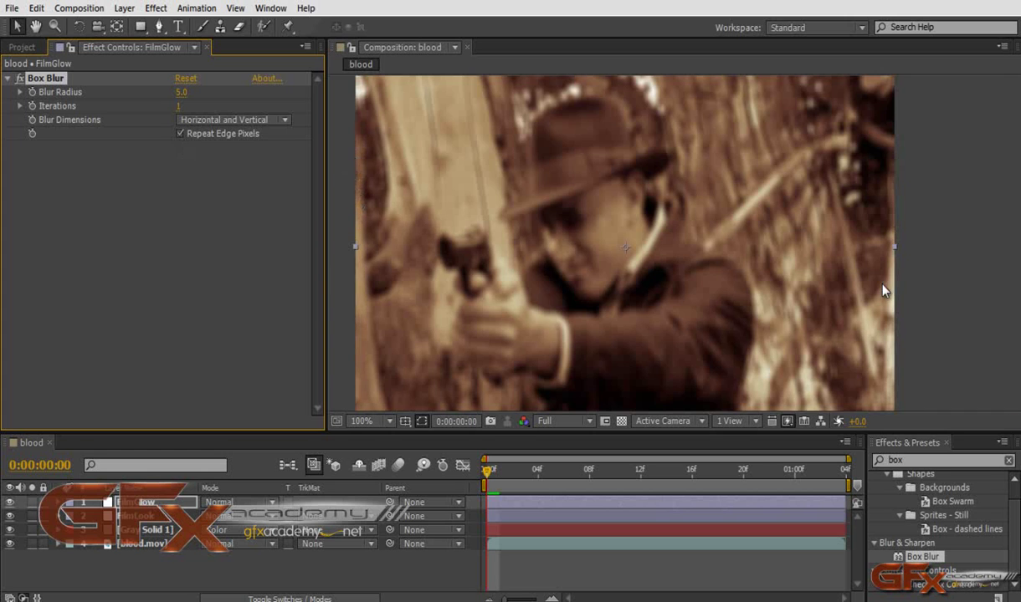
{"action": "left_click", "coordinate": [222, 502]}
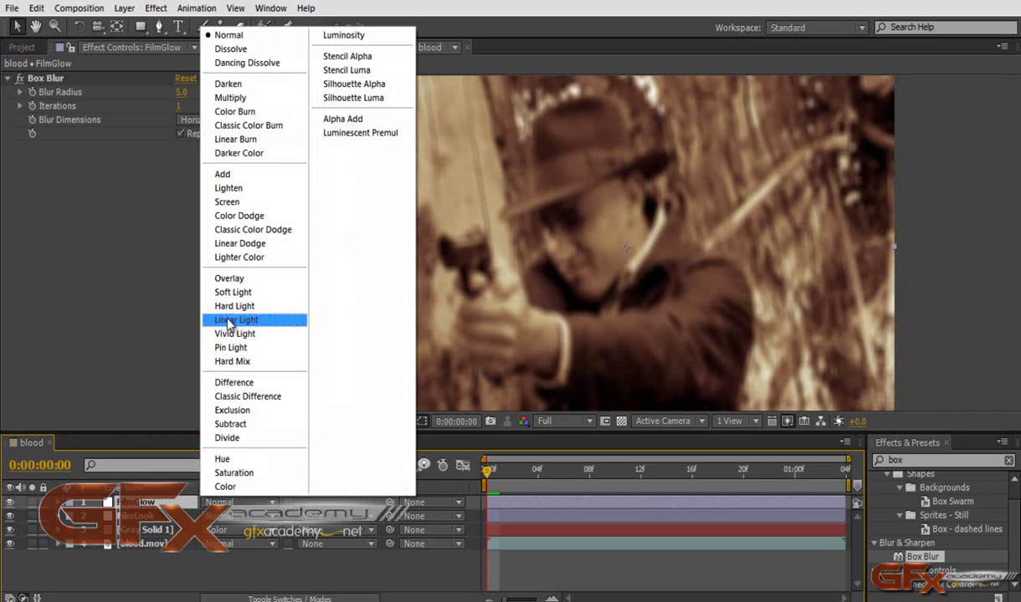
{"action": "left_click", "coordinate": [233, 279]}
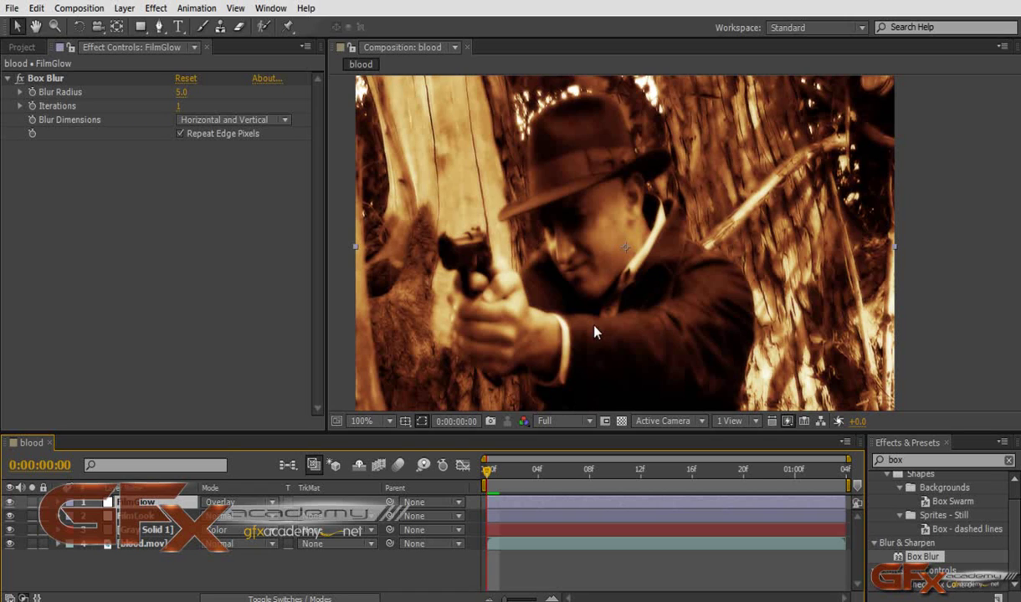
Adjust the Box Blur Iterations, comparing 3 and 1 before settling on 5
{"action": "left_click", "coordinate": [177, 106]}
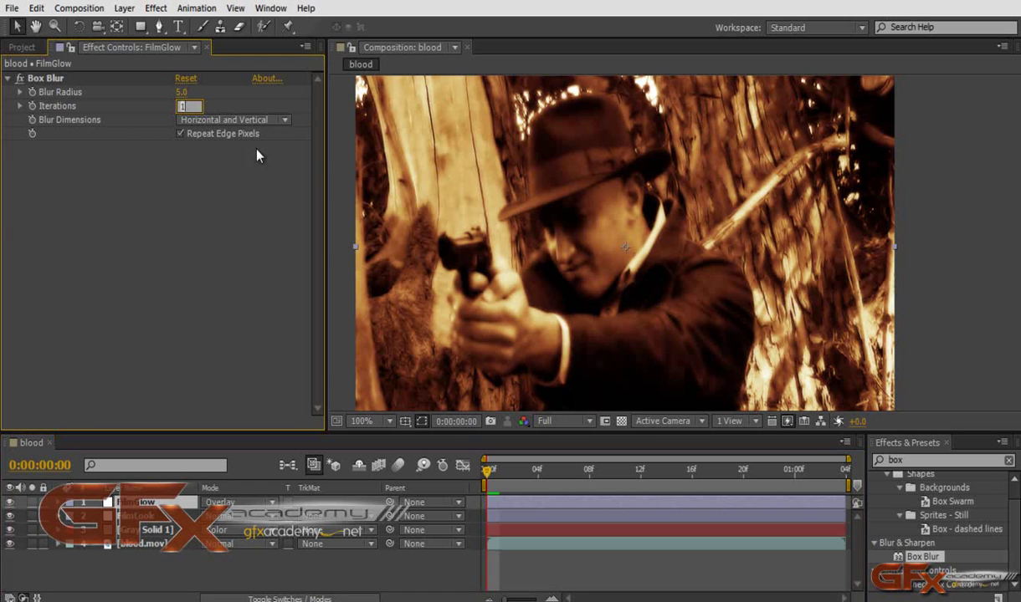
{"action": "type", "text": "3"}
{"action": "key", "text": "Return"}
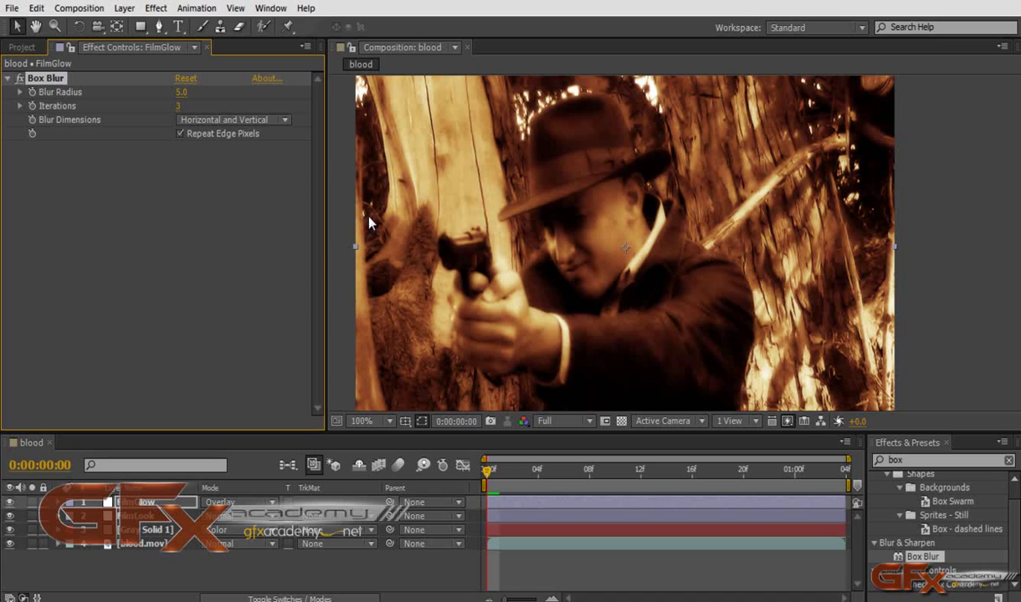
{"action": "left_click", "coordinate": [178, 106]}
{"action": "type", "text": "1"}
{"action": "key", "text": "Return"}
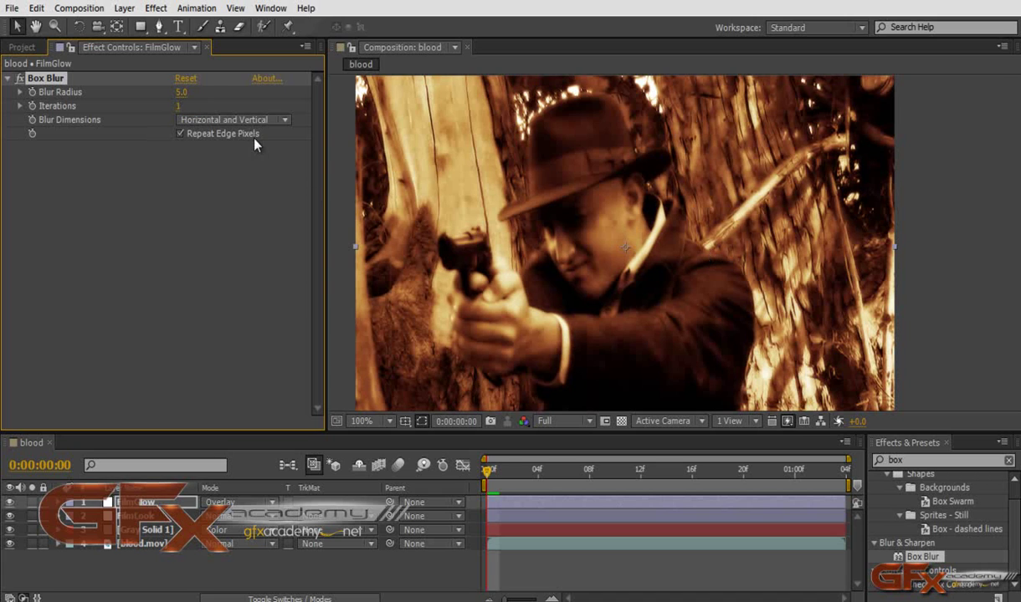
{"action": "left_click", "coordinate": [178, 106]}
{"action": "type", "text": "3"}
{"action": "key", "text": "Return"}
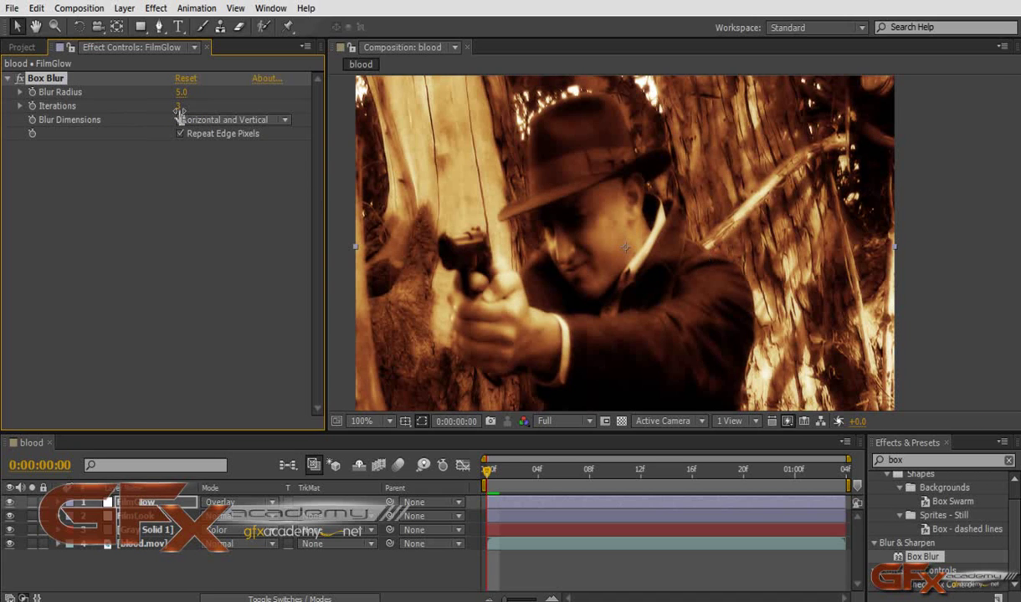
{"action": "left_click", "coordinate": [178, 106]}
{"action": "type", "text": "5"}
{"action": "key", "text": "Return"}
Check the glow at frame 12 of the clip and collapse the Box Blur settings
{"action": "scroll", "coordinate": [596, 273], "scroll_direction": "down", "scroll_amount": 2}
{"action": "scroll", "coordinate": [577, 266], "scroll_direction": "up", "scroll_amount": 4}
{"action": "scroll", "coordinate": [552, 260], "scroll_direction": "down", "scroll_amount": 1}
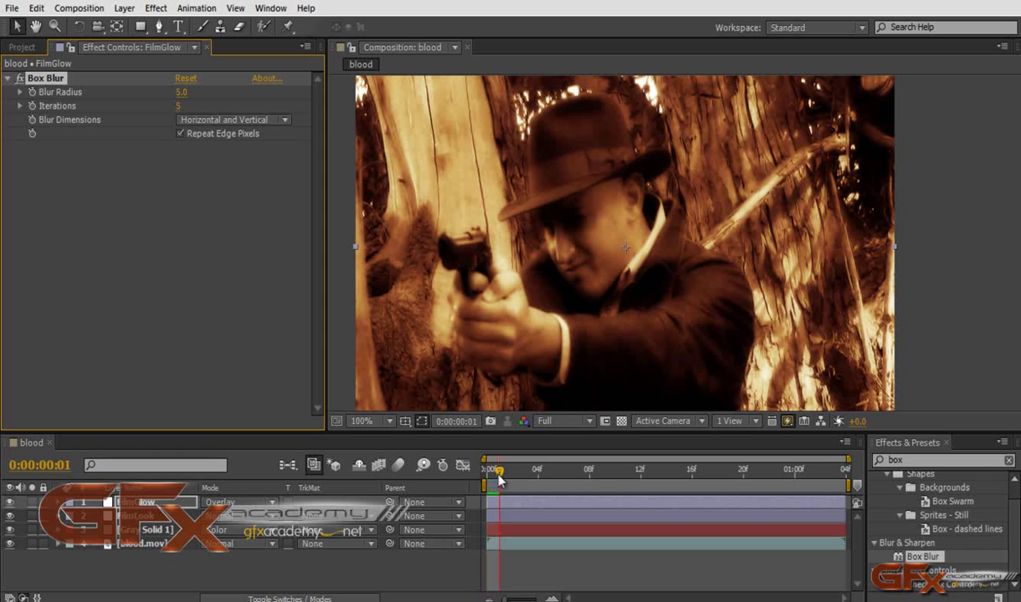
{"action": "left_click_drag", "start_coordinate": [486, 470], "coordinate": [640, 472]}
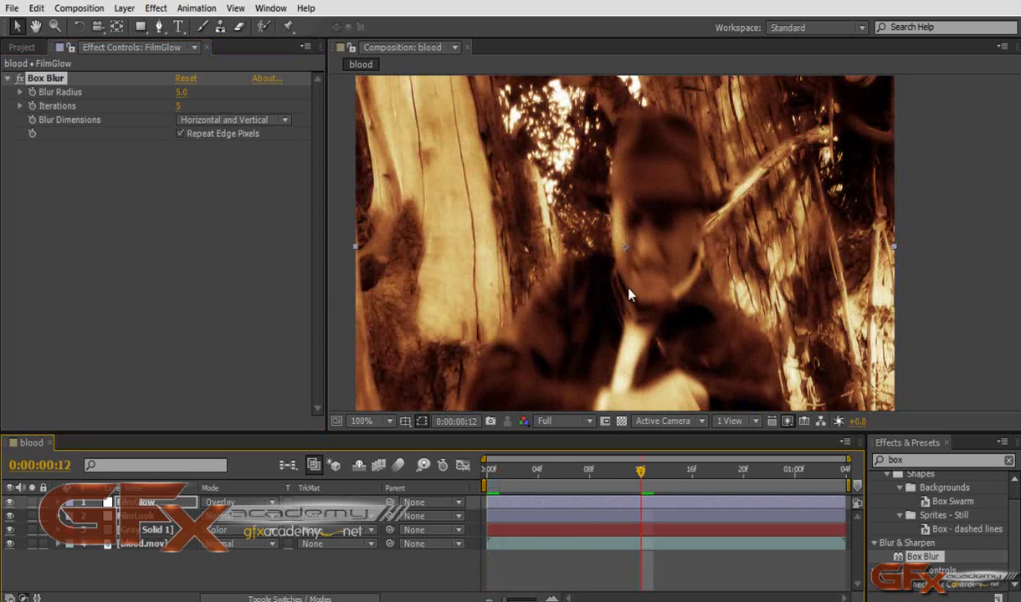
{"action": "left_click", "coordinate": [9, 78]}
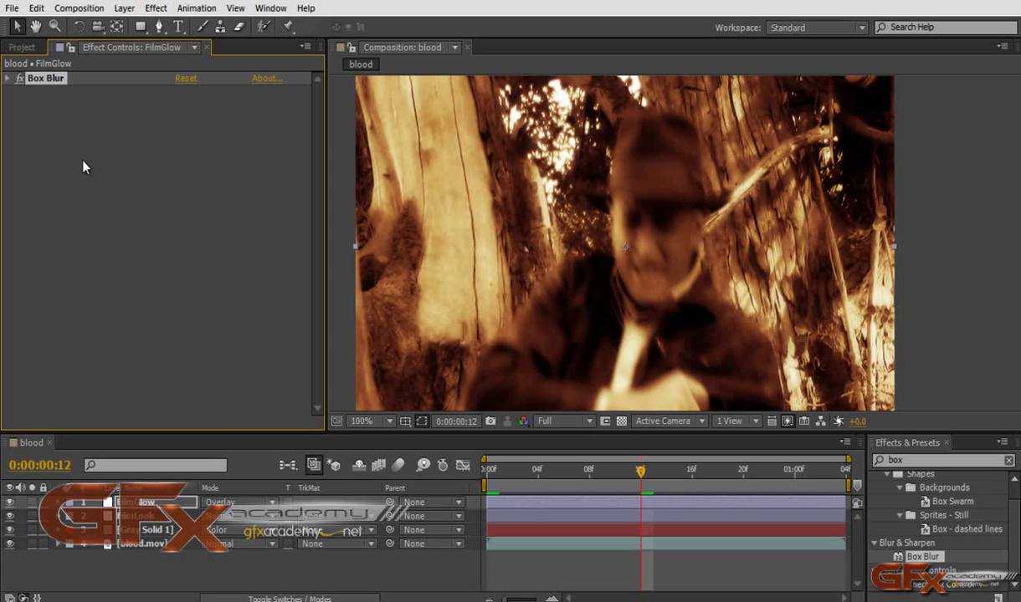
Reveal the Gray Solid 1 layer's Opacity with its wiggle(50,30) expression
{"action": "left_click", "coordinate": [162, 535]}
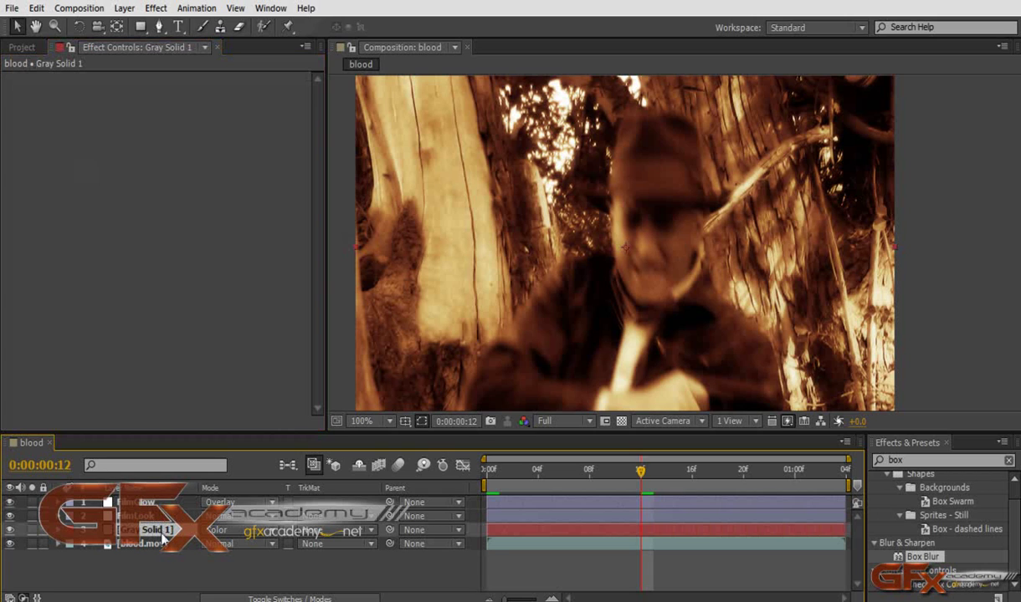
{"action": "key", "text": "t"}
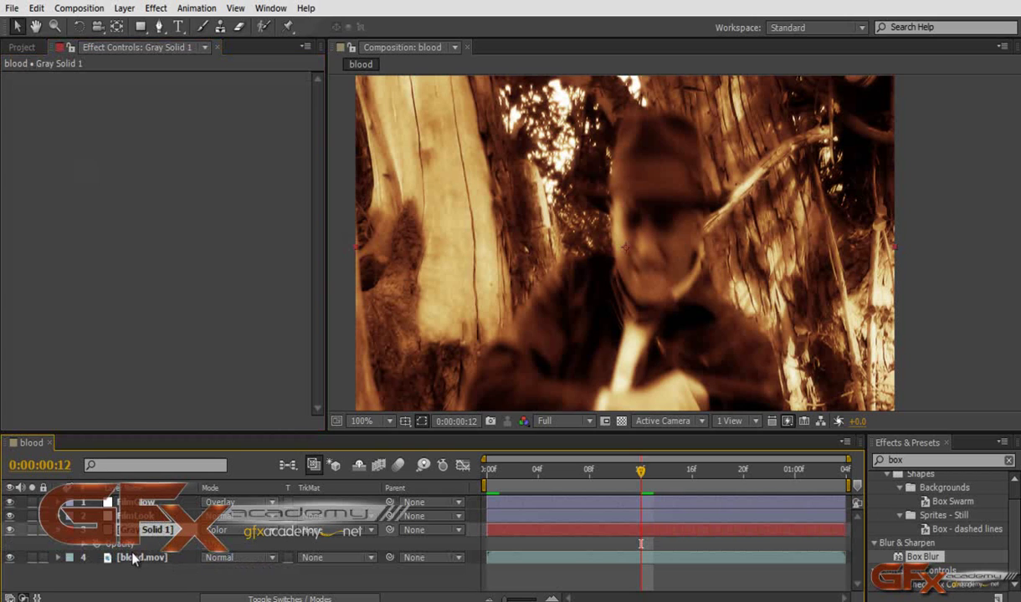
{"action": "type", "text": "wiggle(50,30)"}
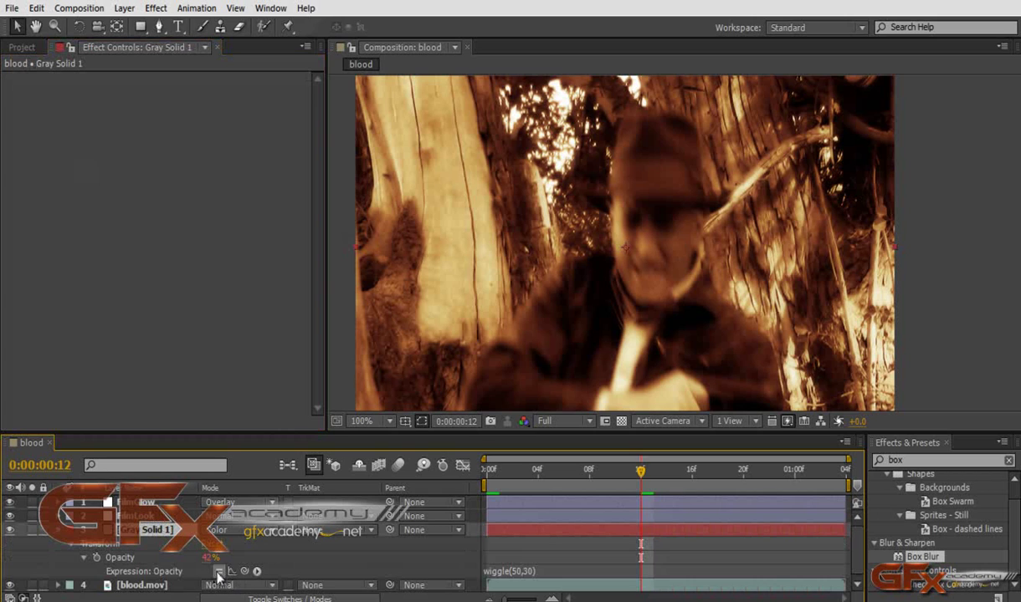
Try 100% and 60% as the gray solid's base opacity with the expression suspended, re-enable it and preview the clip from the start
{"action": "left_click", "coordinate": [218, 572]}
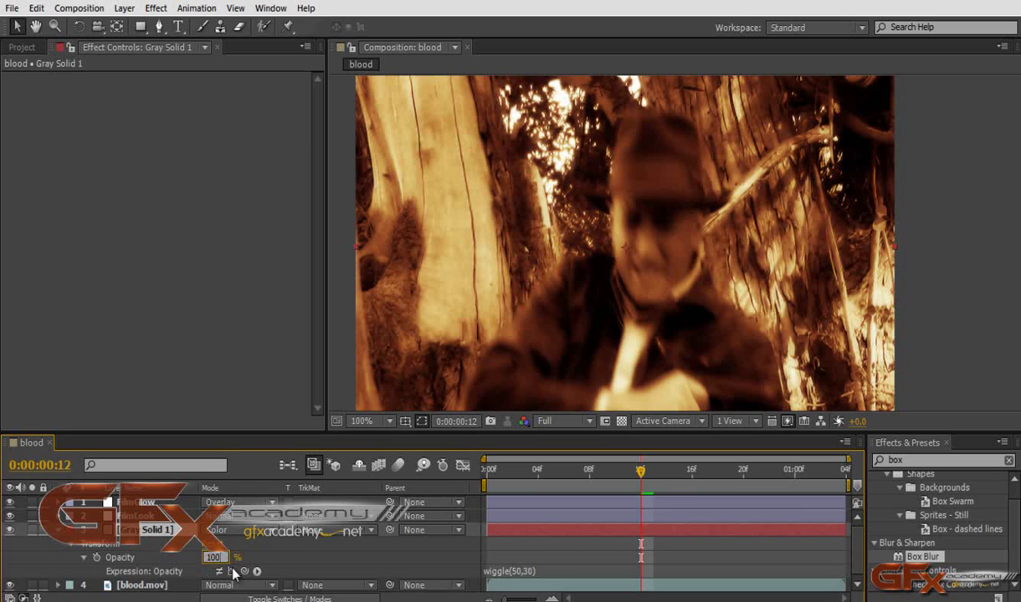
{"action": "key", "text": "Return"}
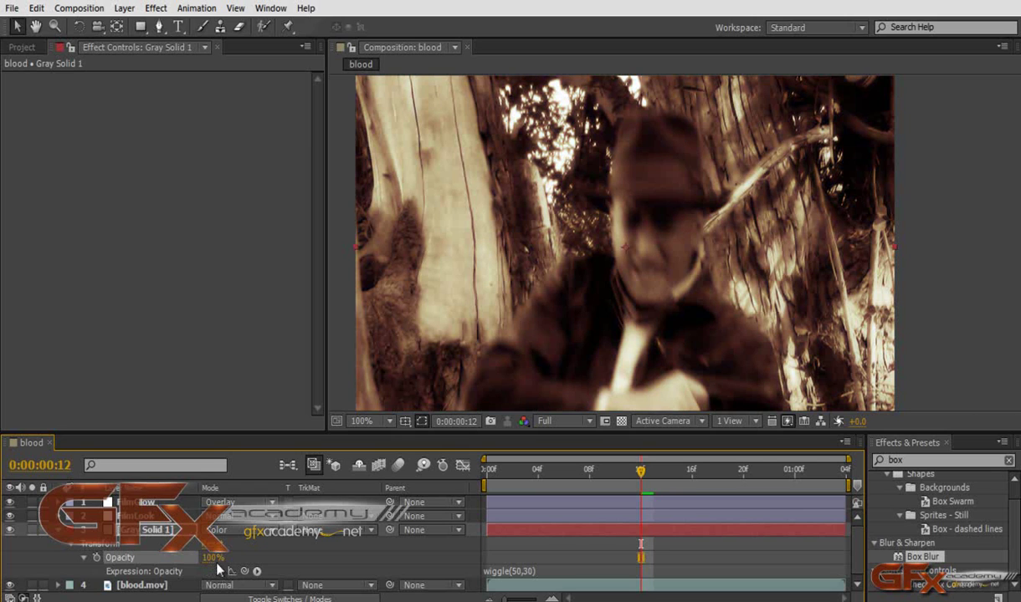
{"action": "left_click", "coordinate": [213, 557]}
{"action": "type", "text": "60"}
{"action": "key", "text": "Return"}
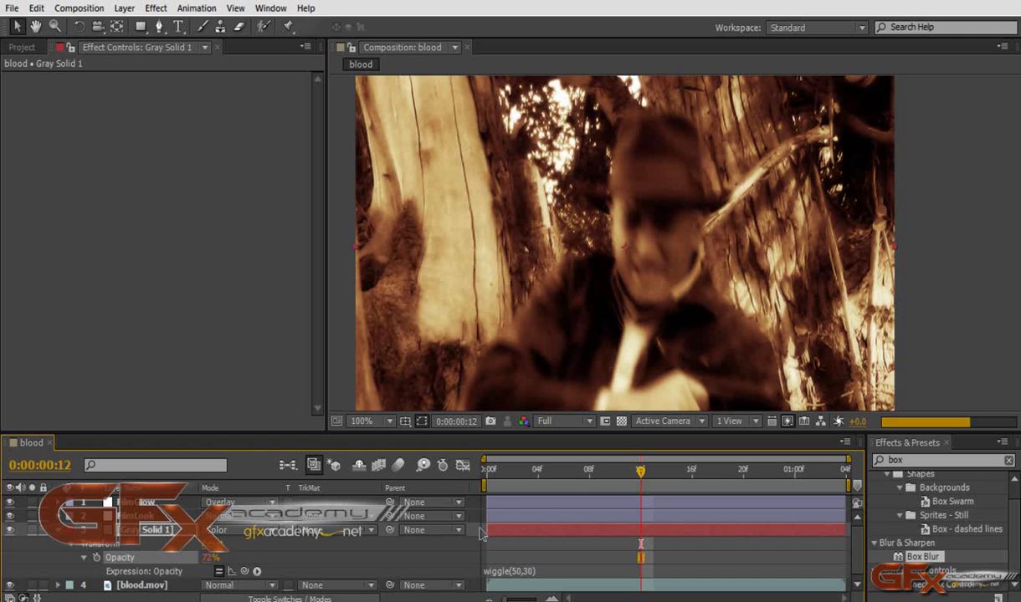
{"action": "key", "text": "Home"}
{"action": "key", "text": "space"}
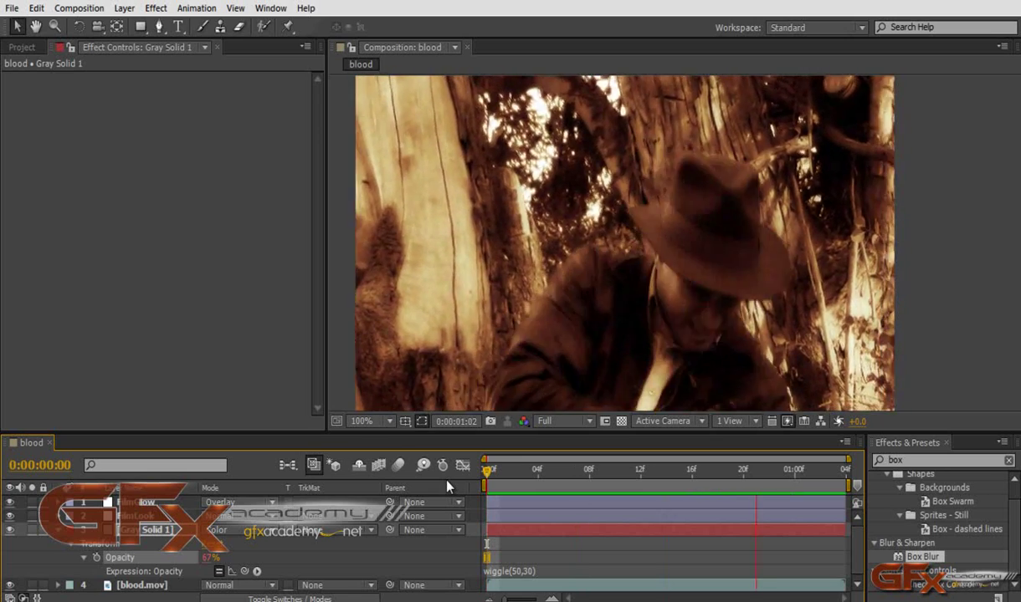
Set the gray solid's base opacity to 80% with the wiggle expression switched back on, preview the flicker and collapse the layer
{"action": "left_click", "coordinate": [219, 570]}
{"action": "left_click_drag", "start_coordinate": [205, 566], "coordinate": [269, 571]}
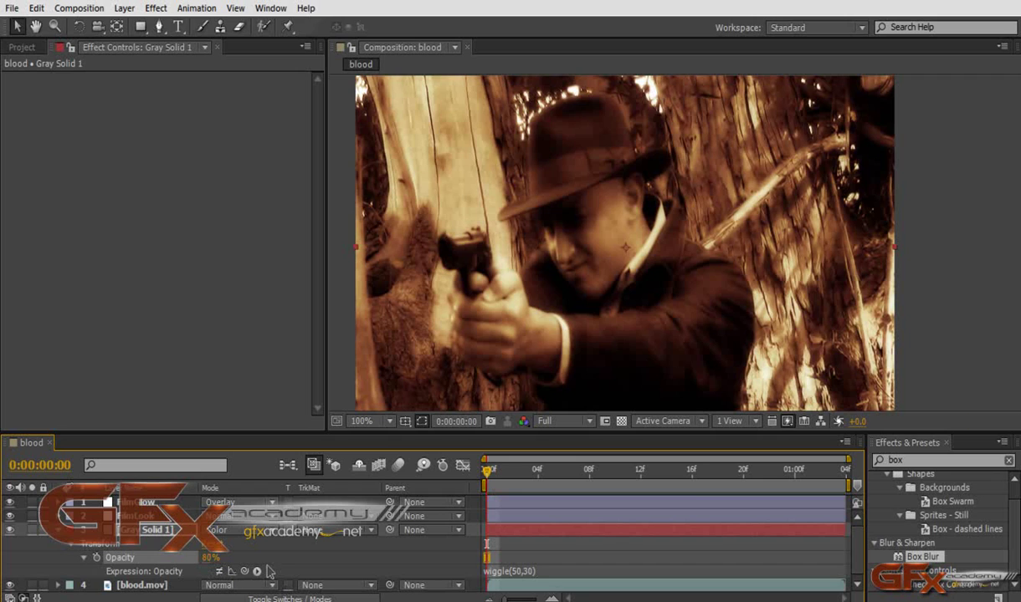
{"action": "left_click", "coordinate": [219, 571]}
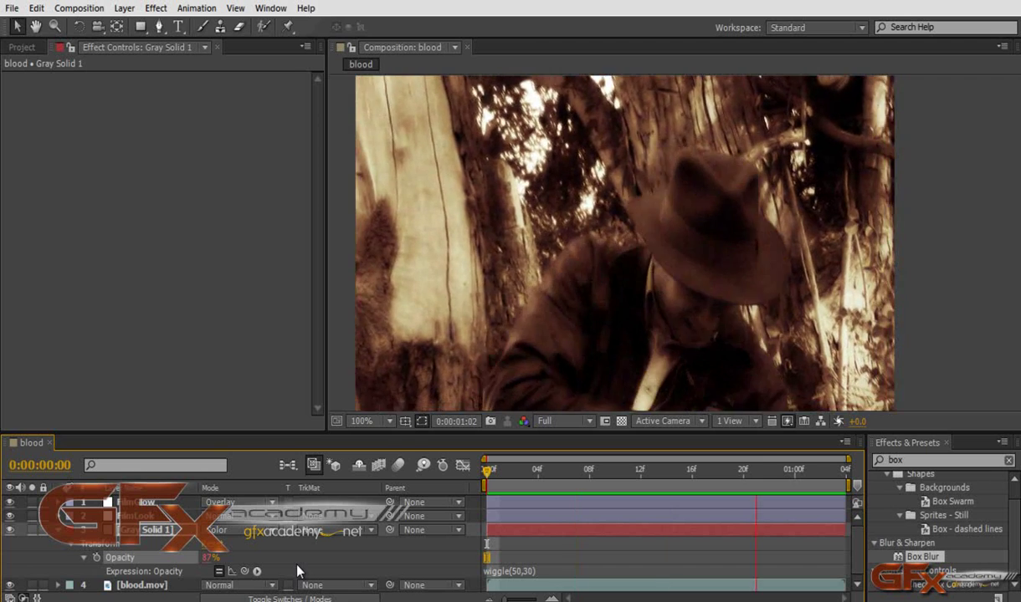
{"action": "key", "text": "space"}
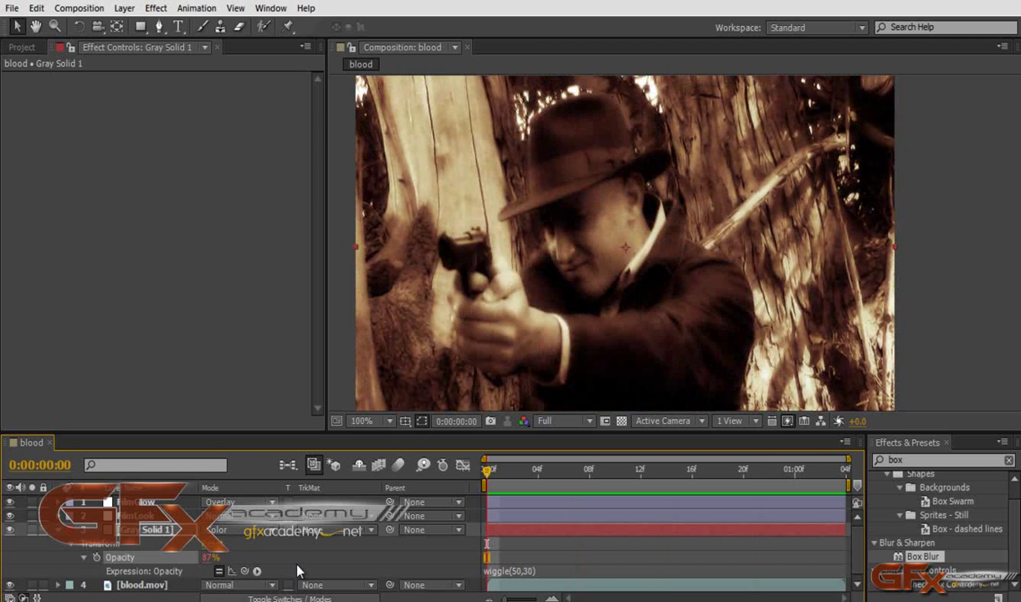
{"action": "left_click", "coordinate": [57, 530]}
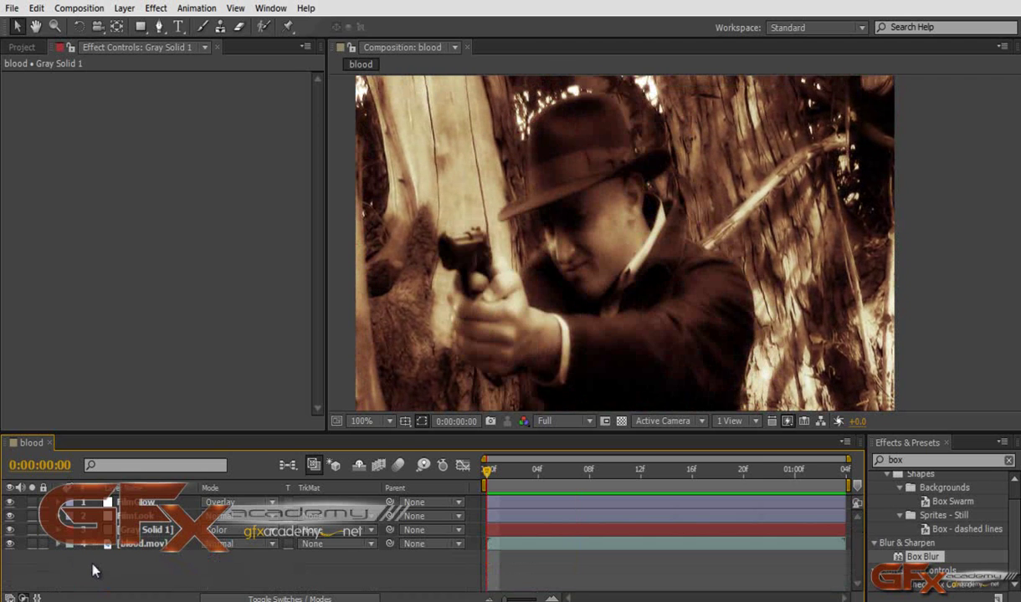